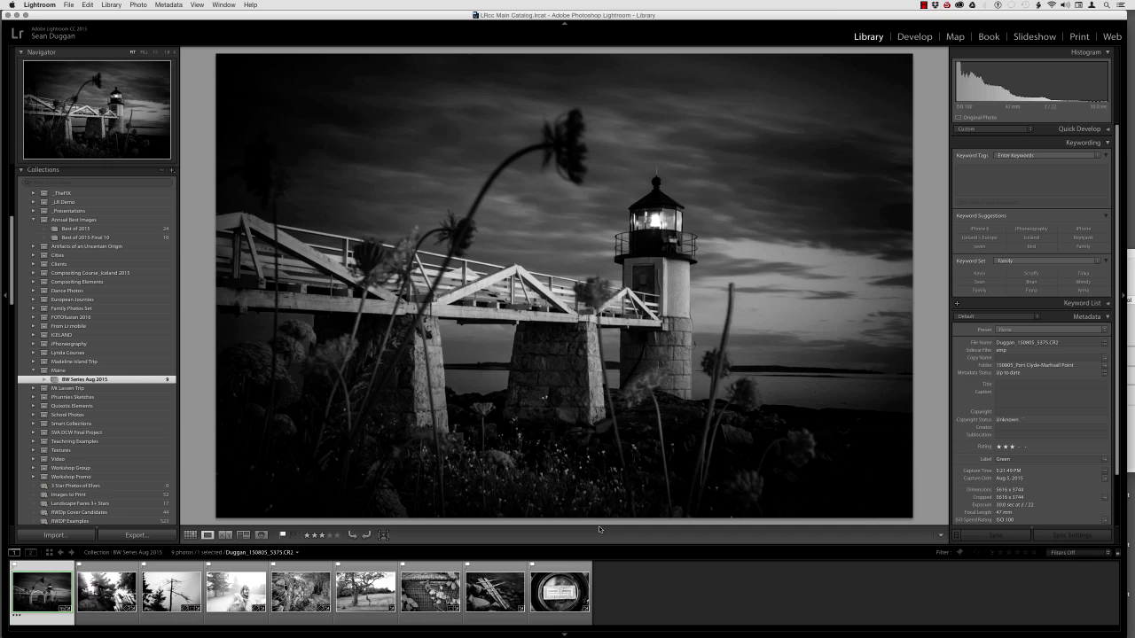
Switch to grid view and select six photos in the BW Series Aug 2015 collection.
key("g")
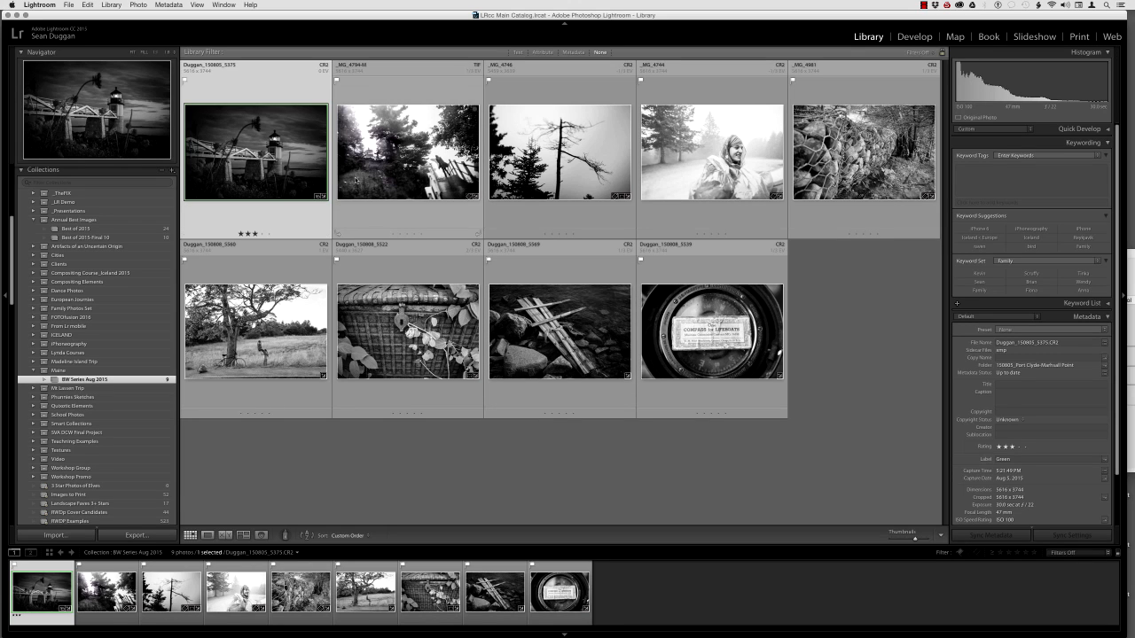
left_click(407, 174, "super")
left_click(554, 170, "super")
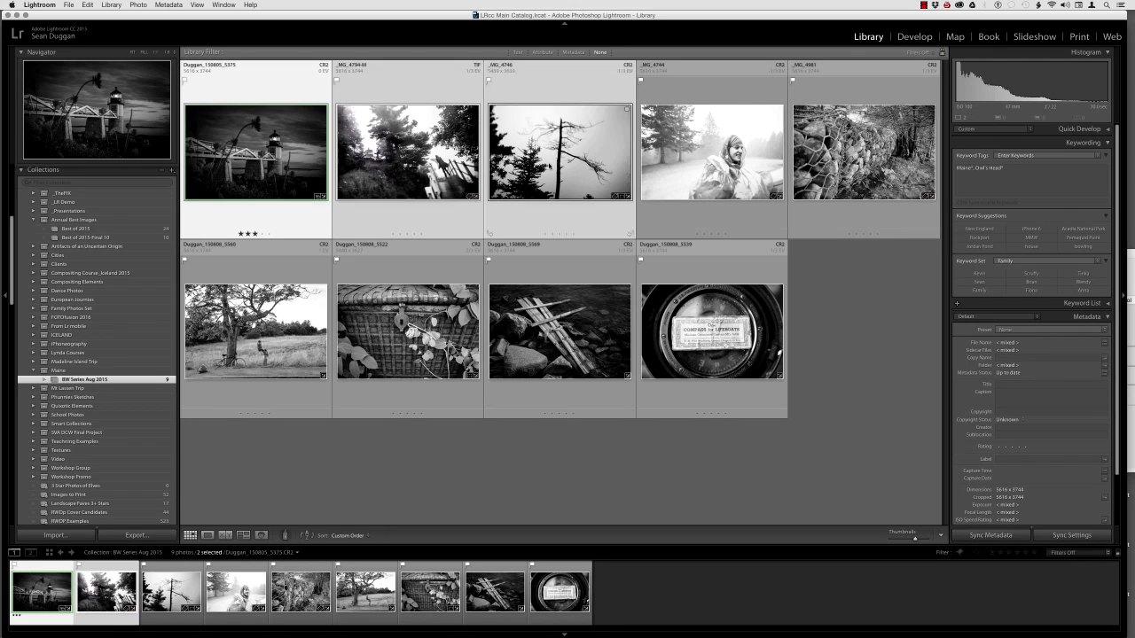
left_click(273, 347, "super")
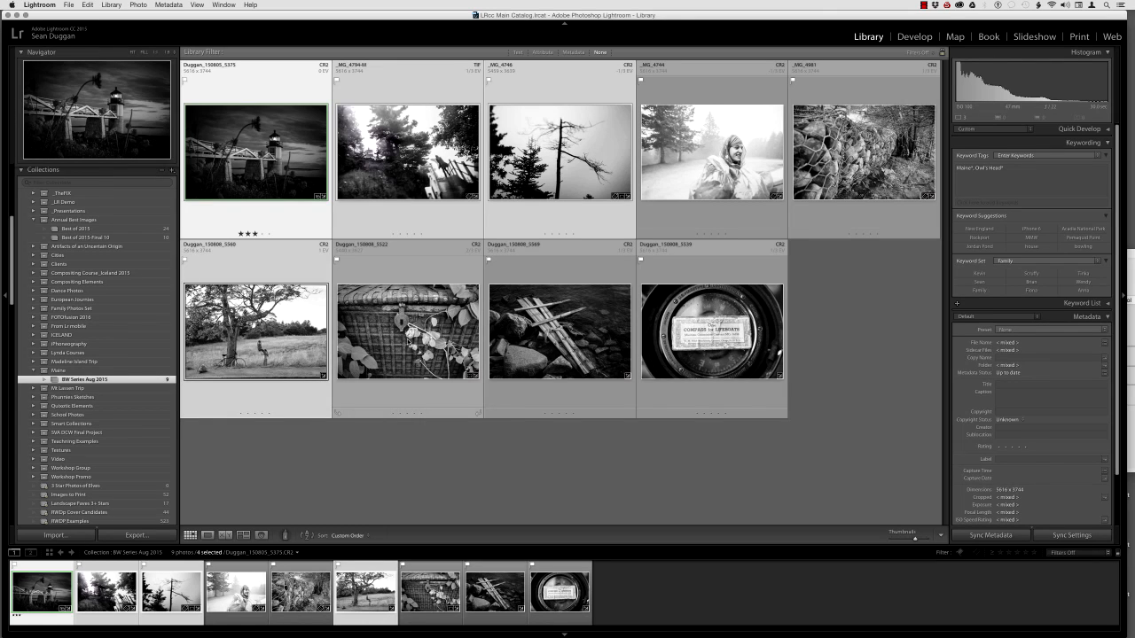
left_click(408, 342, "super")
left_click(713, 353, "super")
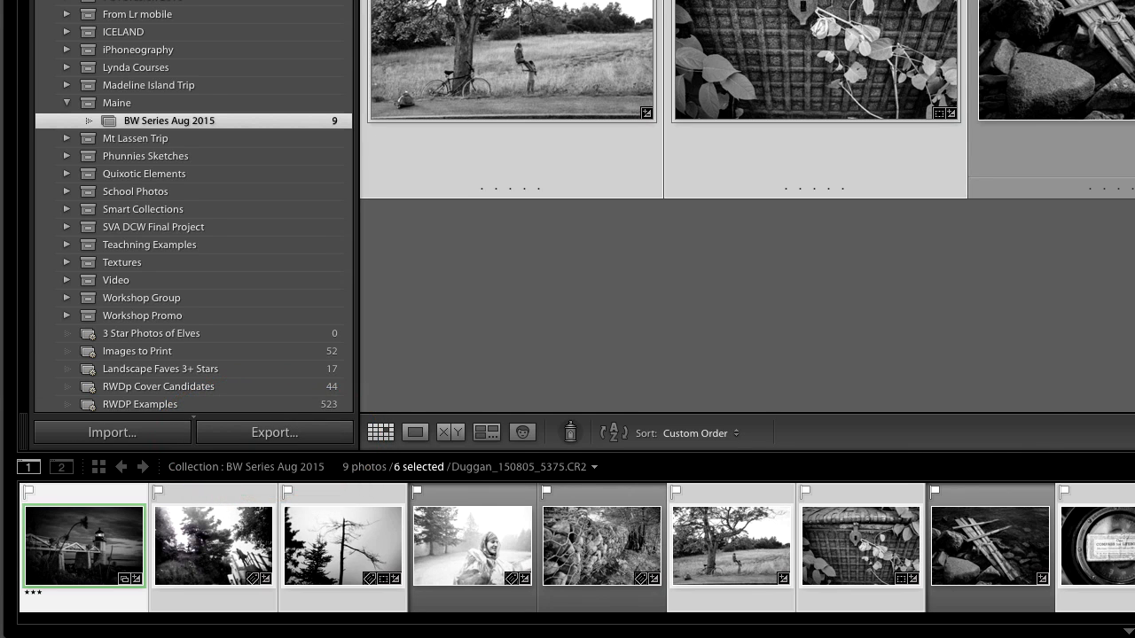
Open the Export dialog for the selected photos.
left_click(137, 9)
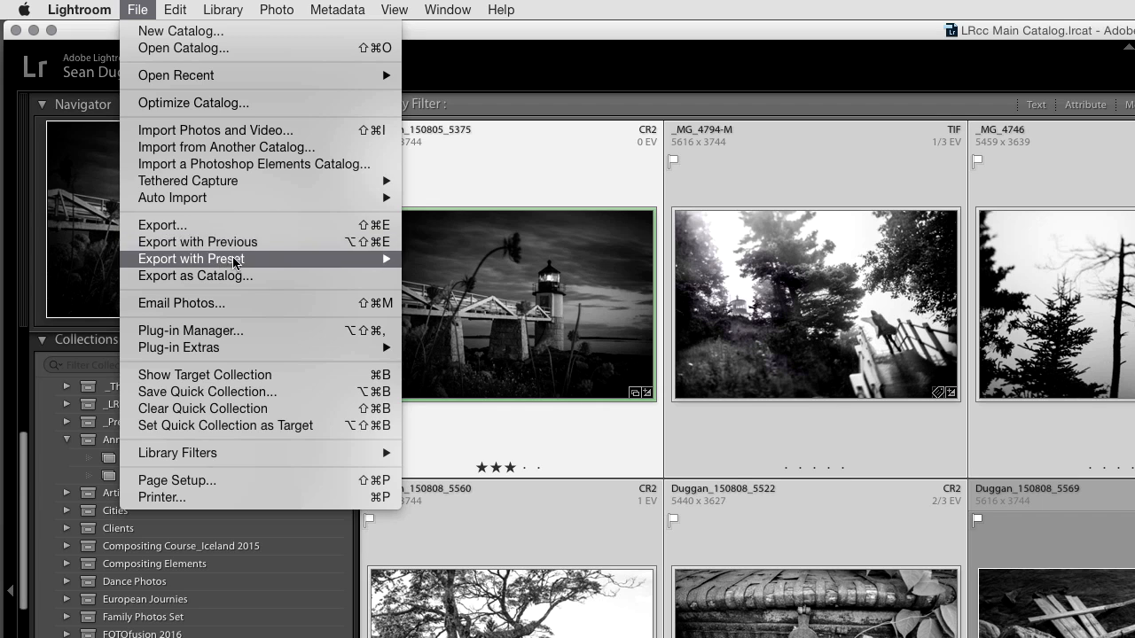
mouse_move(236, 263)
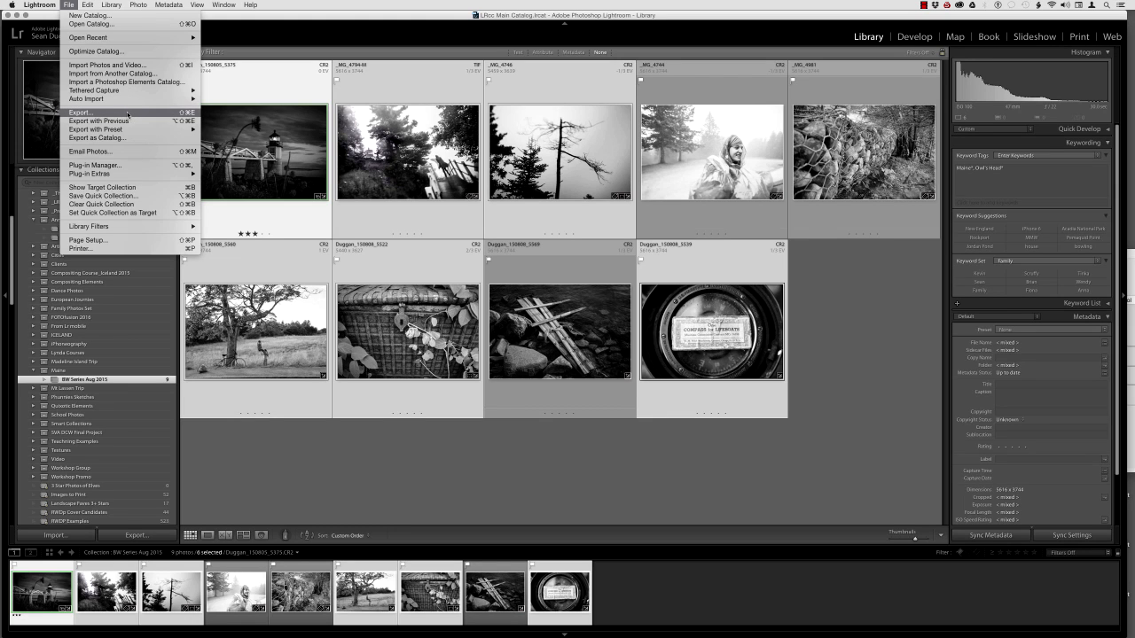
left_click(127, 113)
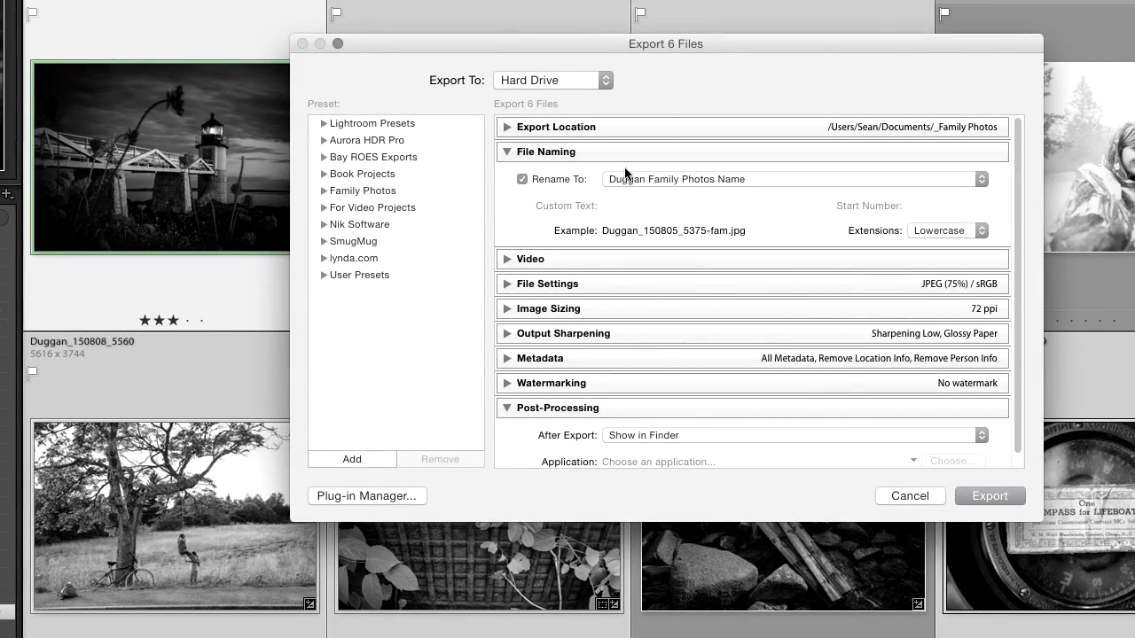
Collapse and expand the export settings sections to review them.
left_click(506, 151)
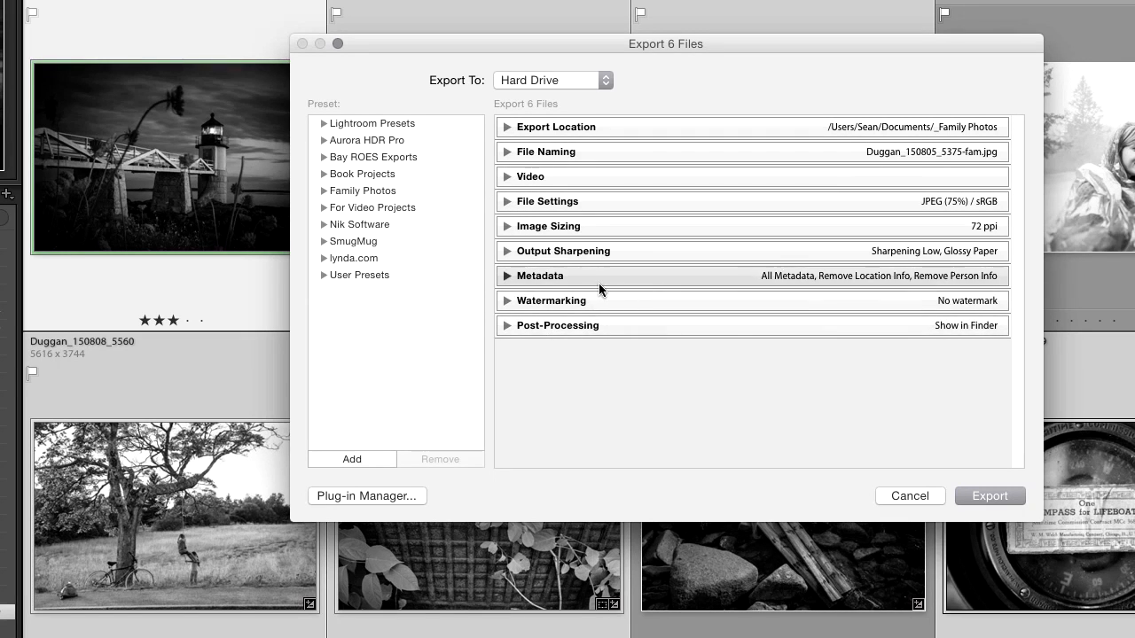
left_click(507, 152)
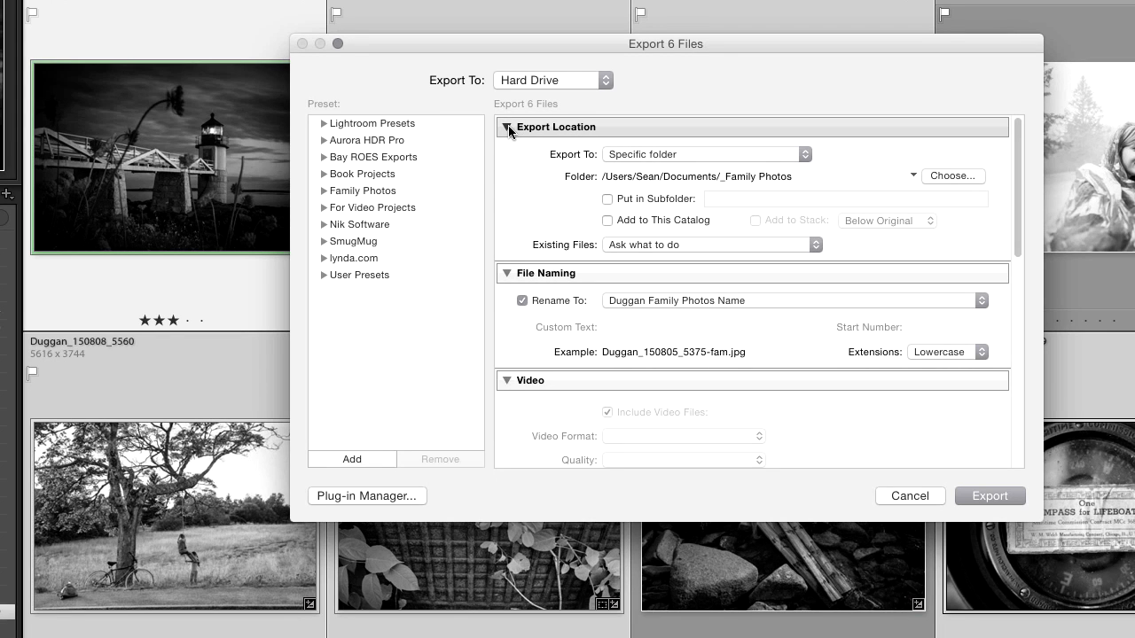
left_click(508, 131)
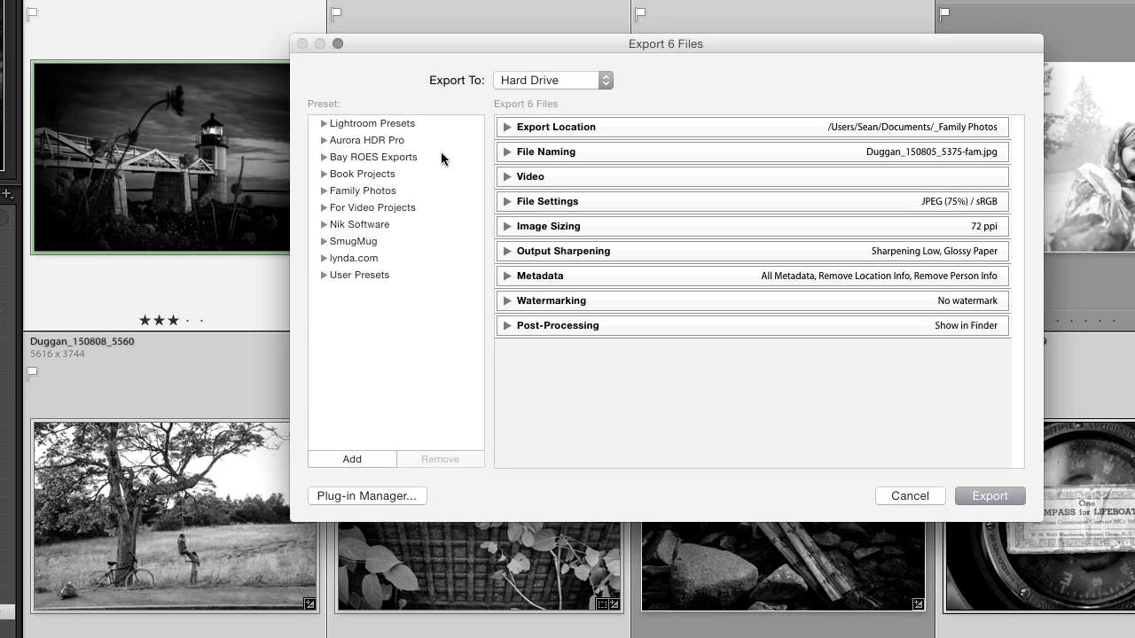
Expand Lightroom Presets and apply the Burn Full-Sized JPEGs preset.
left_click(323, 122)
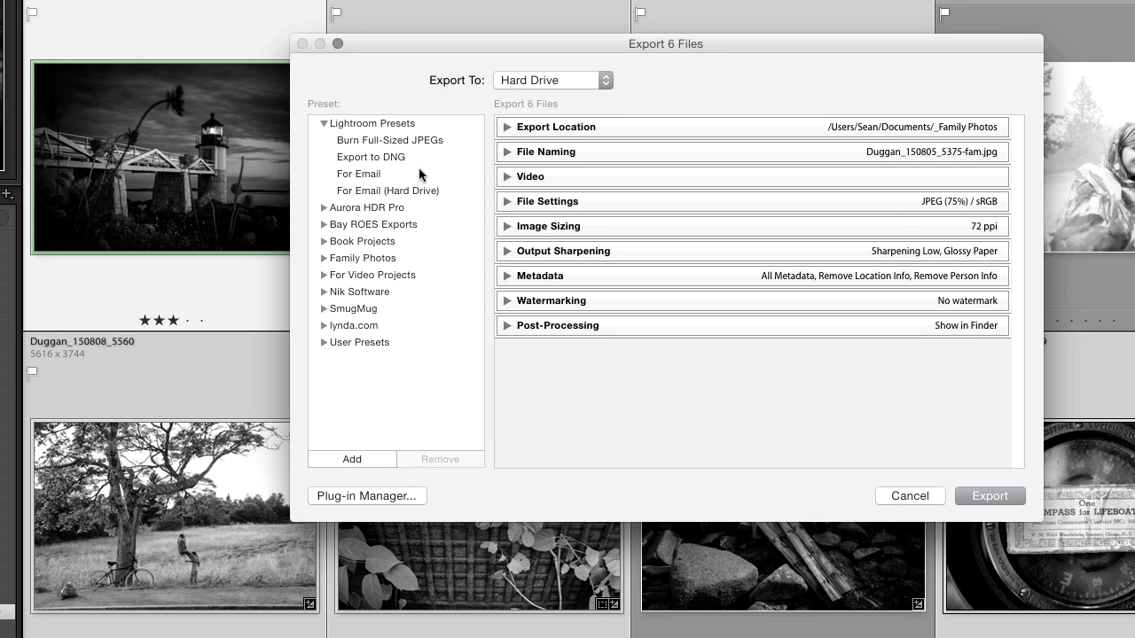
left_click(585, 80)
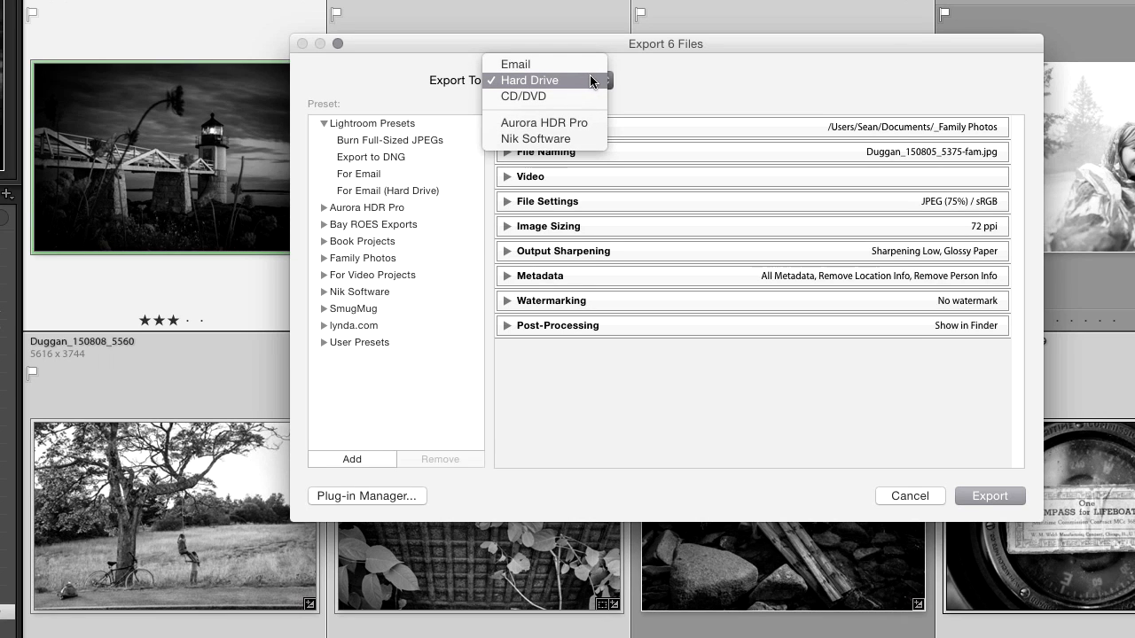
left_click(590, 78)
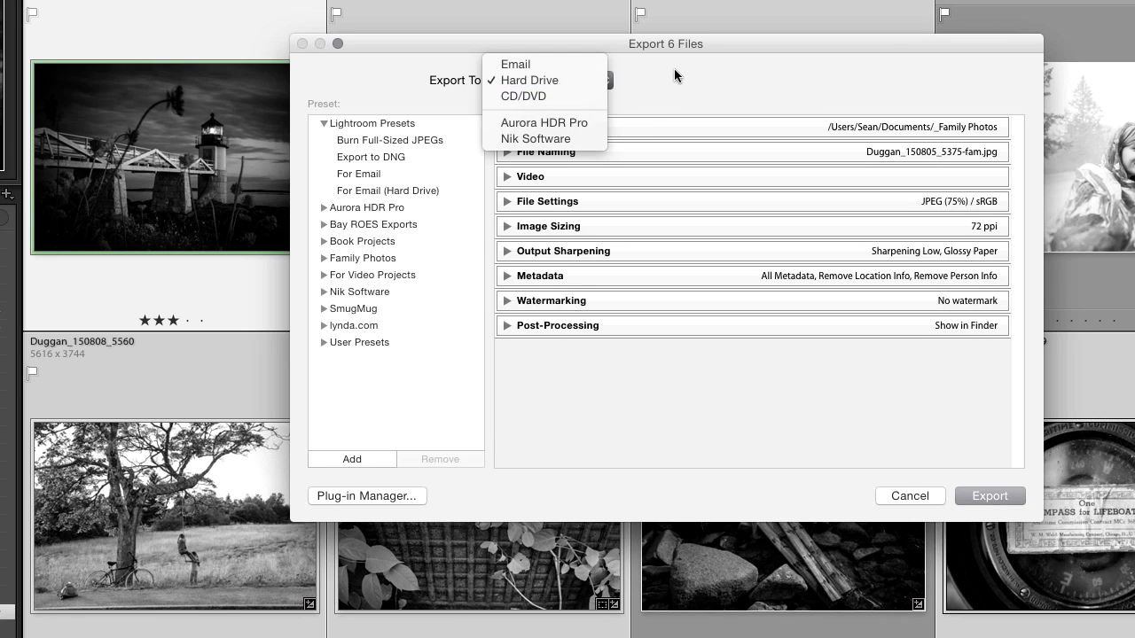
left_click(391, 141)
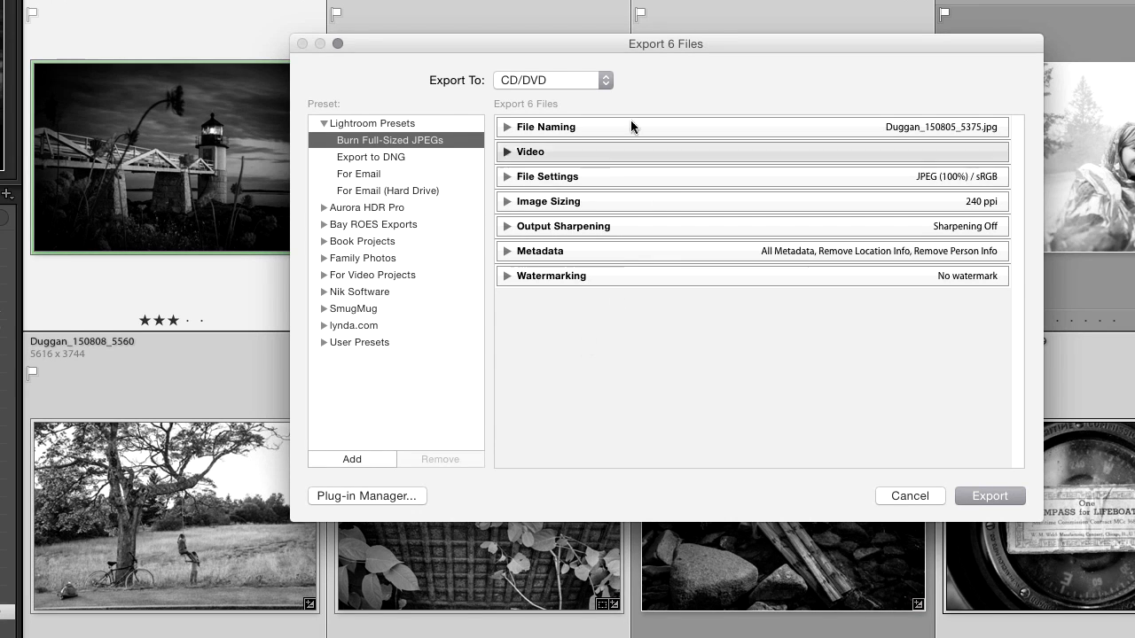
Set the export destination back to Hard Drive and collapse the Lightroom Presets folder.
left_click(585, 78)
left_click(582, 59)
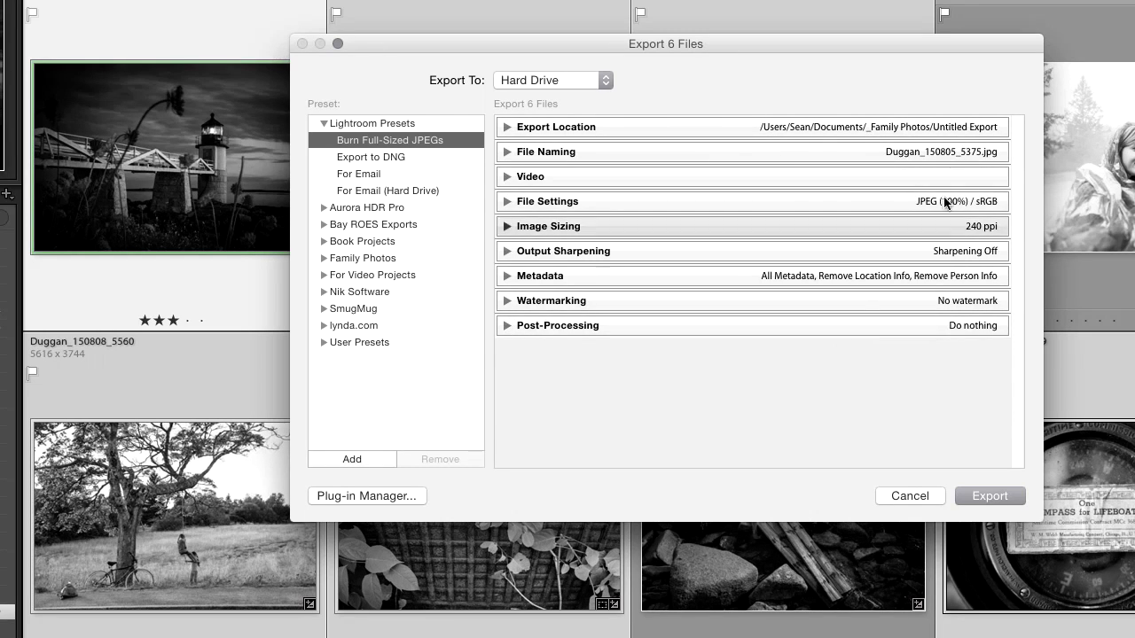
left_click(599, 80)
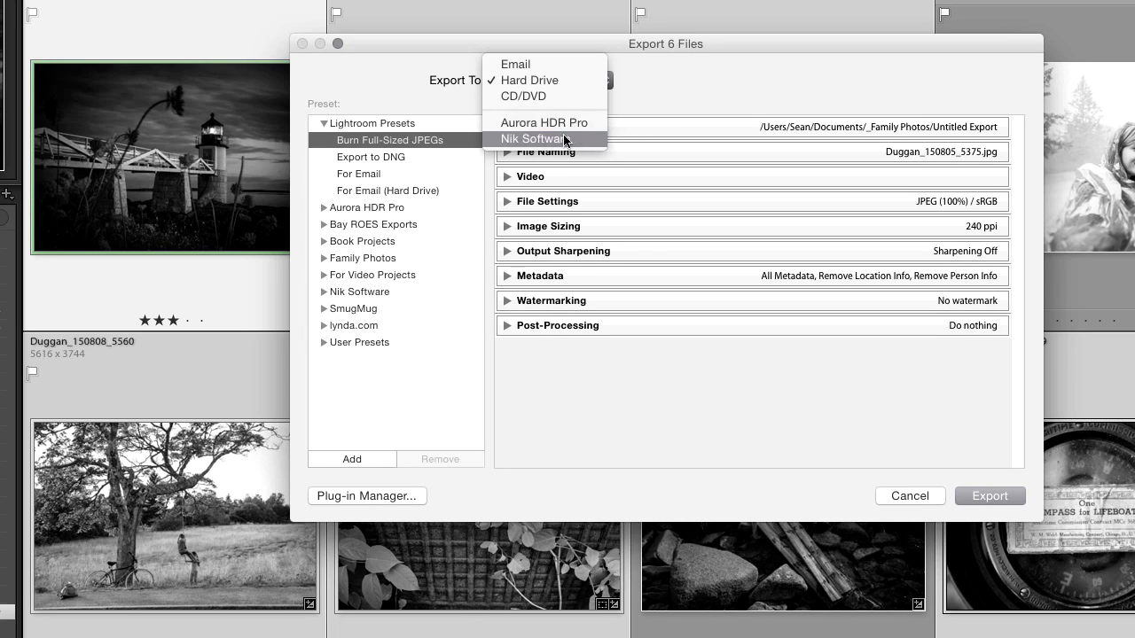
left_click(675, 89)
left_click(333, 126)
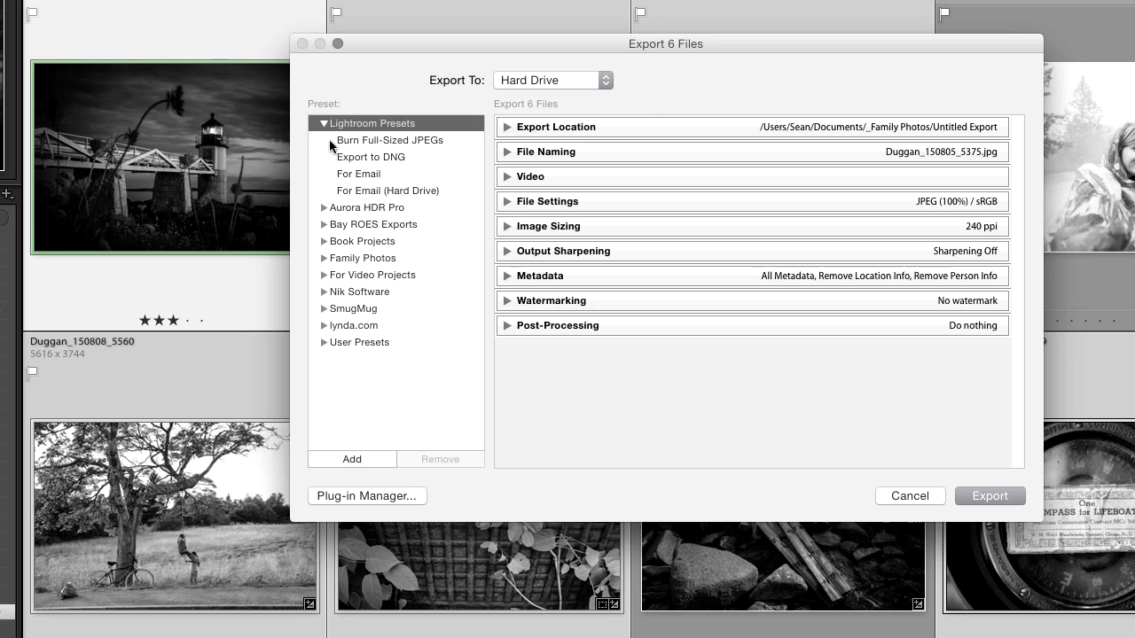
left_click(325, 123)
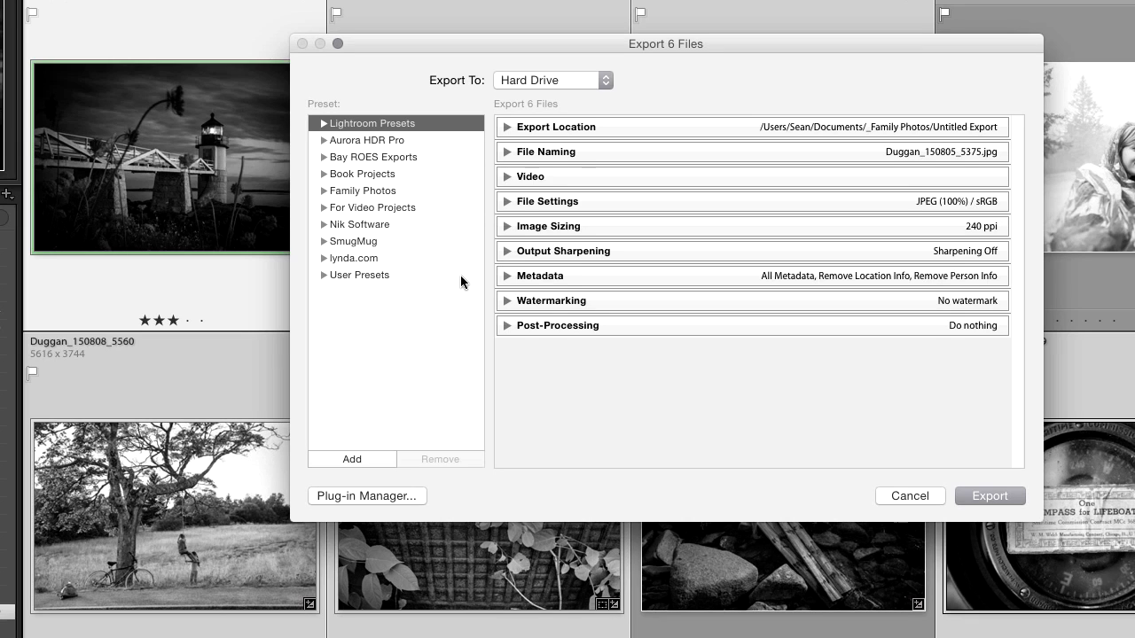
Move the Full Size JPEGs for Books preset from the SmugMug folder into the Book Projects folder.
left_click(323, 242)
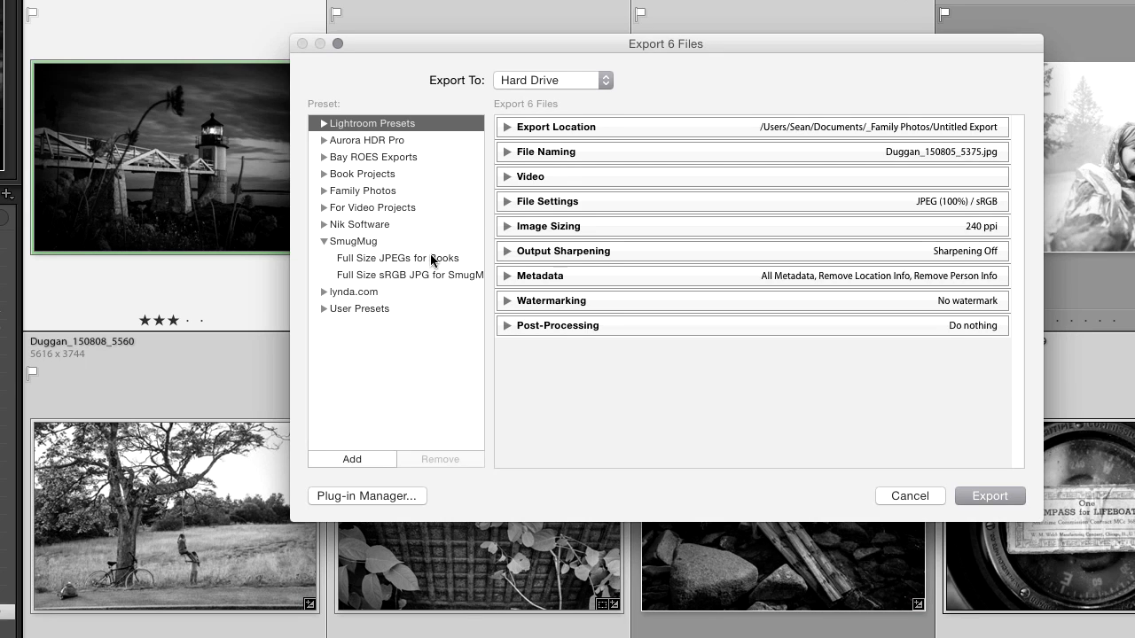
left_click(323, 175)
left_click_drag(376, 259, 367, 181)
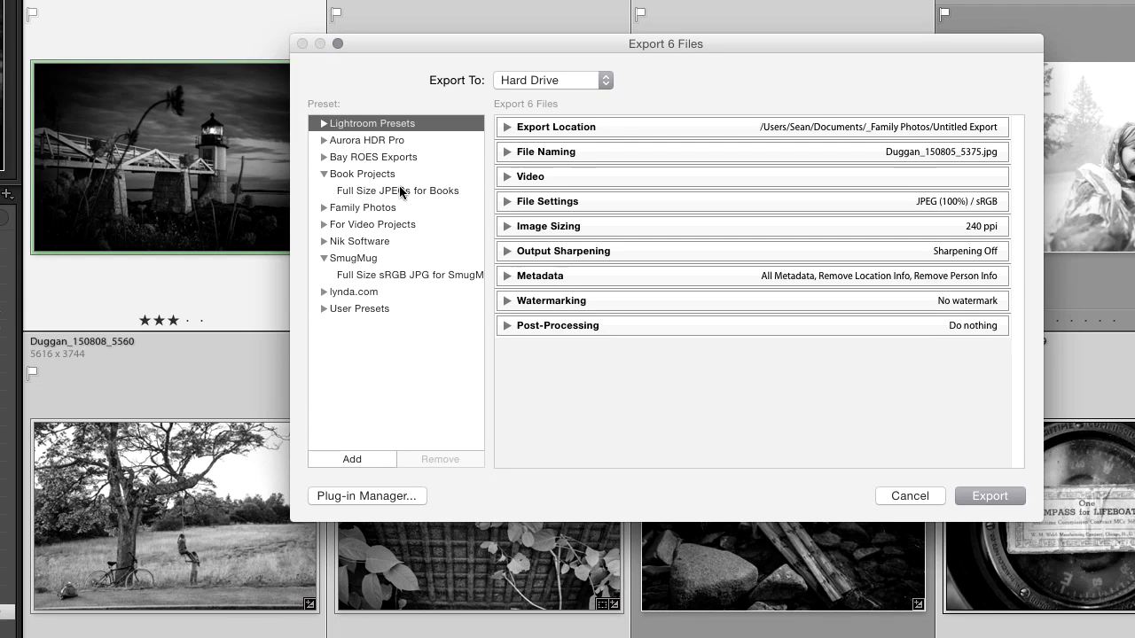
Delete the For Email-850px preset from the User Presets folder.
left_click(323, 173)
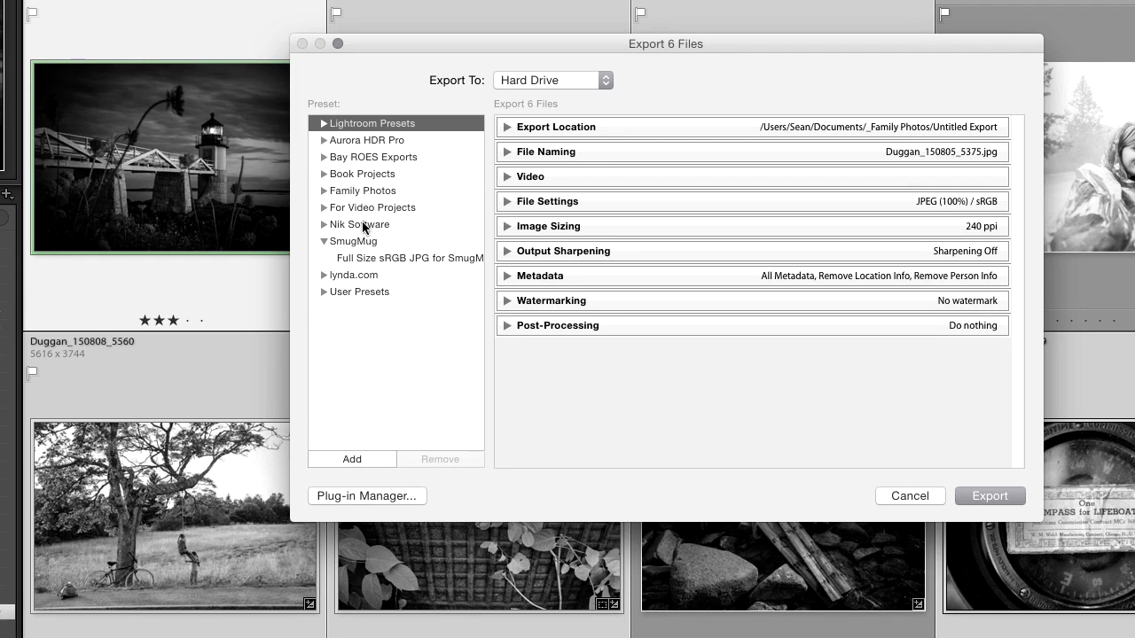
left_click(324, 241)
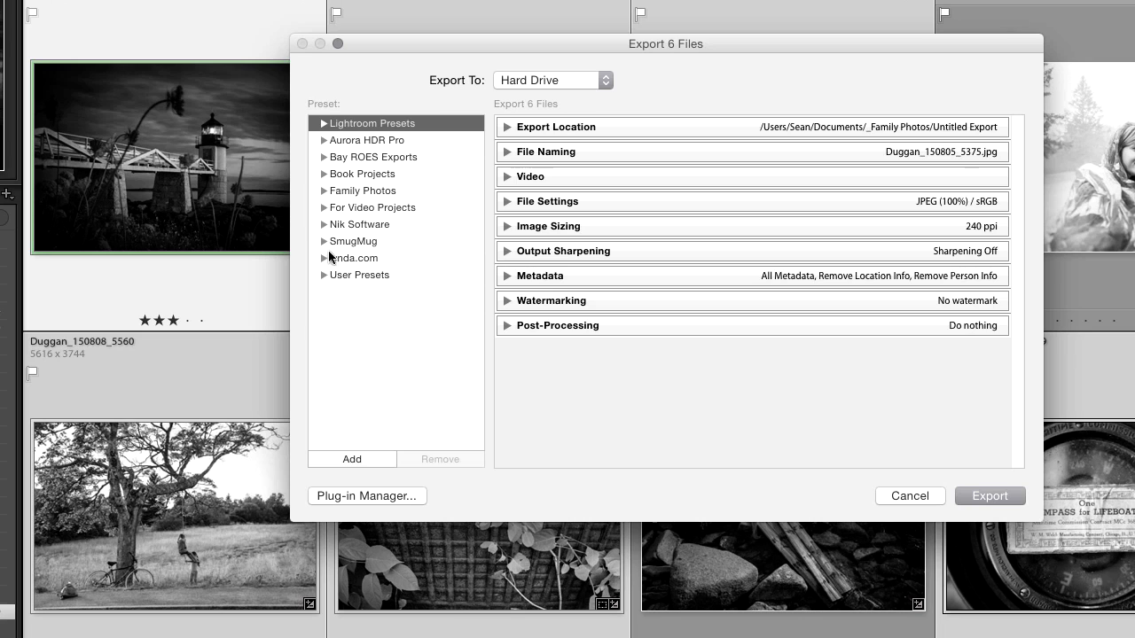
left_click(322, 274)
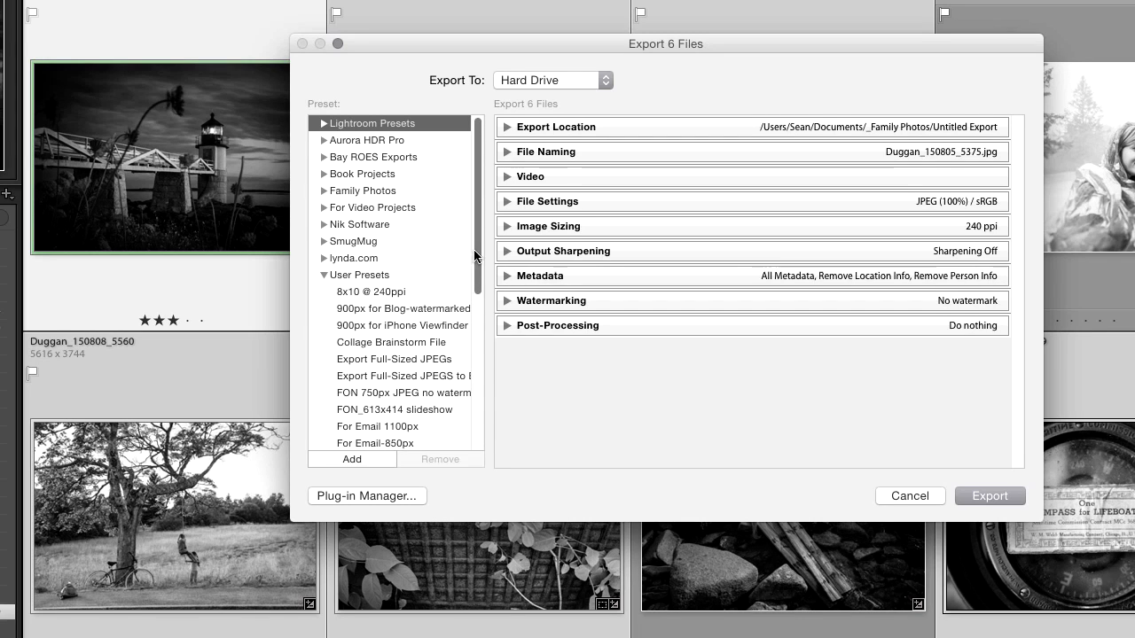
scroll(390, 221, "down", 5)
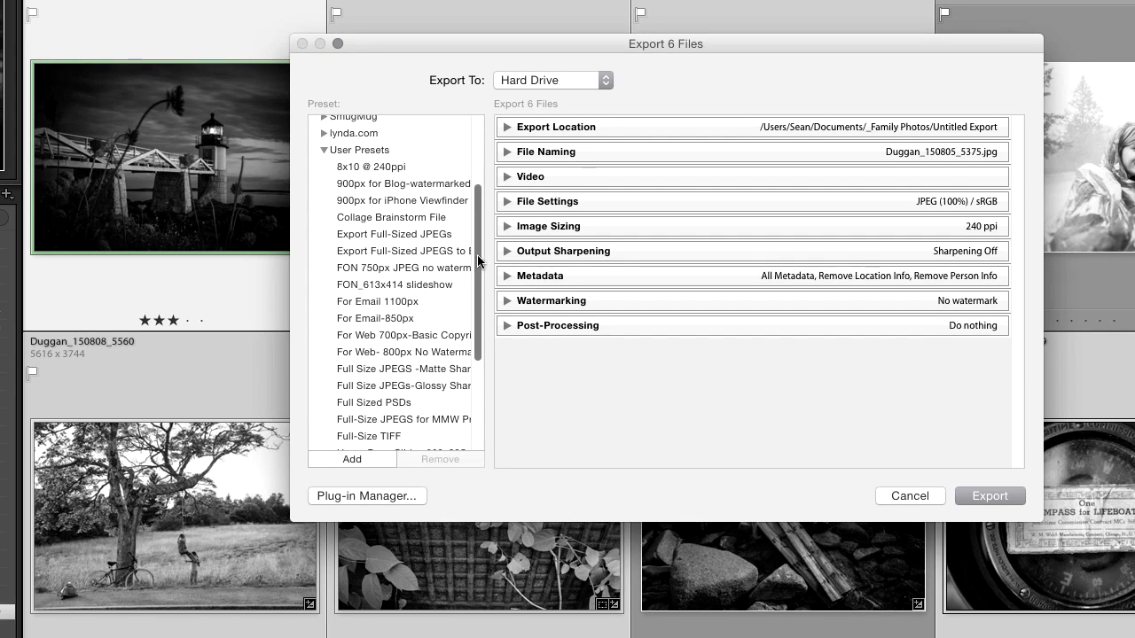
left_click_drag(477, 269, 497, 282)
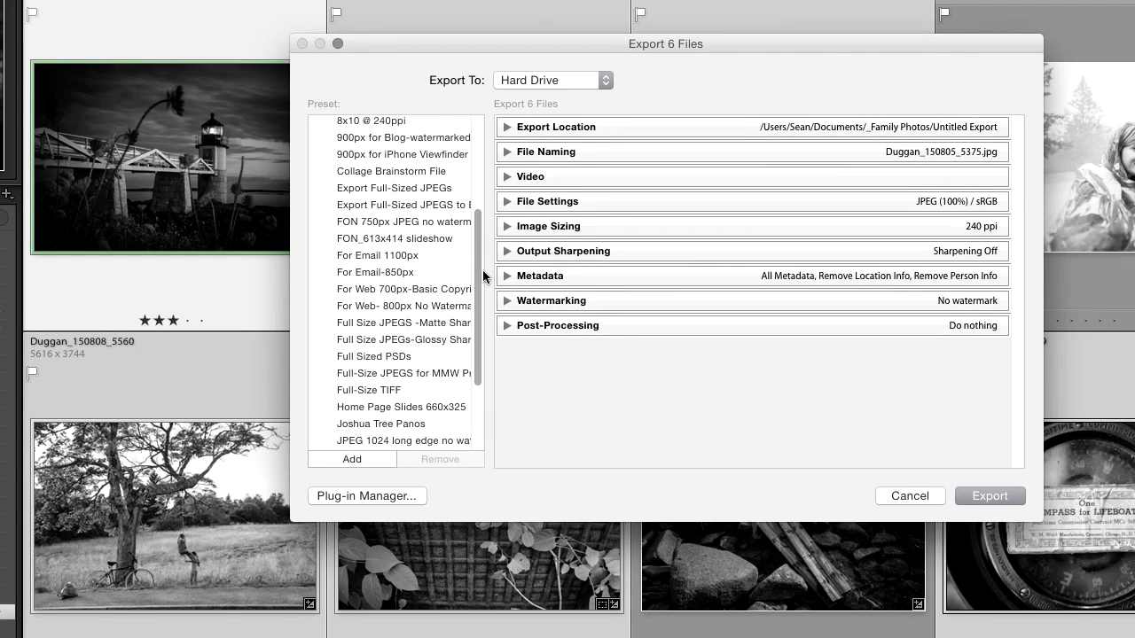
right_click(371, 271)
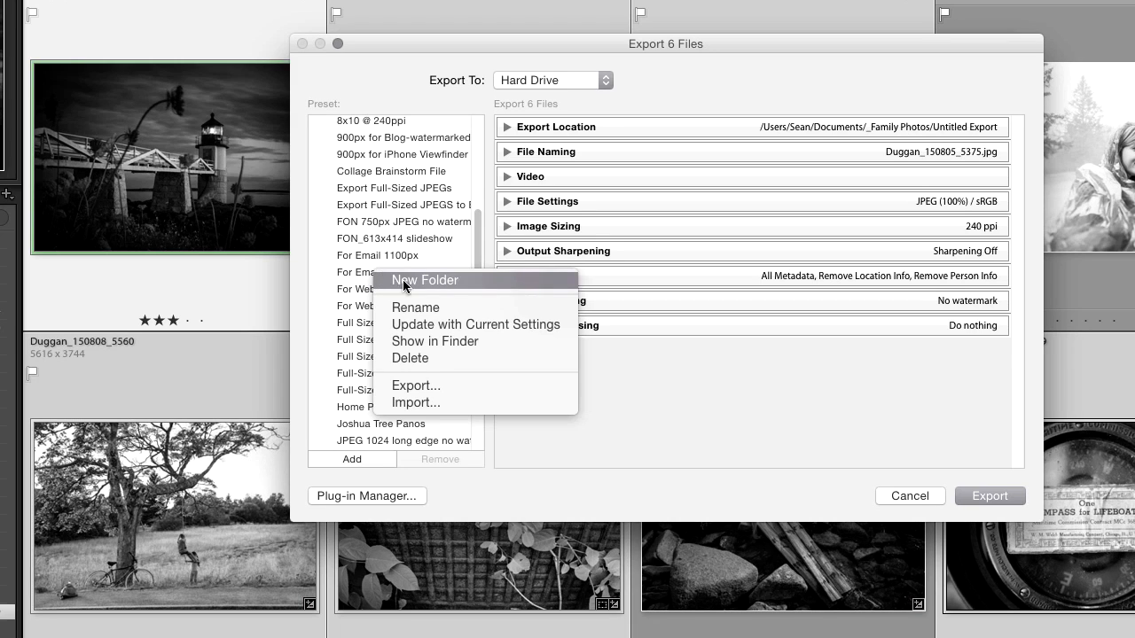
left_click(470, 355)
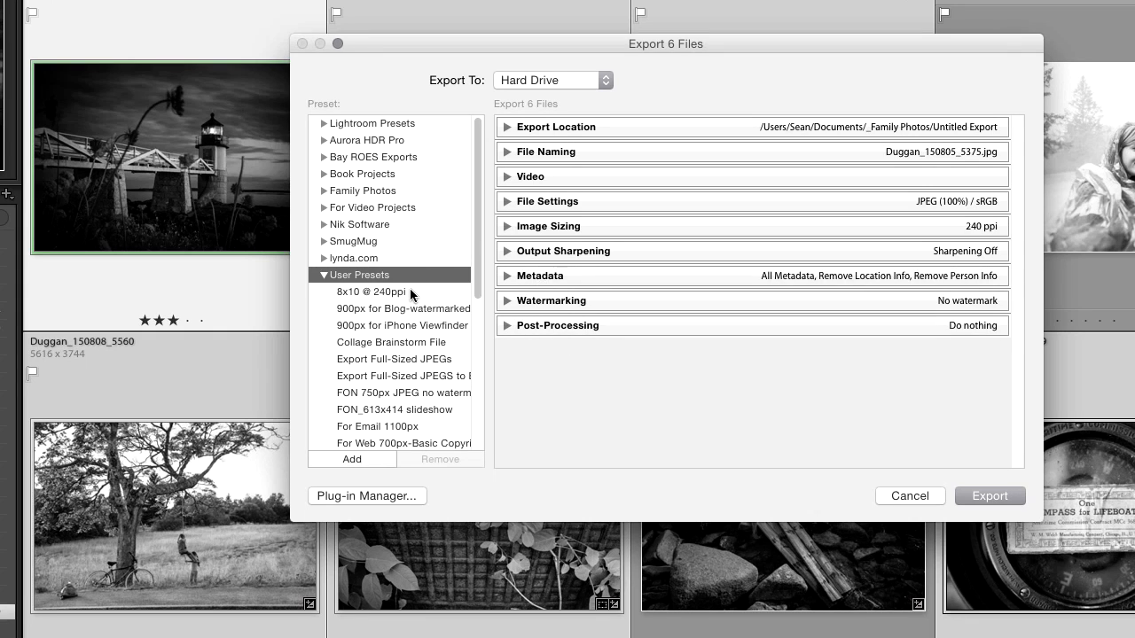
Set the export location to Choose folder later (useful for presets).
left_click(325, 276)
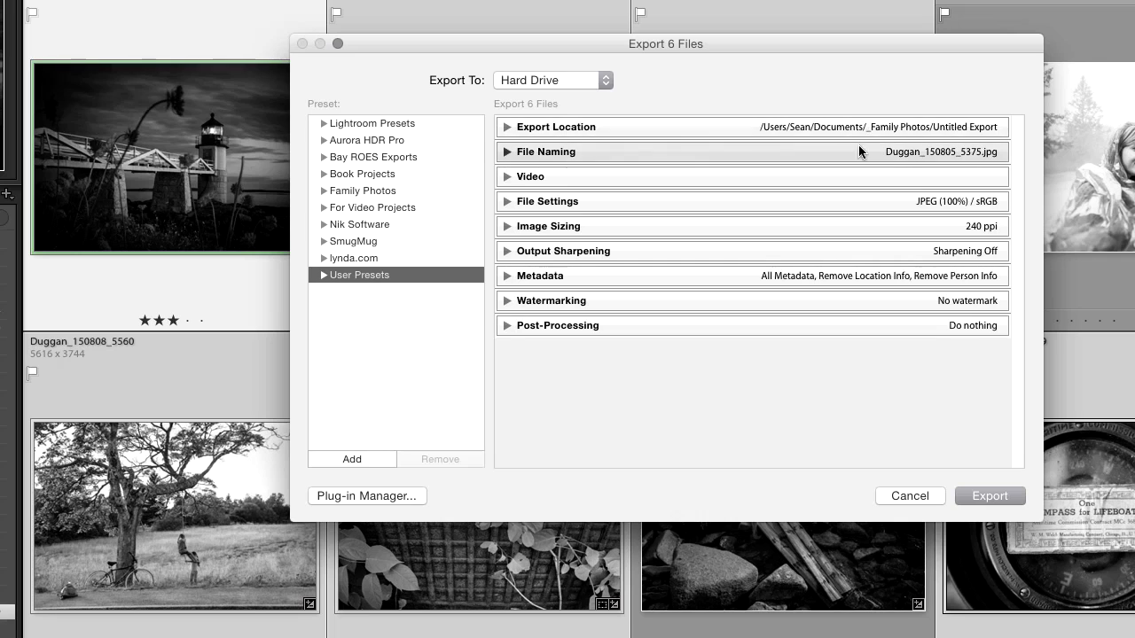
left_click(508, 127)
left_click_drag(711, 50, 668, 39)
left_click(623, 145)
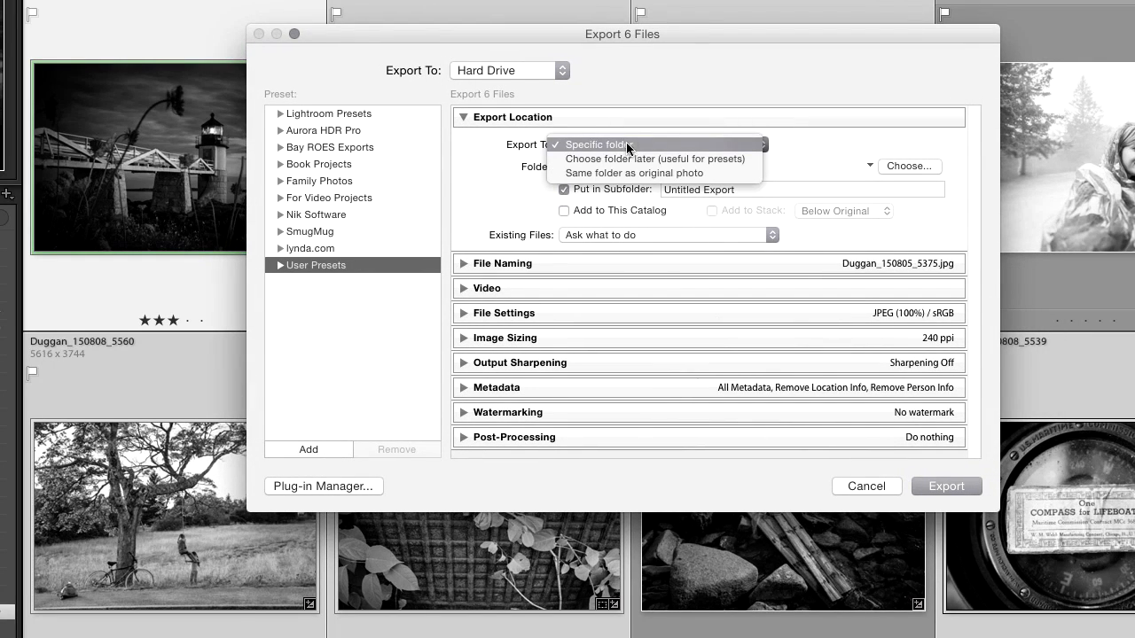
left_click(688, 131)
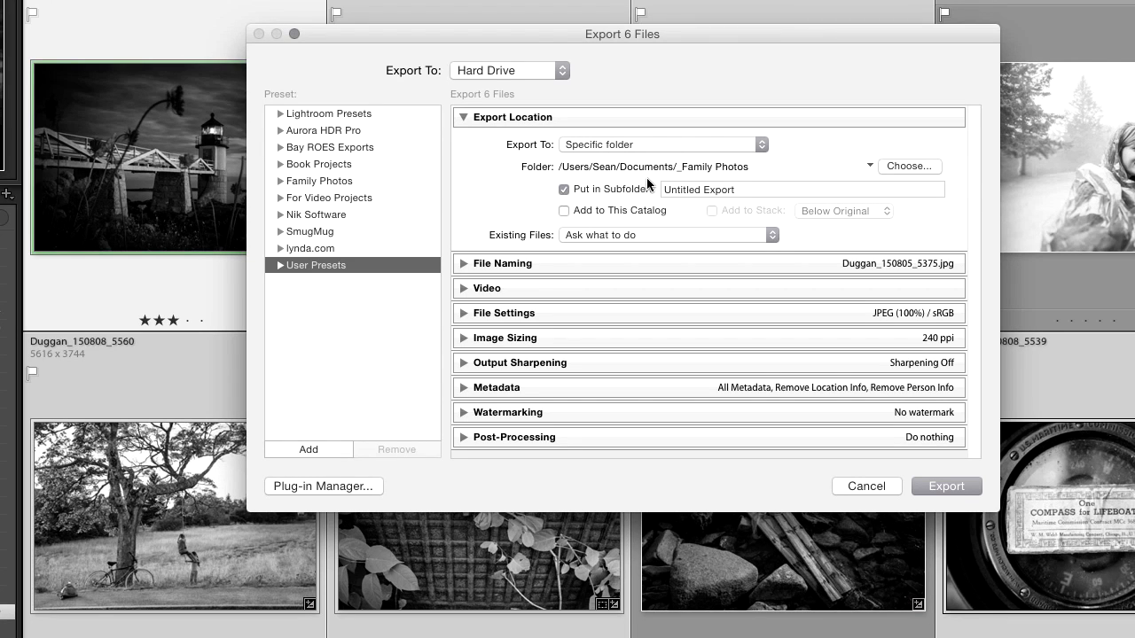
left_click(667, 145)
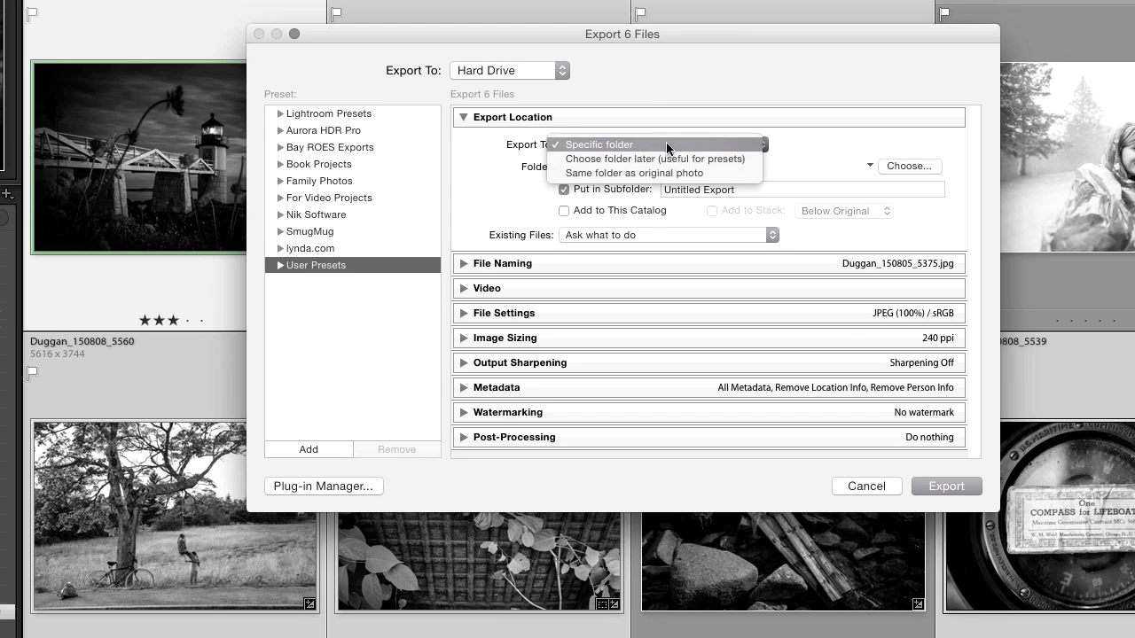
left_click(751, 158)
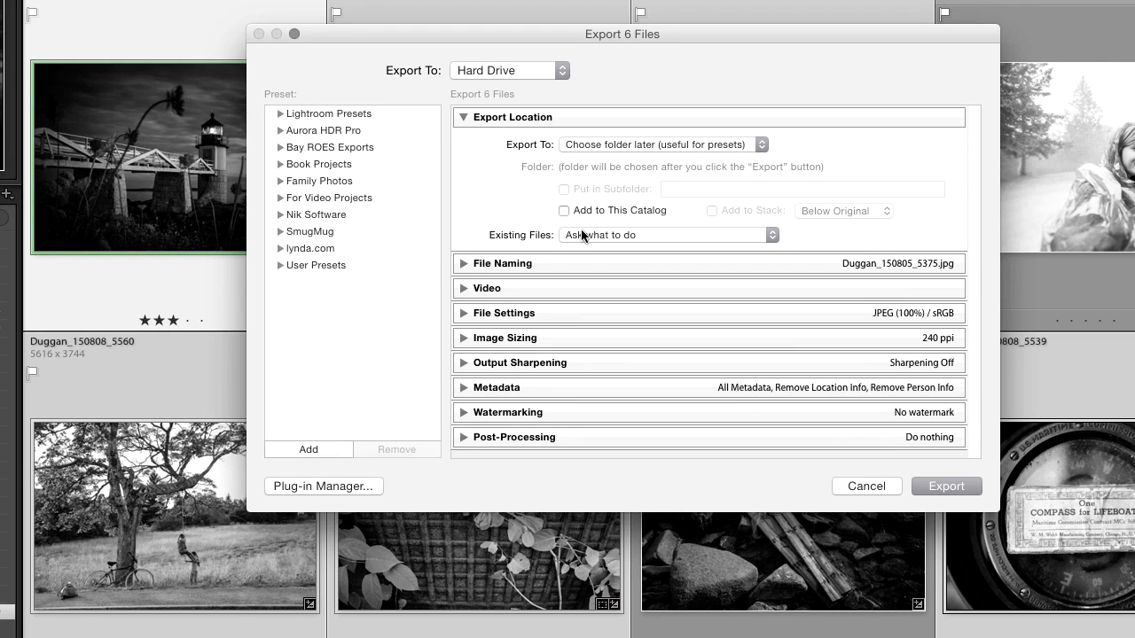
Review the Existing Files options and the Add to This Catalog setting.
left_click(751, 229)
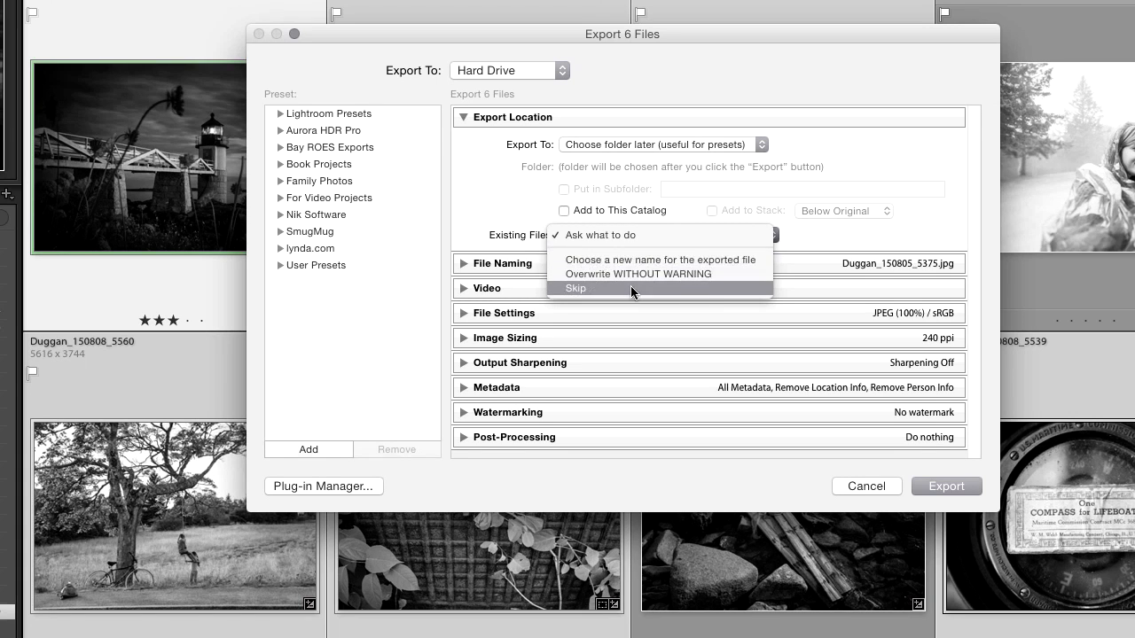
left_click(630, 235)
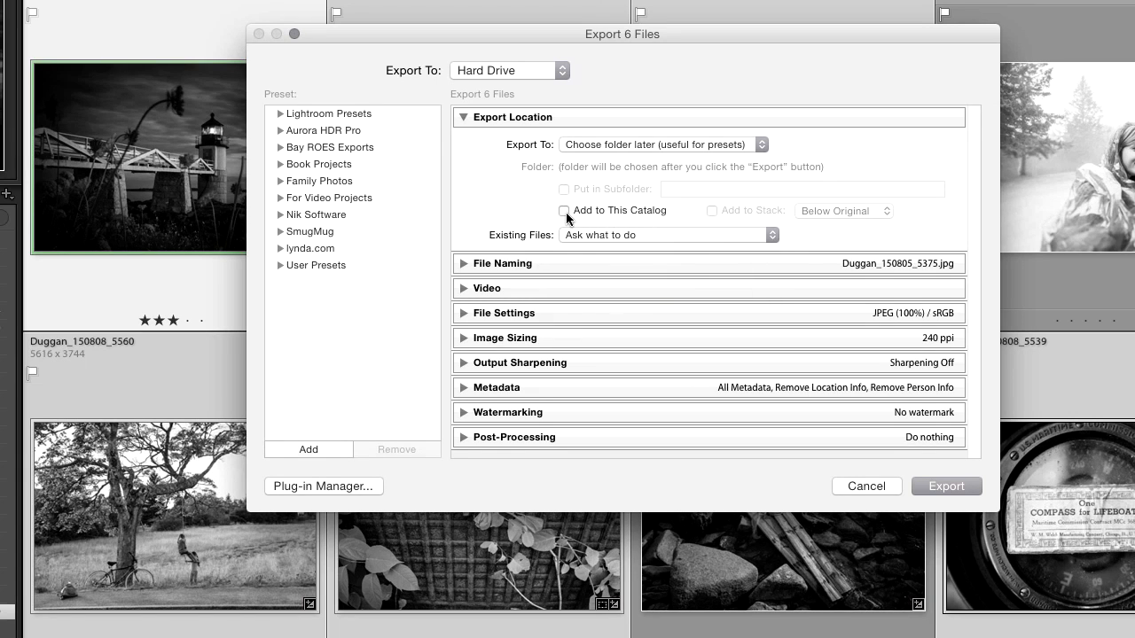
left_click(563, 212)
left_click(563, 213)
Set the export location to Specific folder and turn off putting files in a subfolder.
left_click(717, 144)
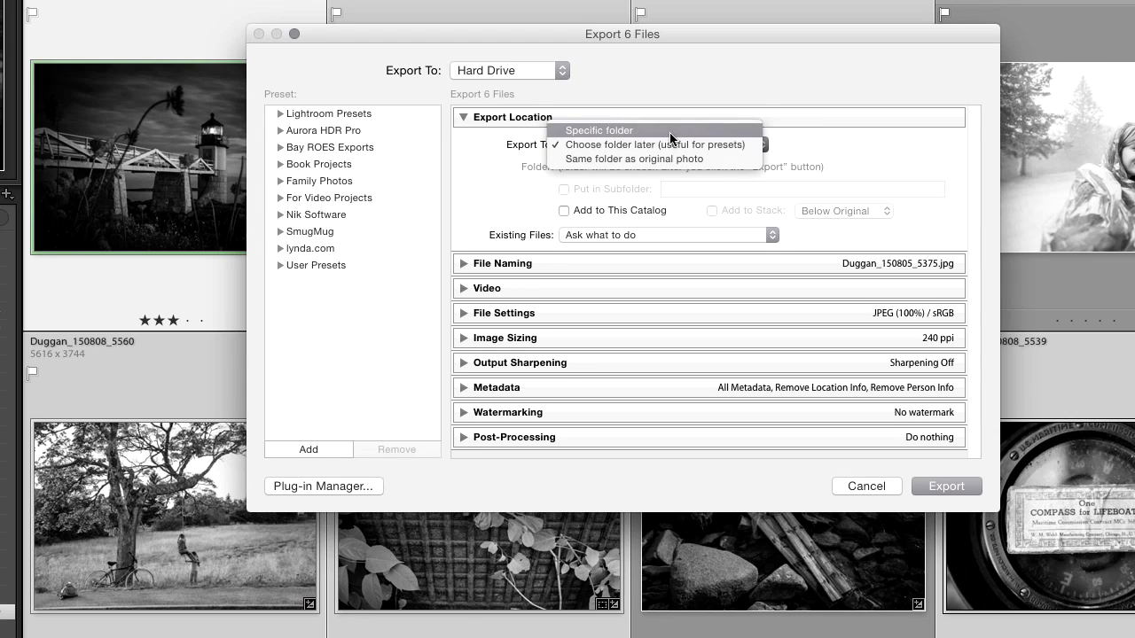
left_click(674, 131)
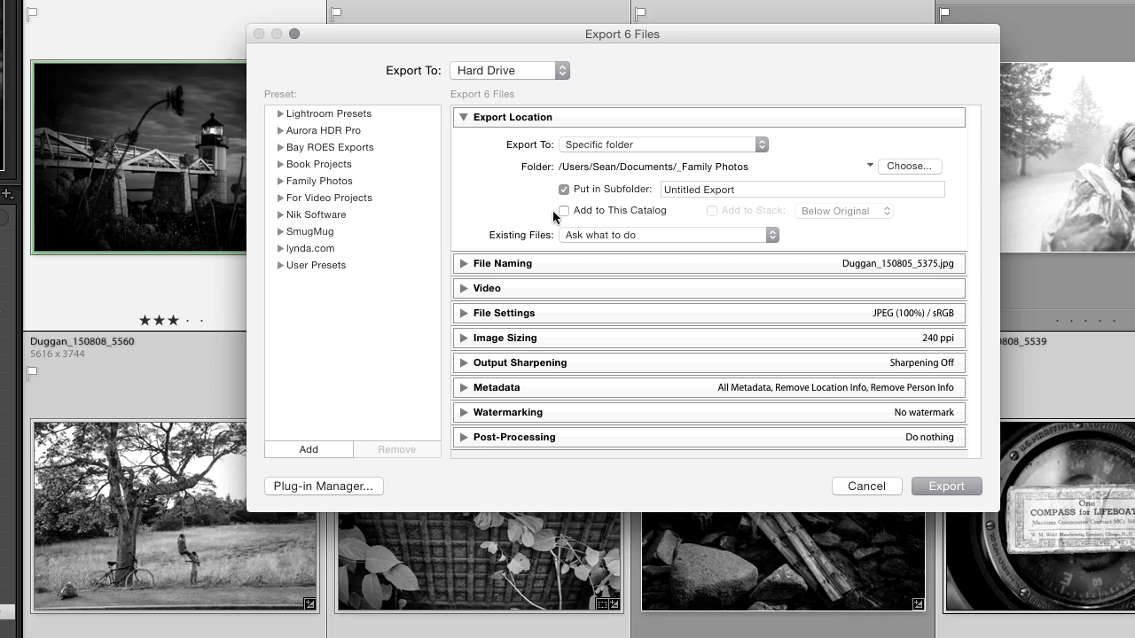
left_click(564, 190)
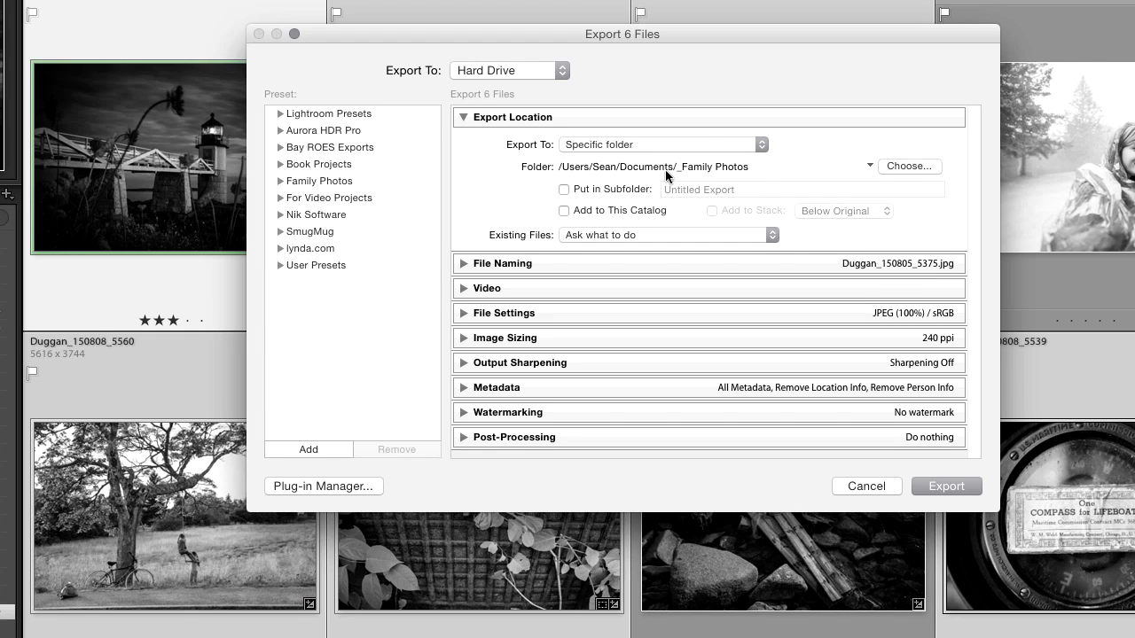
Enable file renaming and choose the photographer's Family Photos Name template.
left_click(472, 118)
left_click(464, 142)
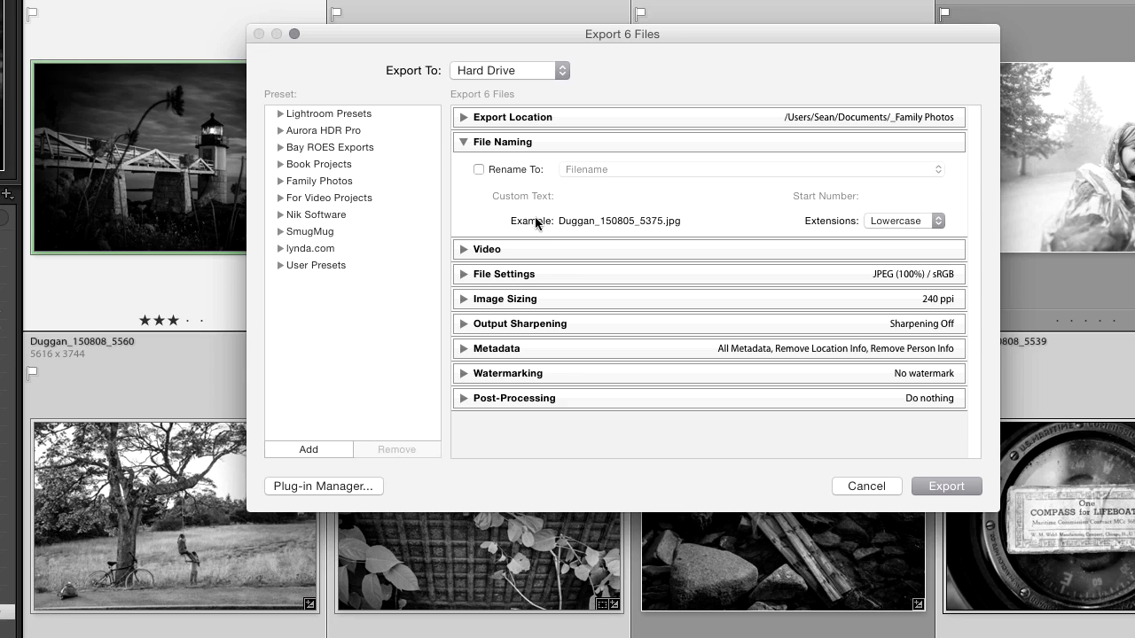
left_click(478, 170)
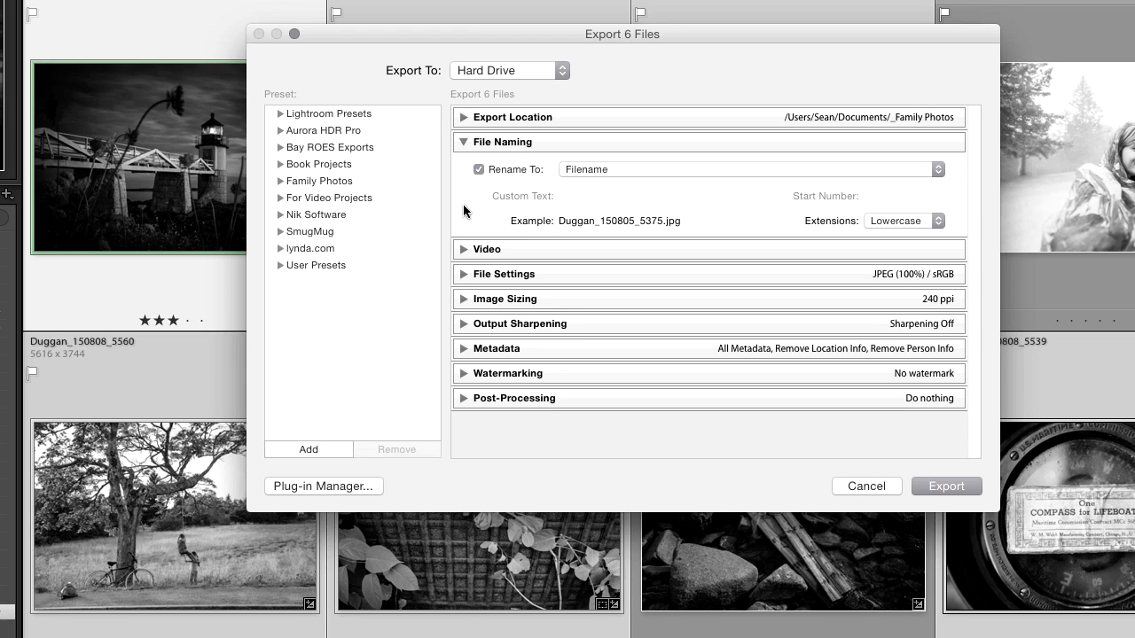
left_click(664, 169)
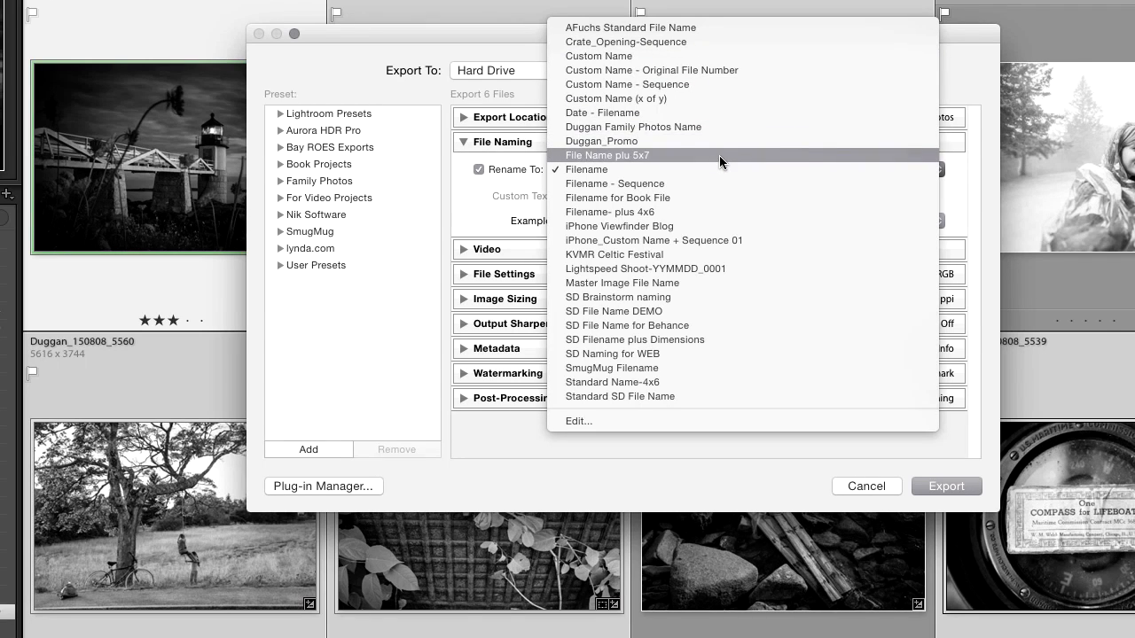
left_click(704, 126)
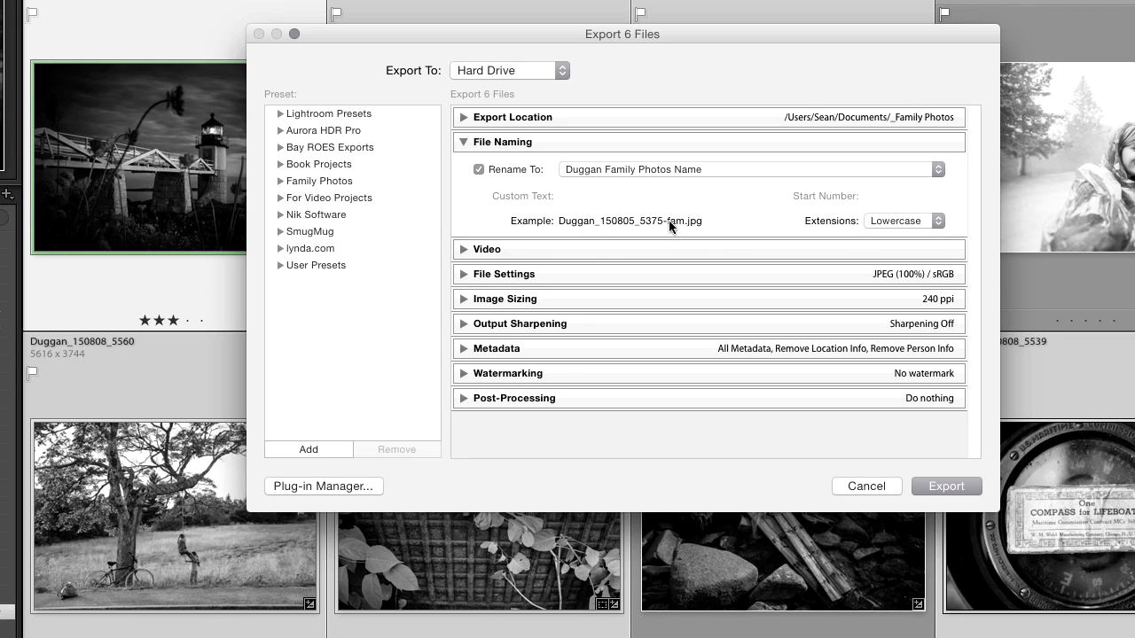
Open the filename template editor and clear all tokens from the template.
left_click(703, 169)
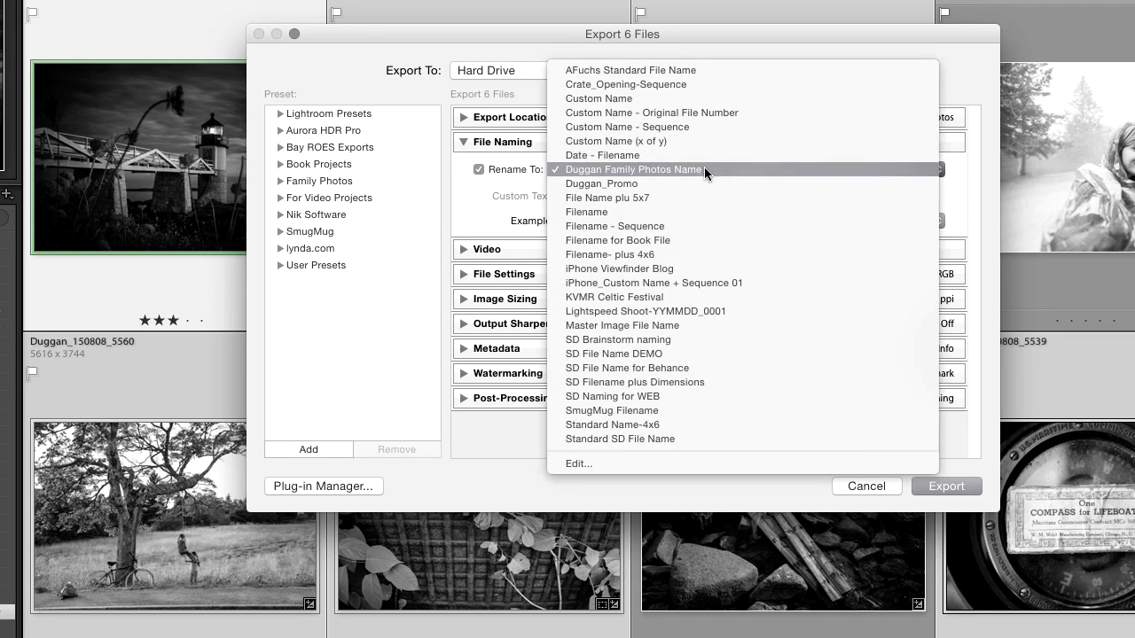
left_click(646, 462)
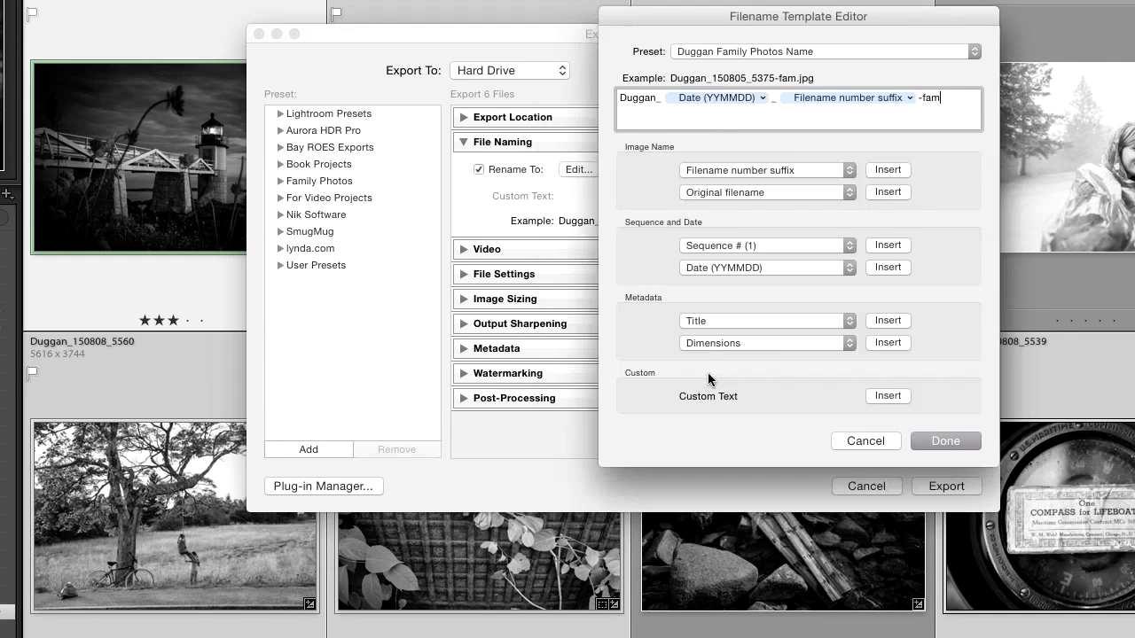
left_click_drag(851, 22, 743, 28)
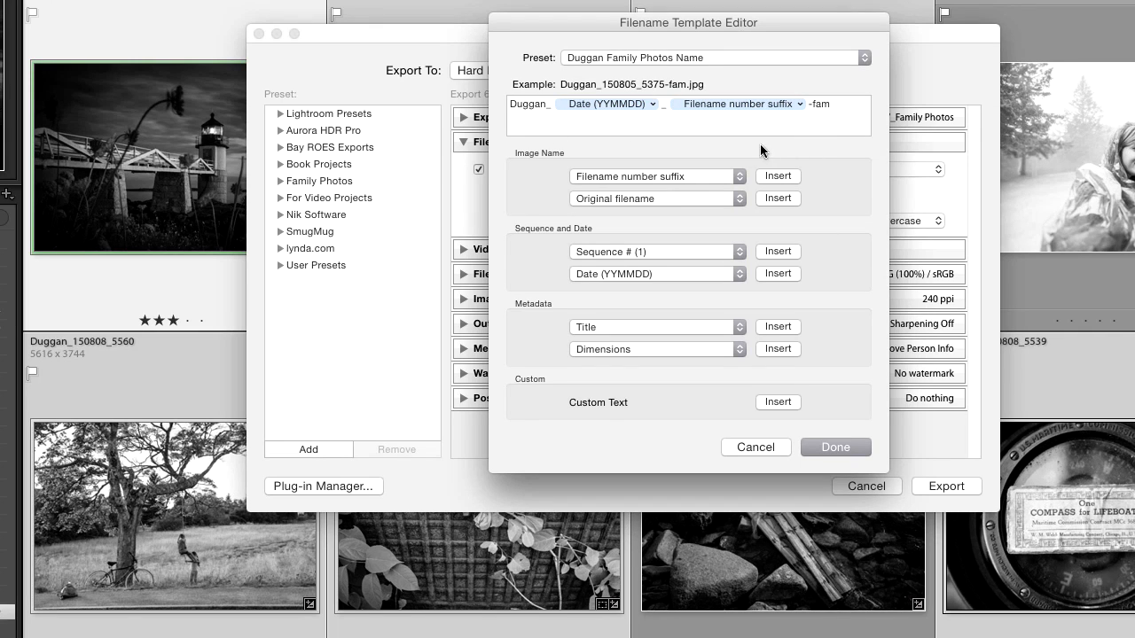
left_click_drag(830, 105, 507, 100)
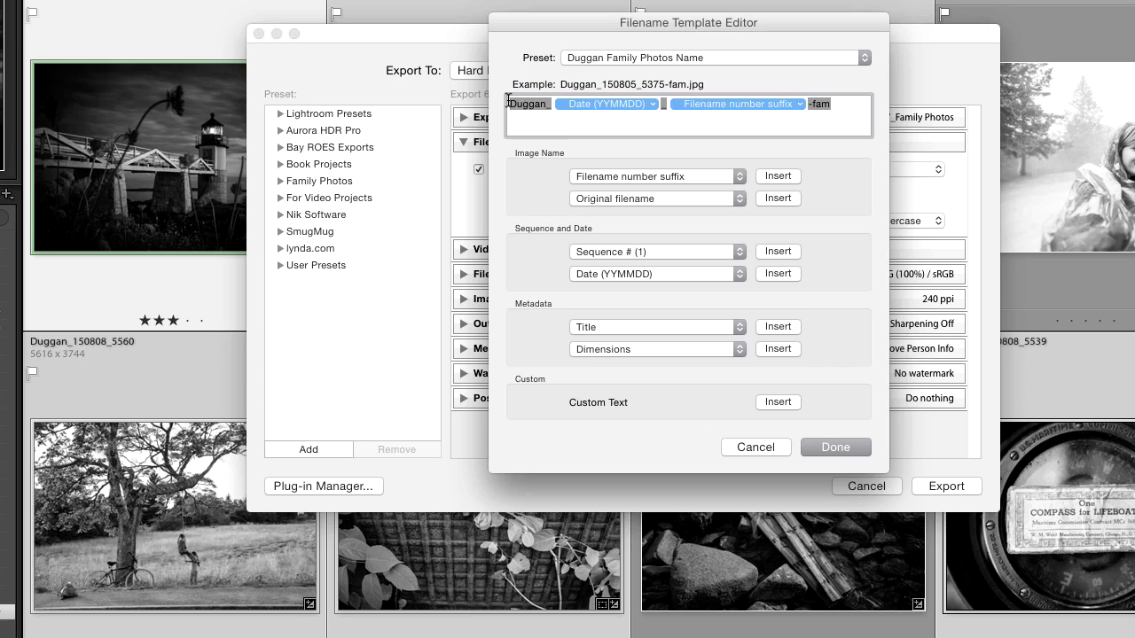
key("BackSpace")
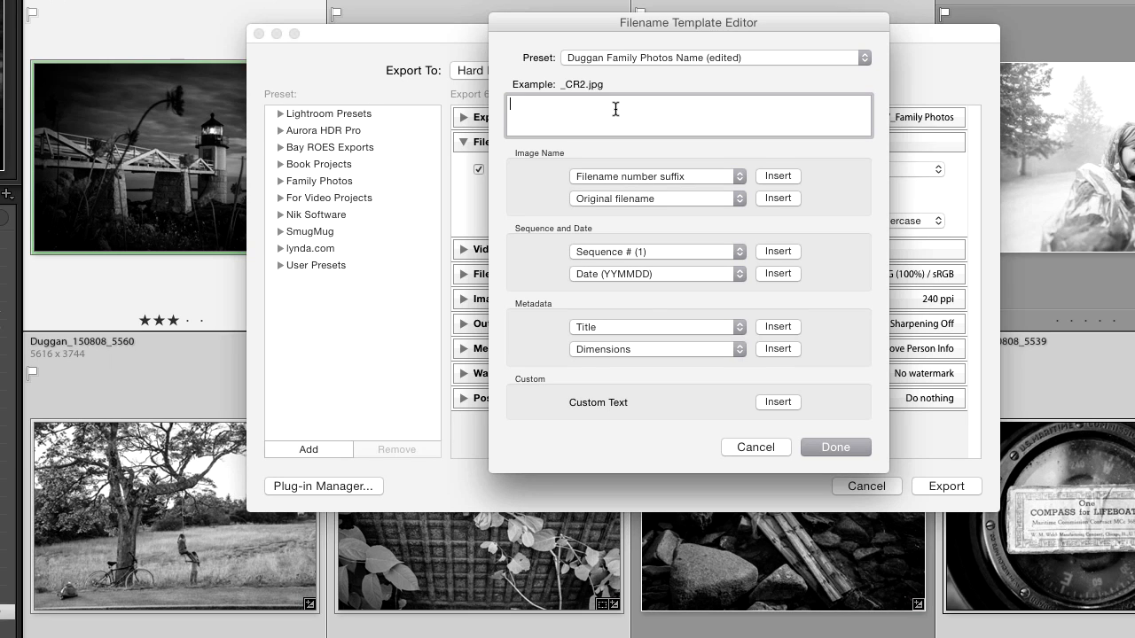
Rebuild the template starting with the surname text, an underscore, the Date (YYMMDD) token and another underscore.
type("Duggan_")
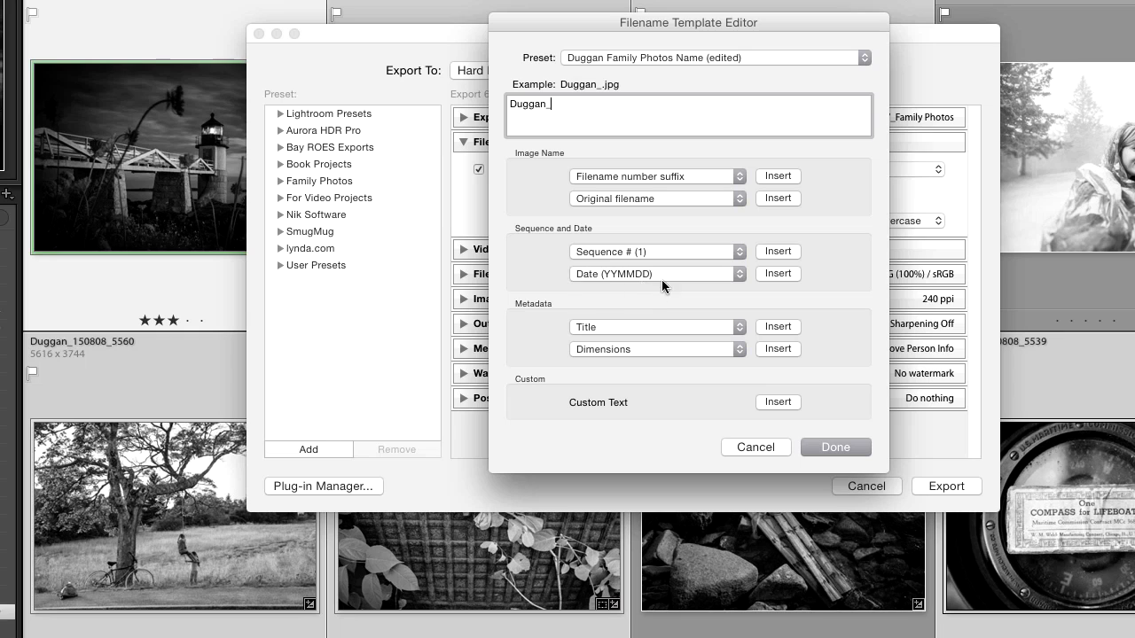
left_click(727, 272)
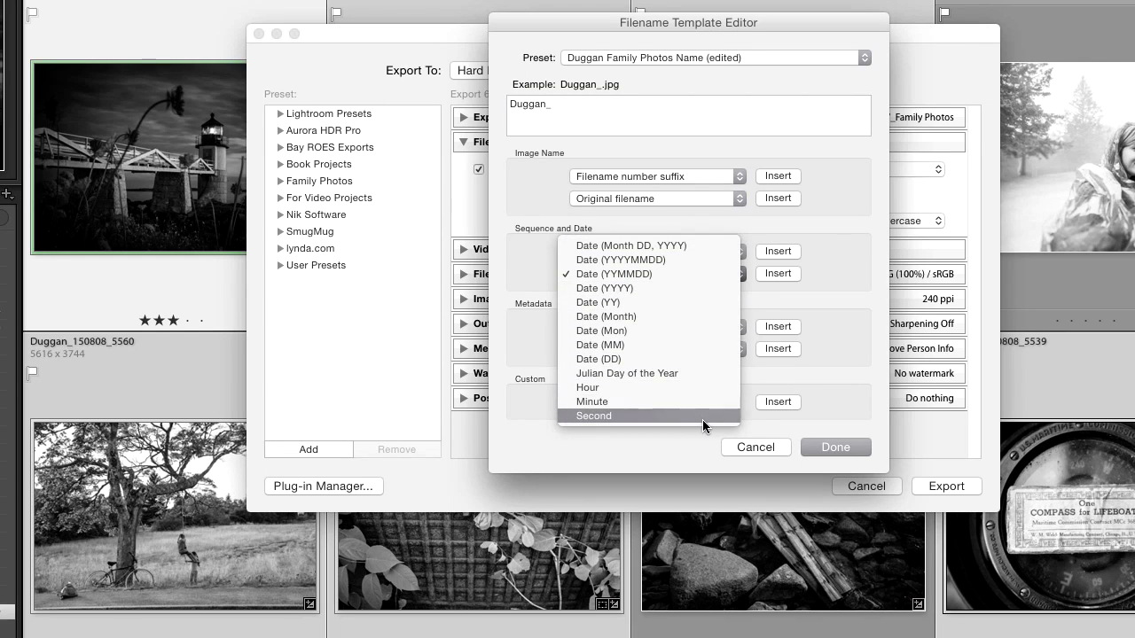
left_click(668, 274)
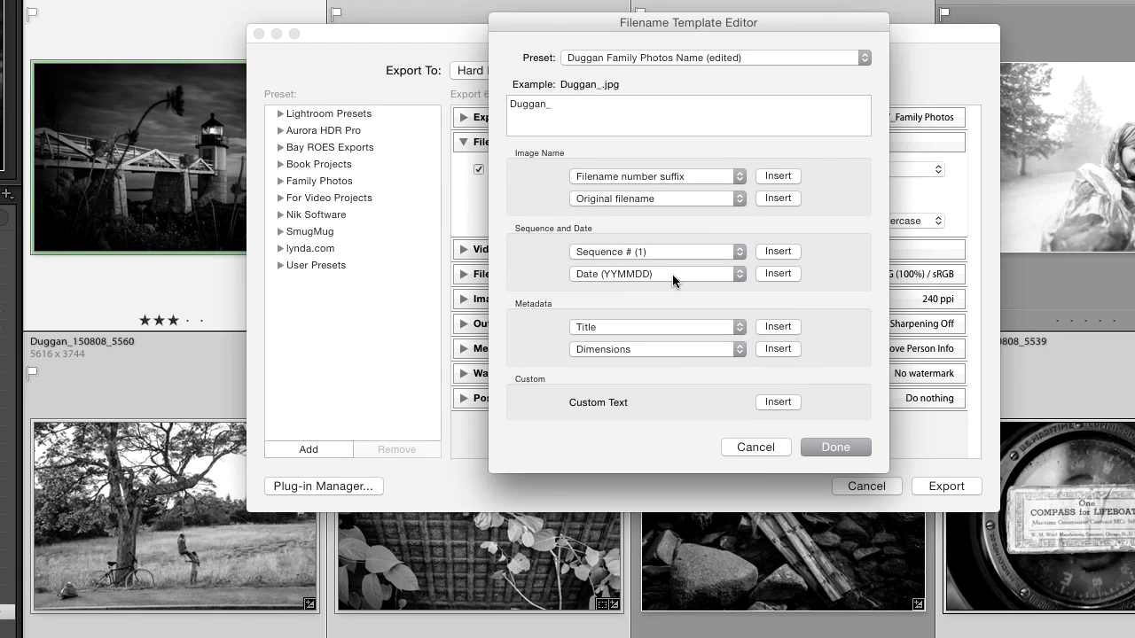
left_click(775, 275)
left_click(679, 108)
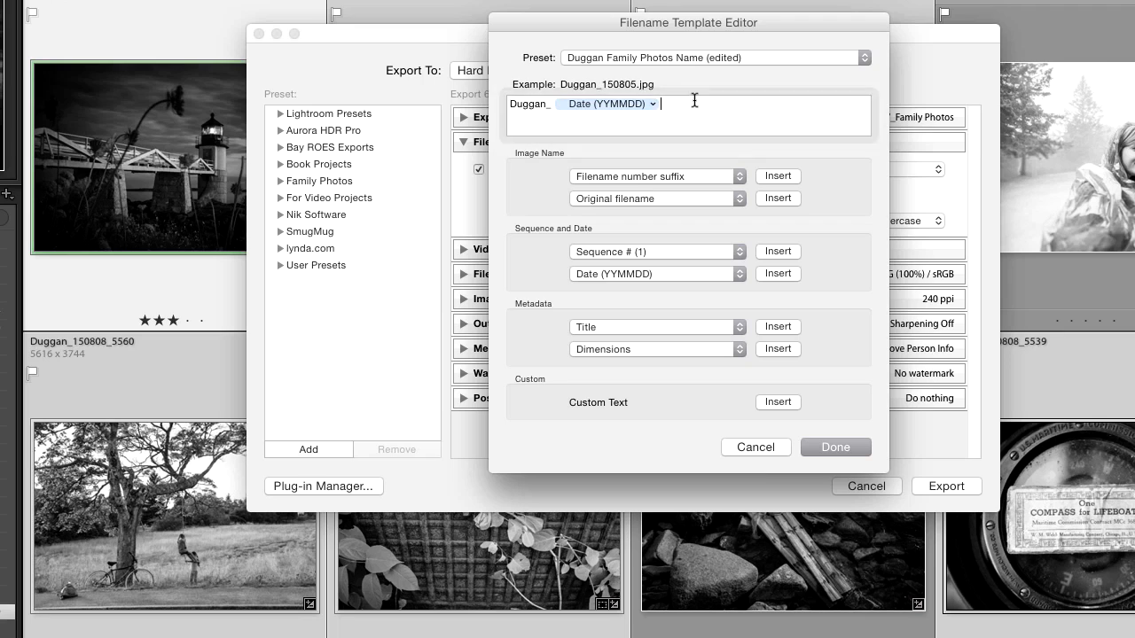
type("_")
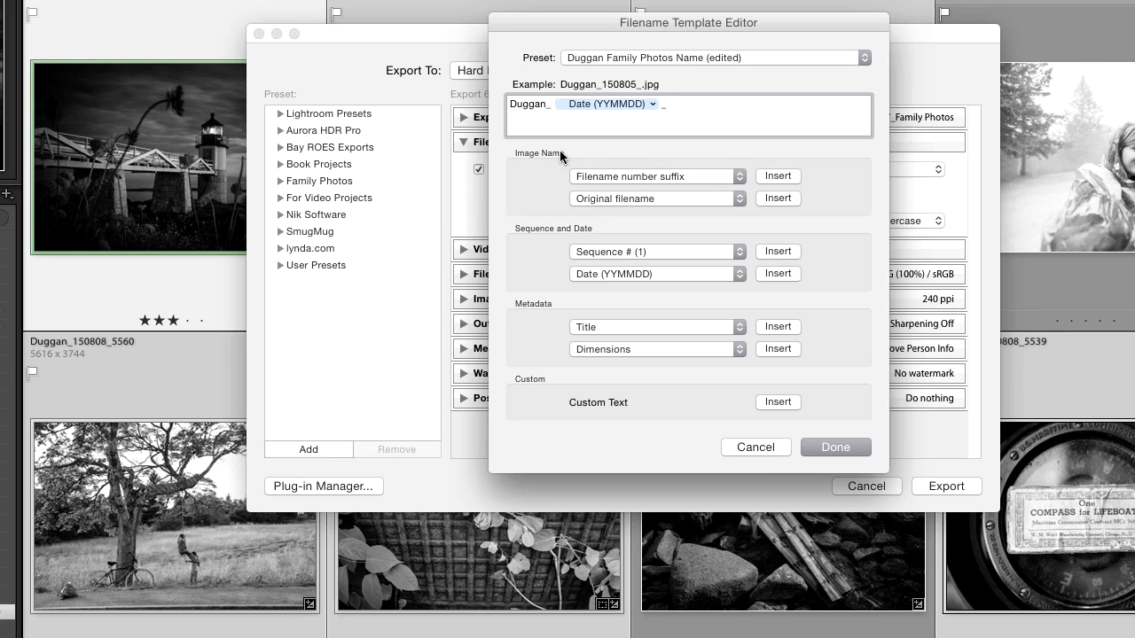
Insert the Filename number suffix token followed by the text _fam.
left_click(709, 176)
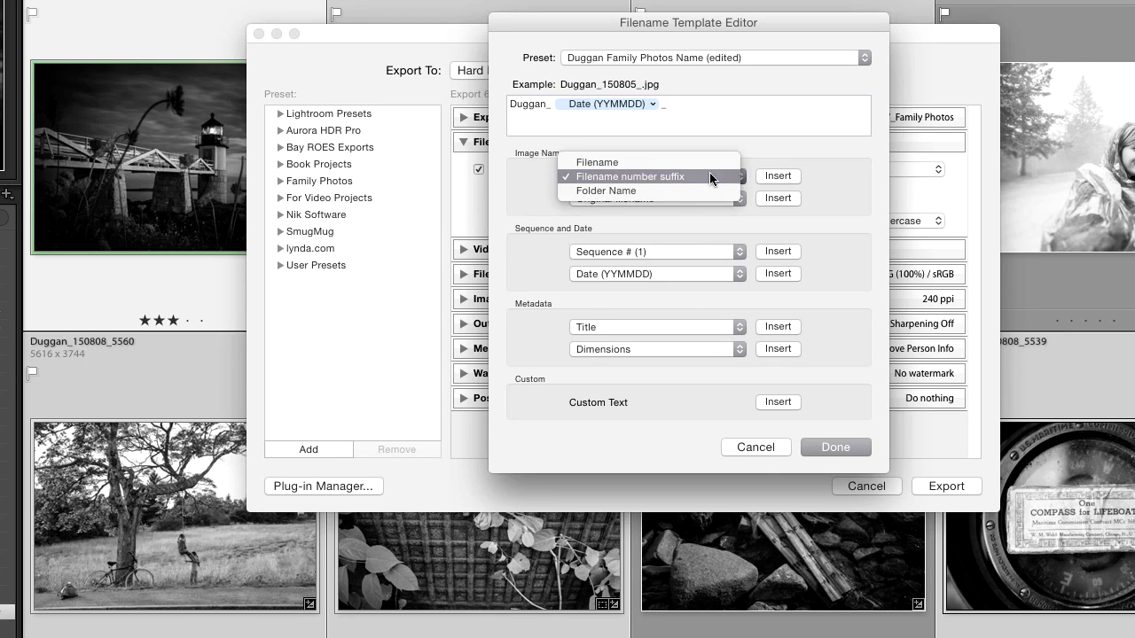
left_click(657, 176)
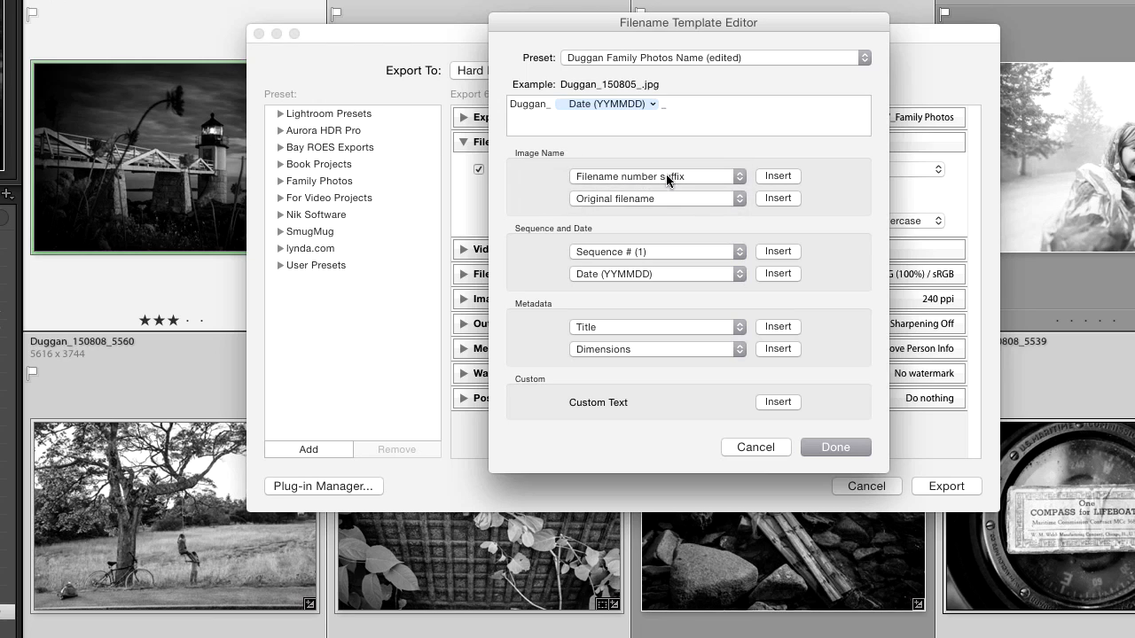
left_click(780, 175)
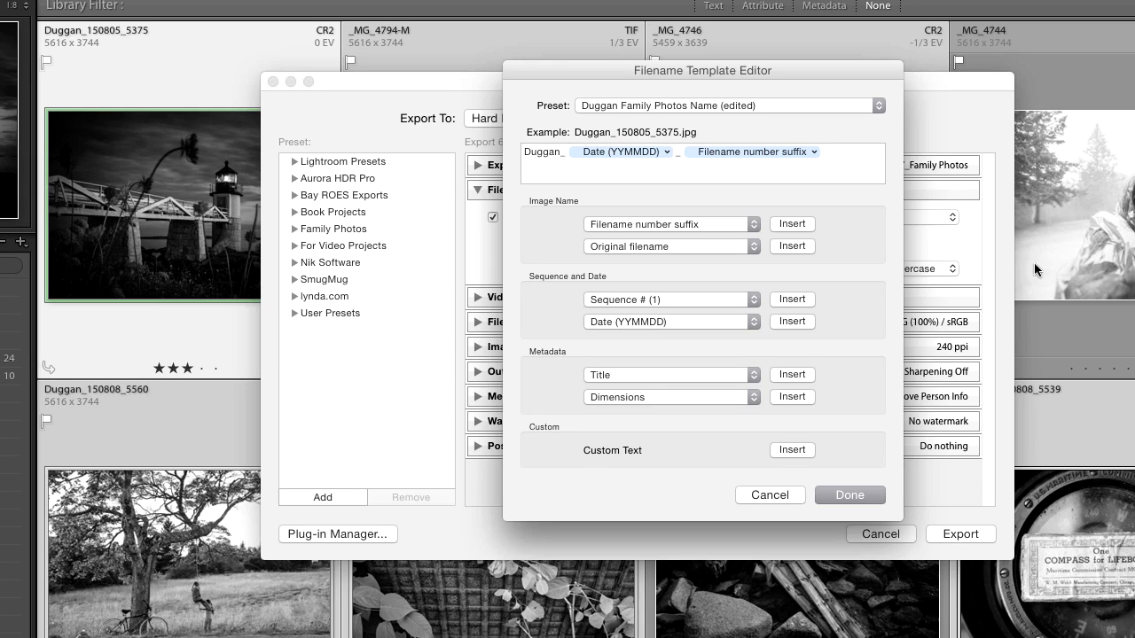
left_click(834, 156)
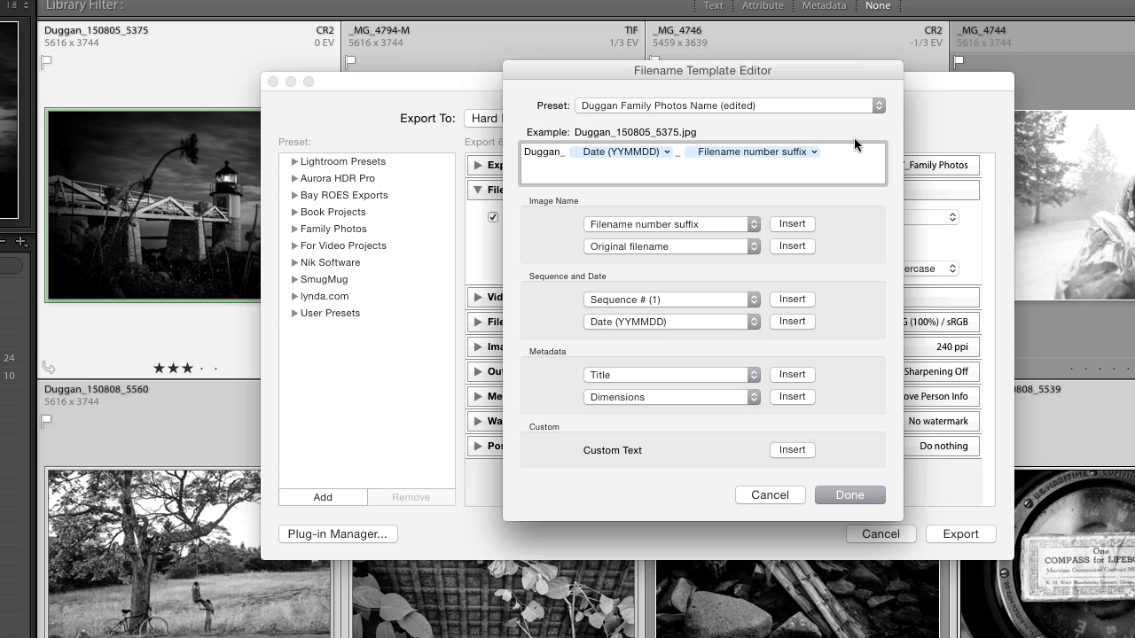
type("_fam")
Start saving the template as a new preset, then cancel it and close the template editor without changes.
left_click(831, 102)
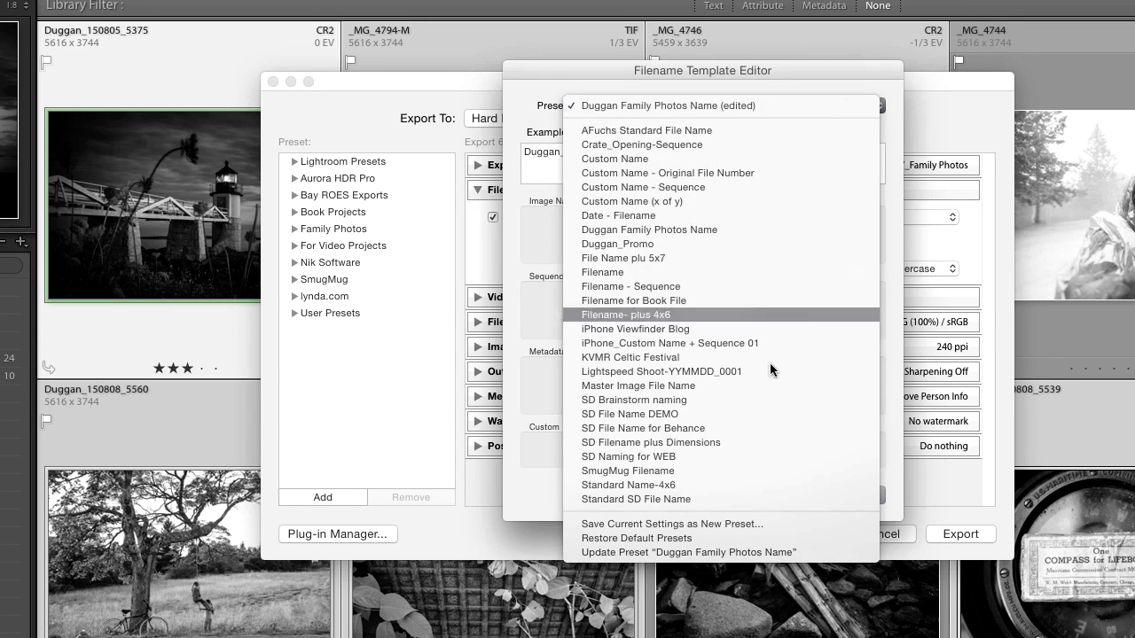
left_click(787, 524)
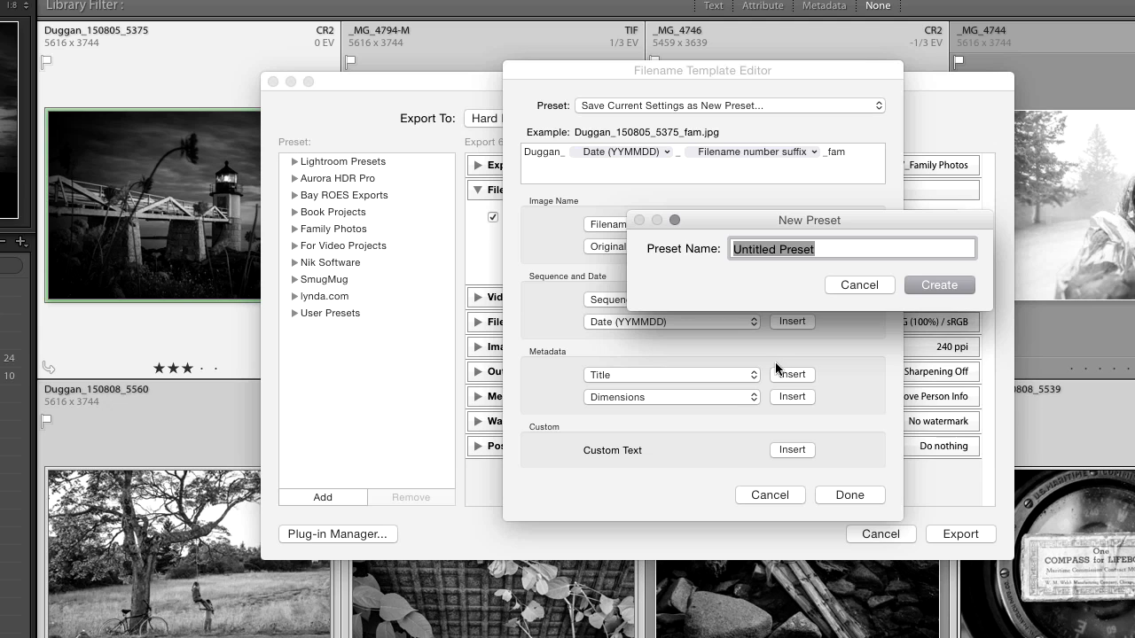
left_click(859, 285)
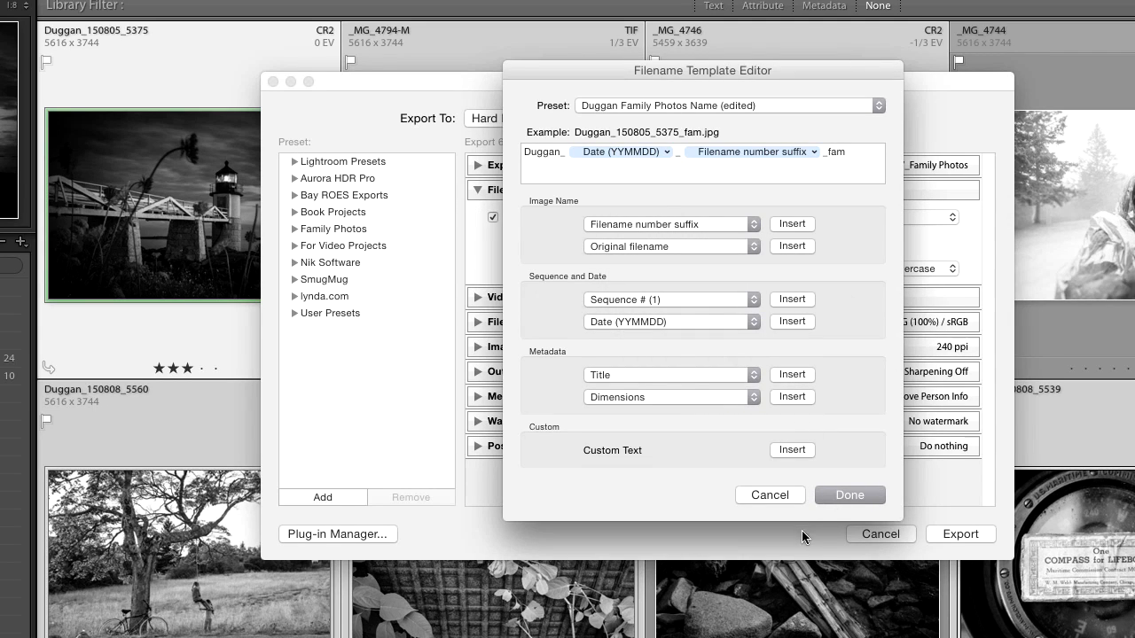
left_click(774, 105)
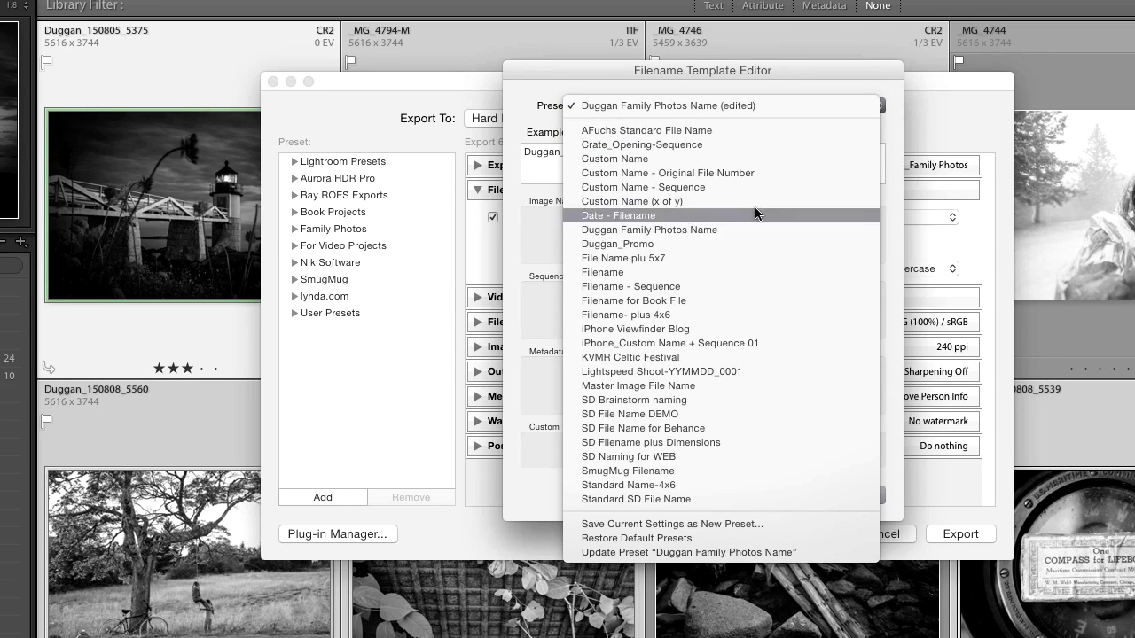
left_click(810, 63)
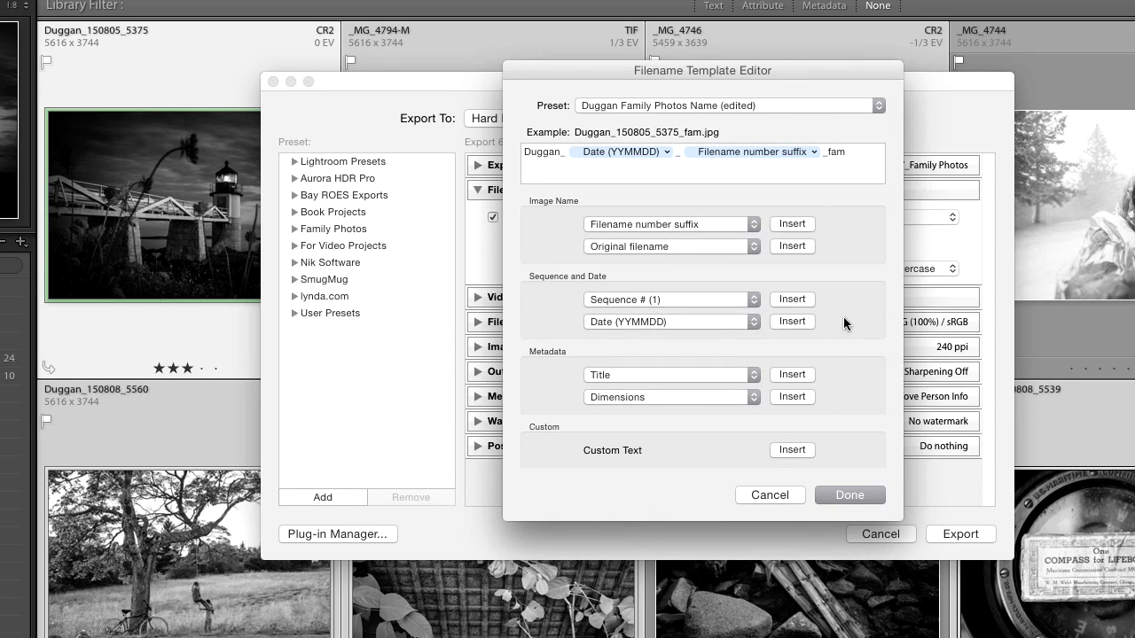
left_click(767, 493)
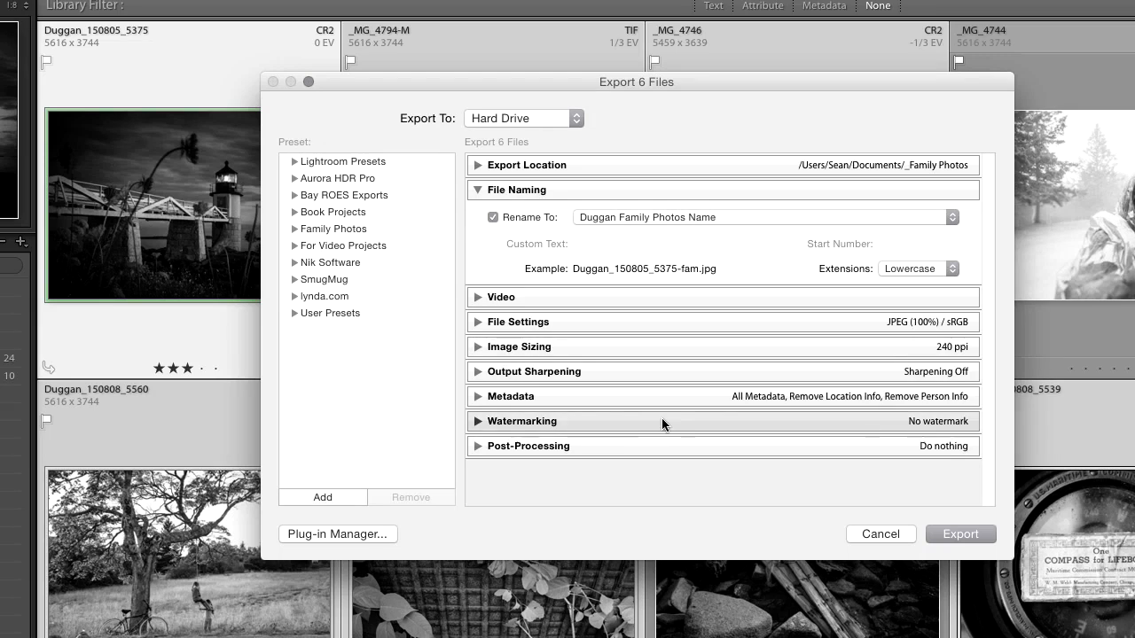
Review the Video options and the available image formats in File Settings.
left_click(477, 189)
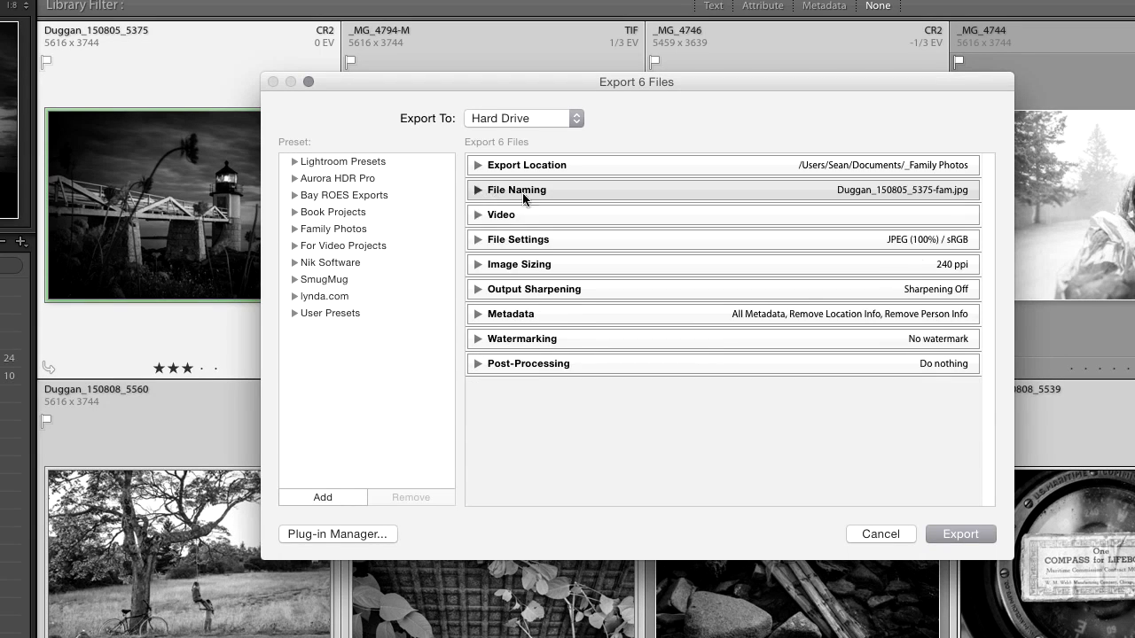
left_click(479, 215)
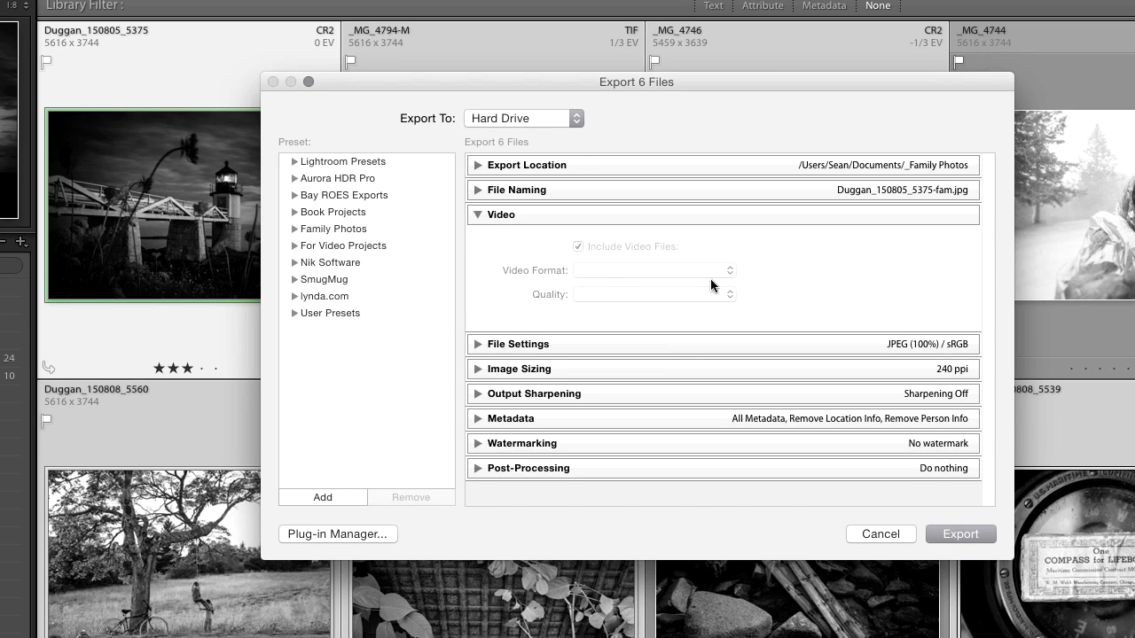
left_click(589, 219)
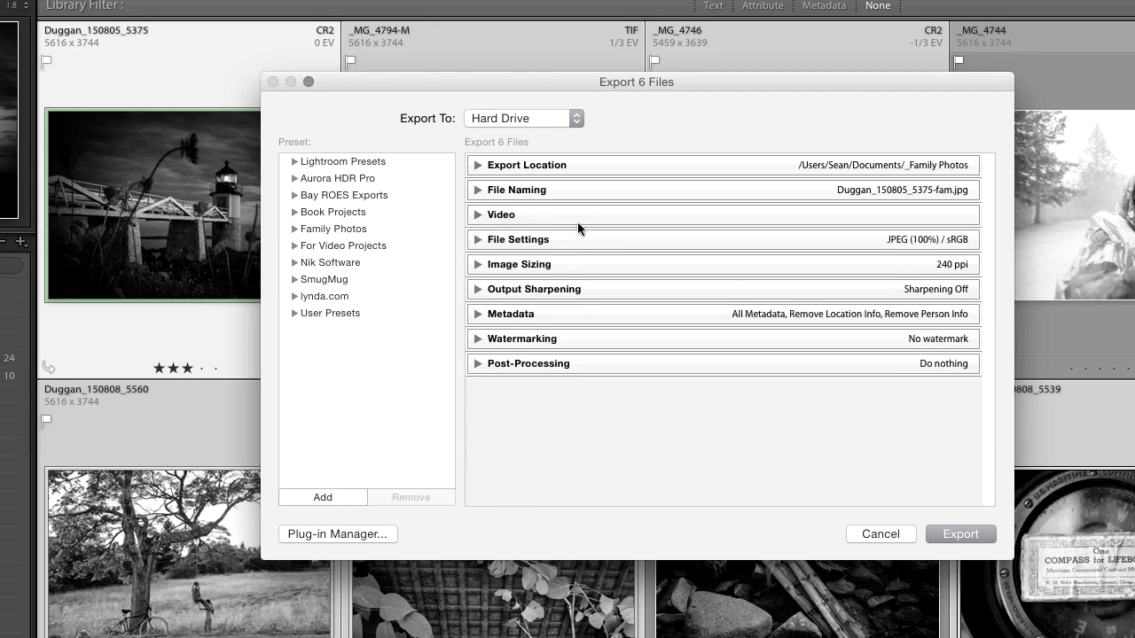
left_click(477, 240)
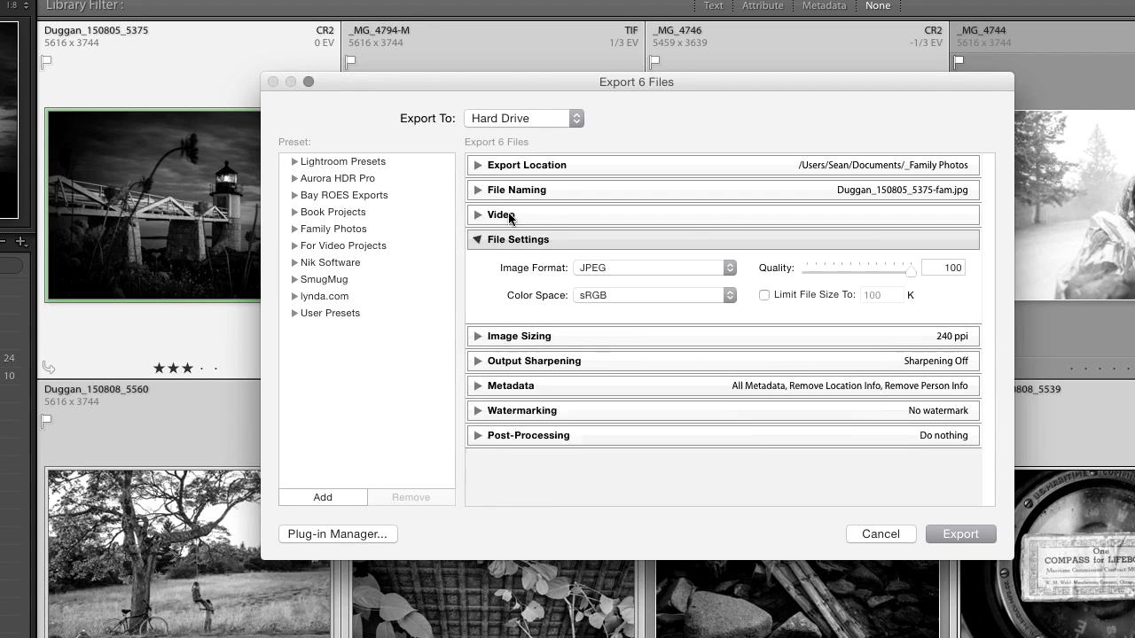
left_click(698, 266)
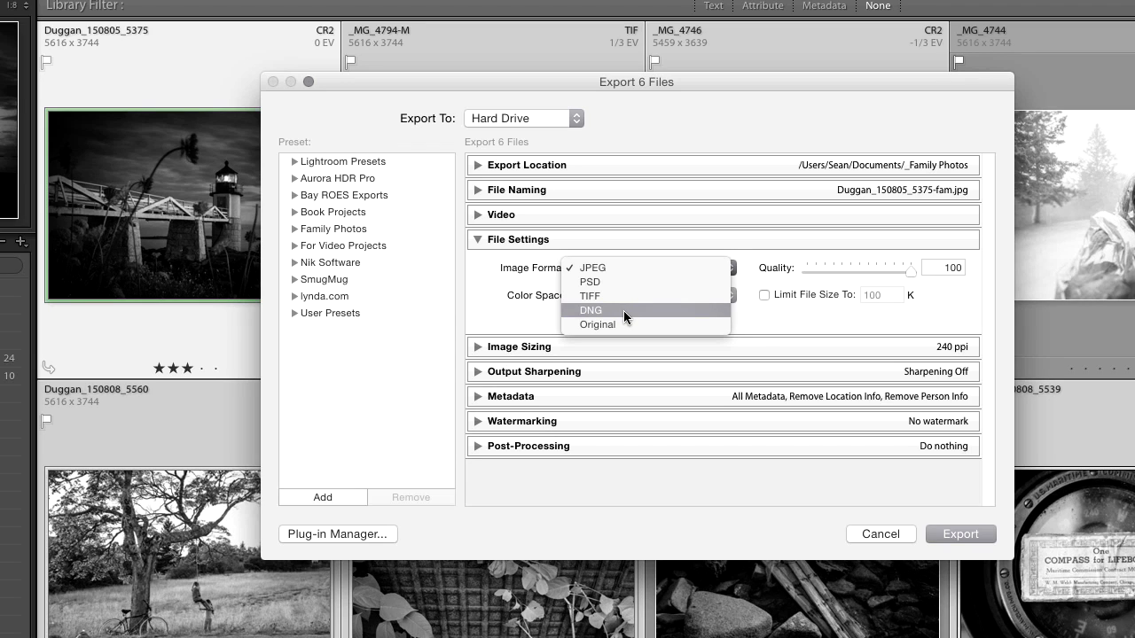
left_click(517, 322)
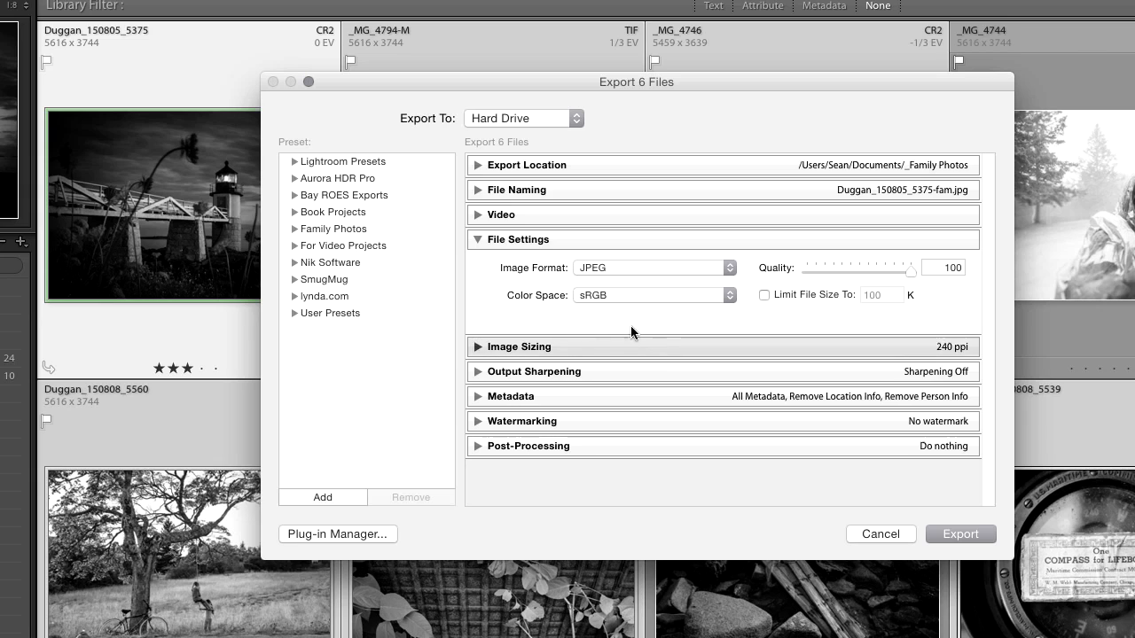
Set the color space to sRGB and the JPEG quality to 76.
left_click(670, 292)
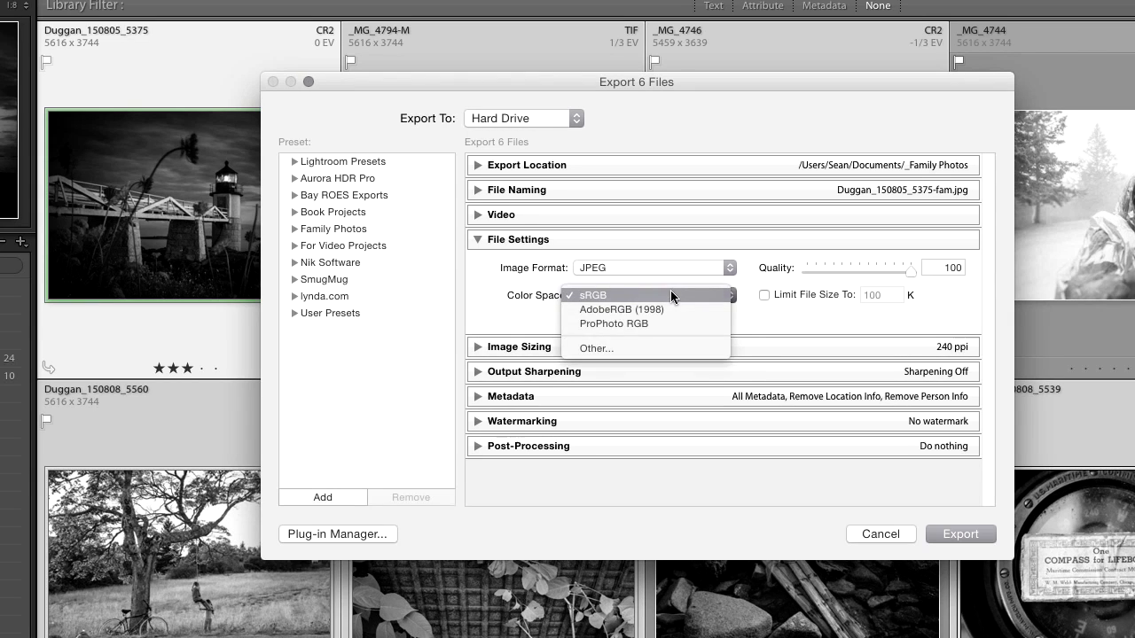
left_click(619, 293)
left_click_drag(907, 273, 883, 272)
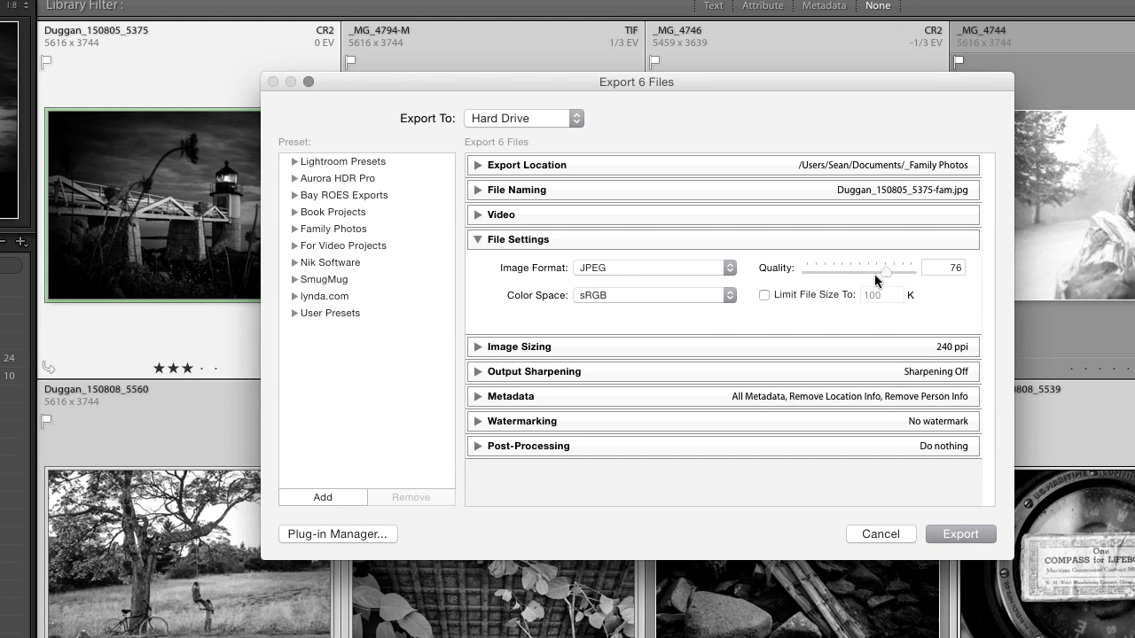
Set the JPEG quality to 75 and collapse the File Settings section.
left_click(952, 268)
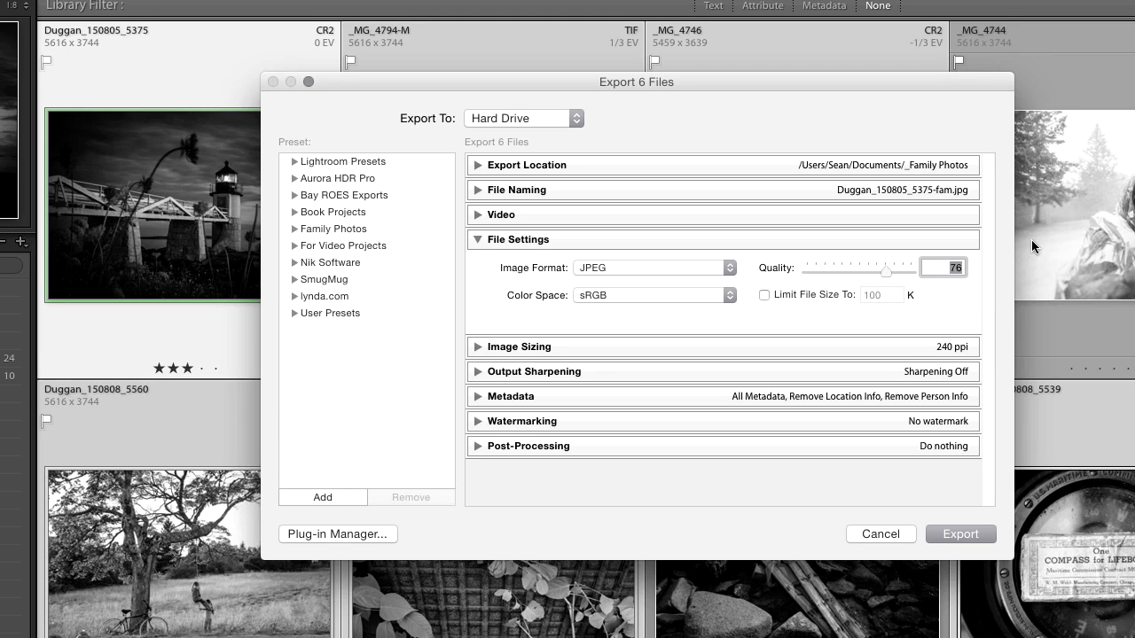
key("BackSpace")
type("75")
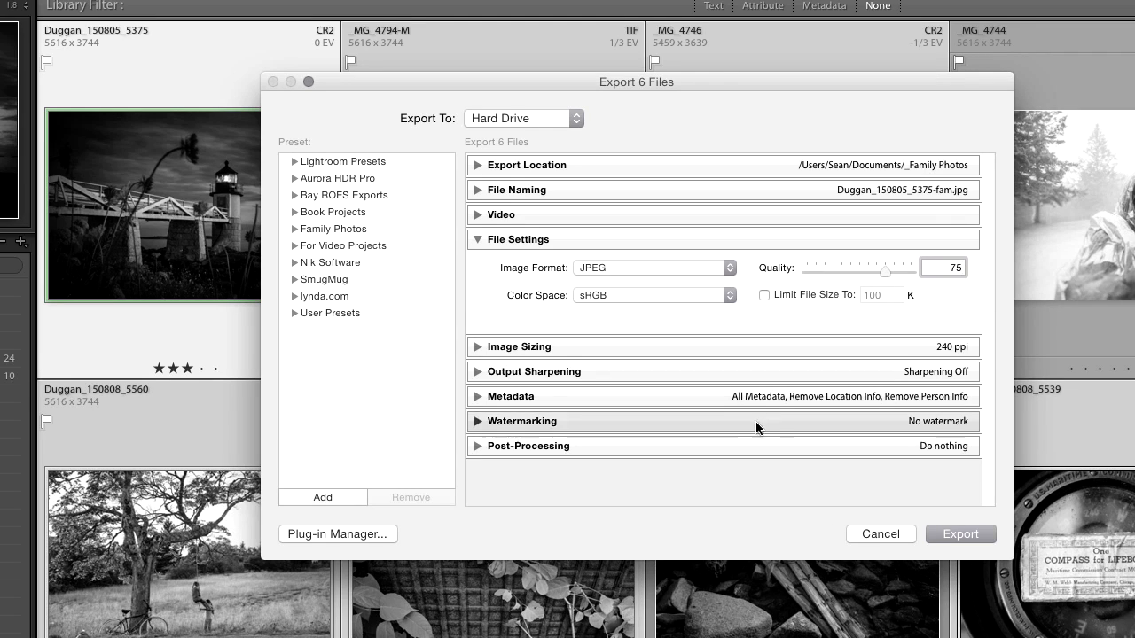
left_click(942, 304)
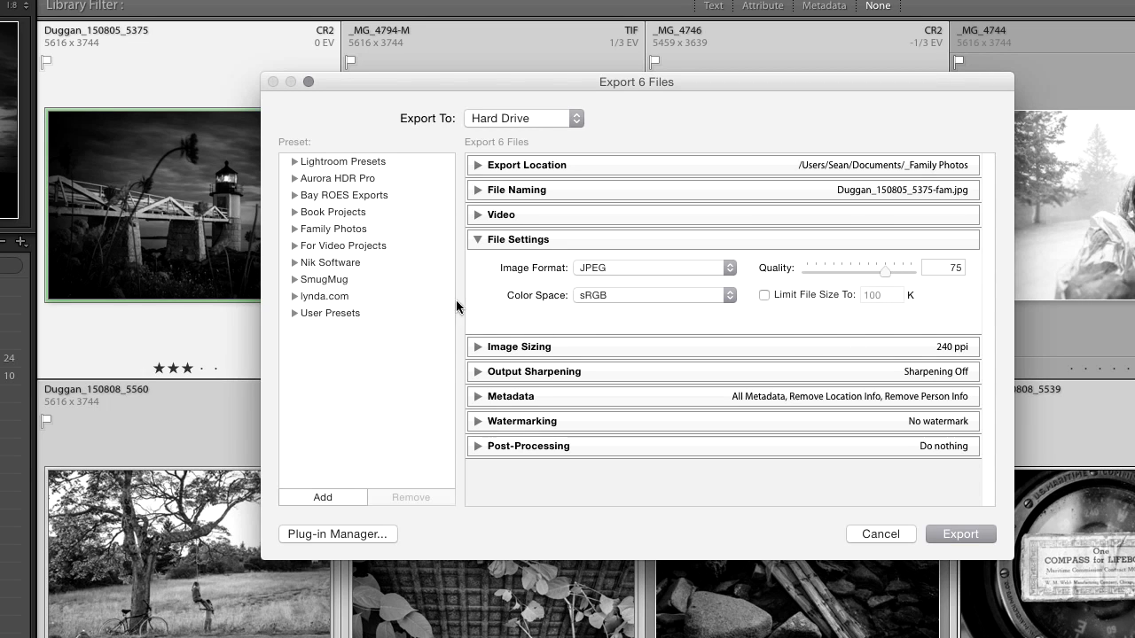
left_click(486, 254)
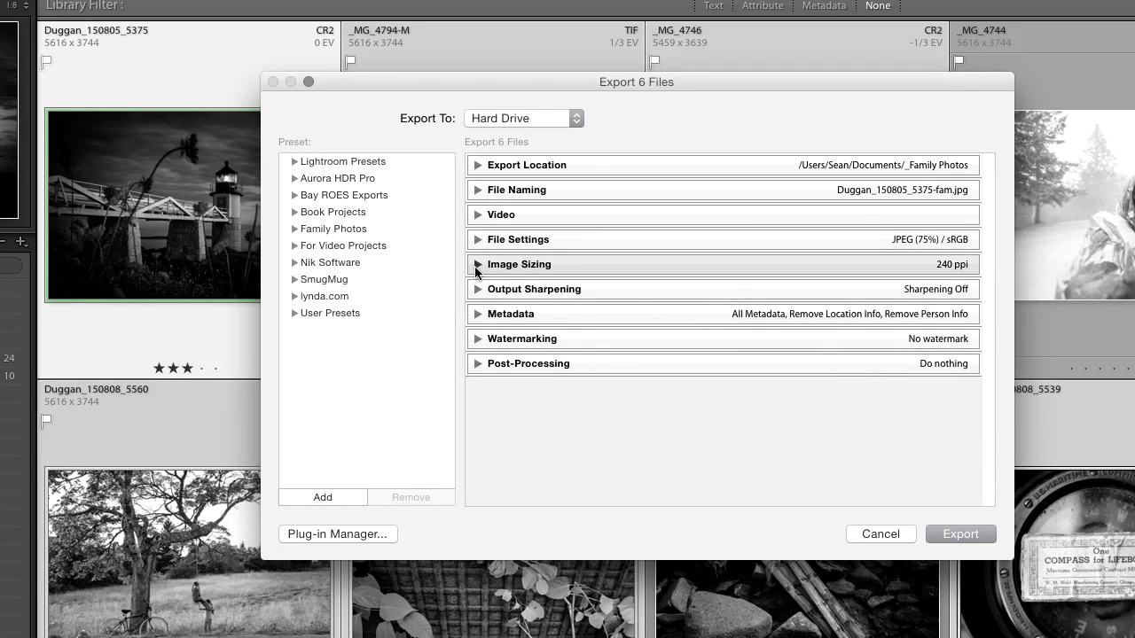
Enable Resize to Fit in Image Sizing and set it to Long Edge at 1,500 pixels.
left_click(477, 264)
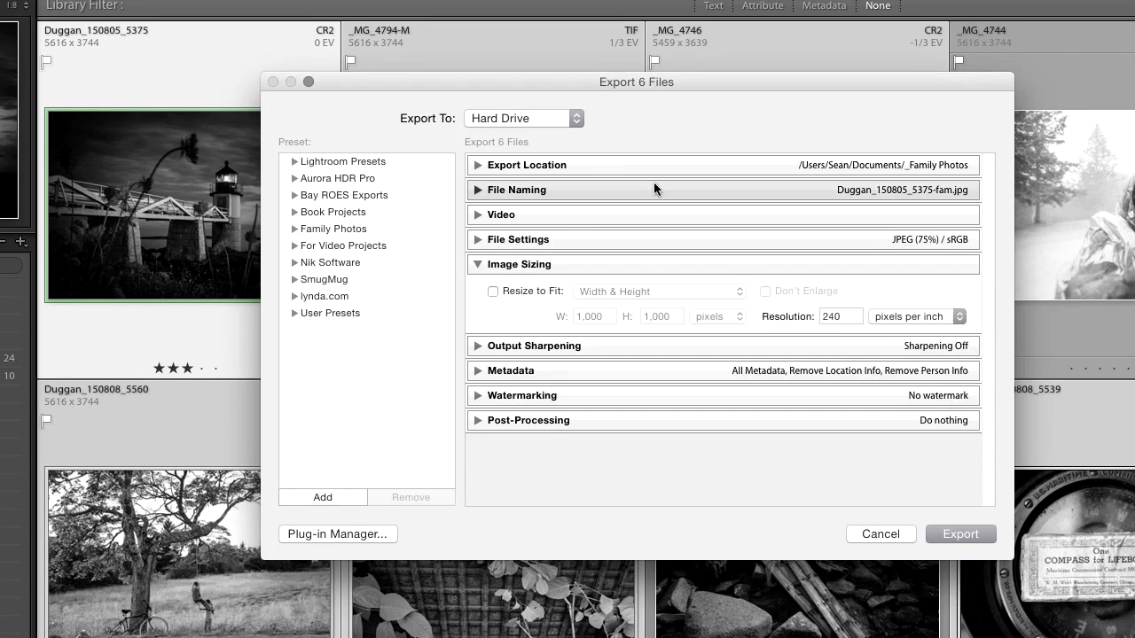
left_click(503, 293)
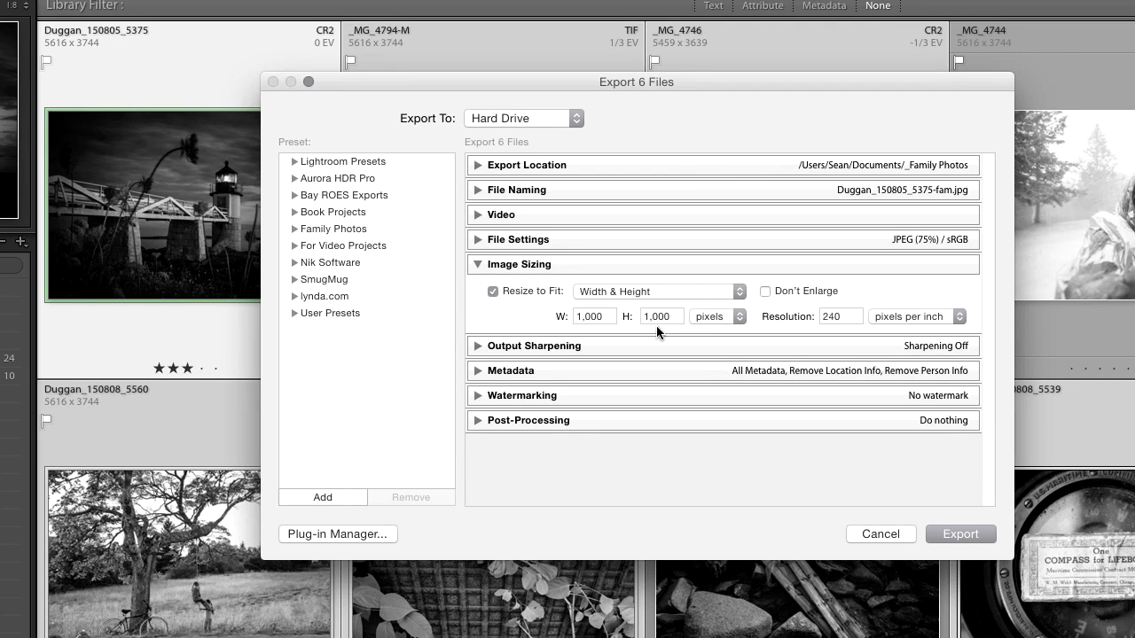
left_click(737, 317)
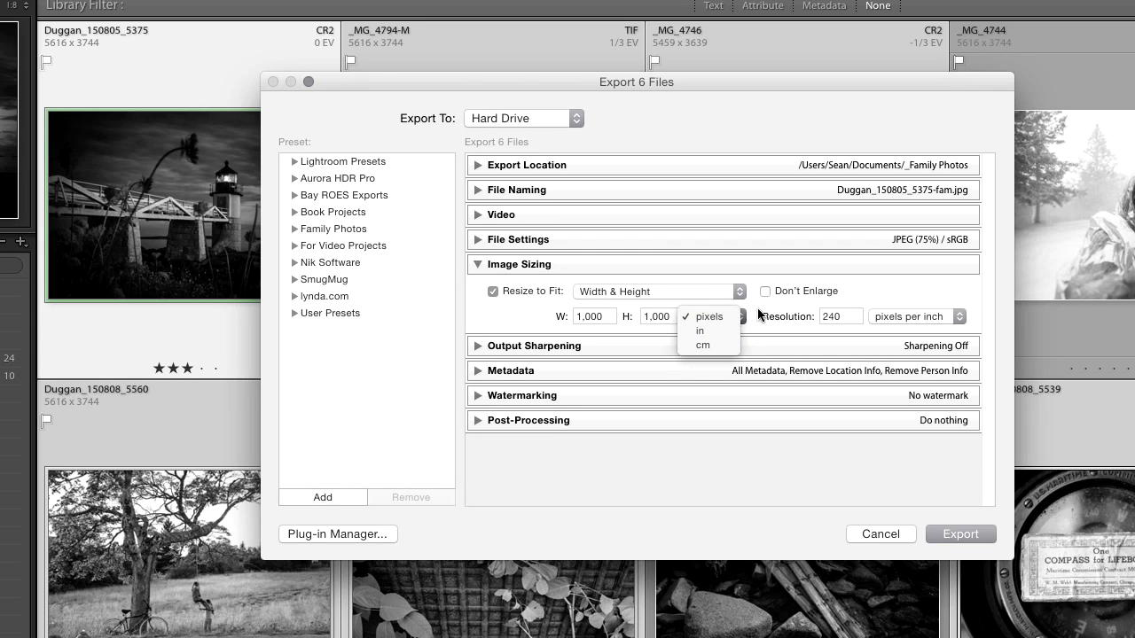
left_click(752, 329)
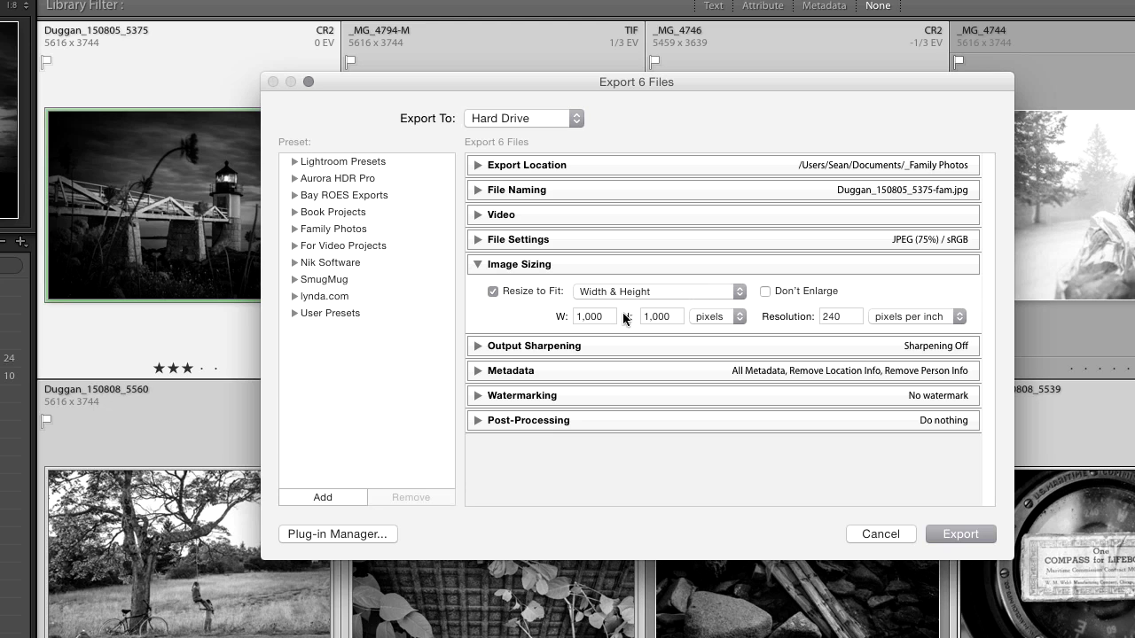
left_click(681, 288)
left_click(651, 379)
left_click(670, 315)
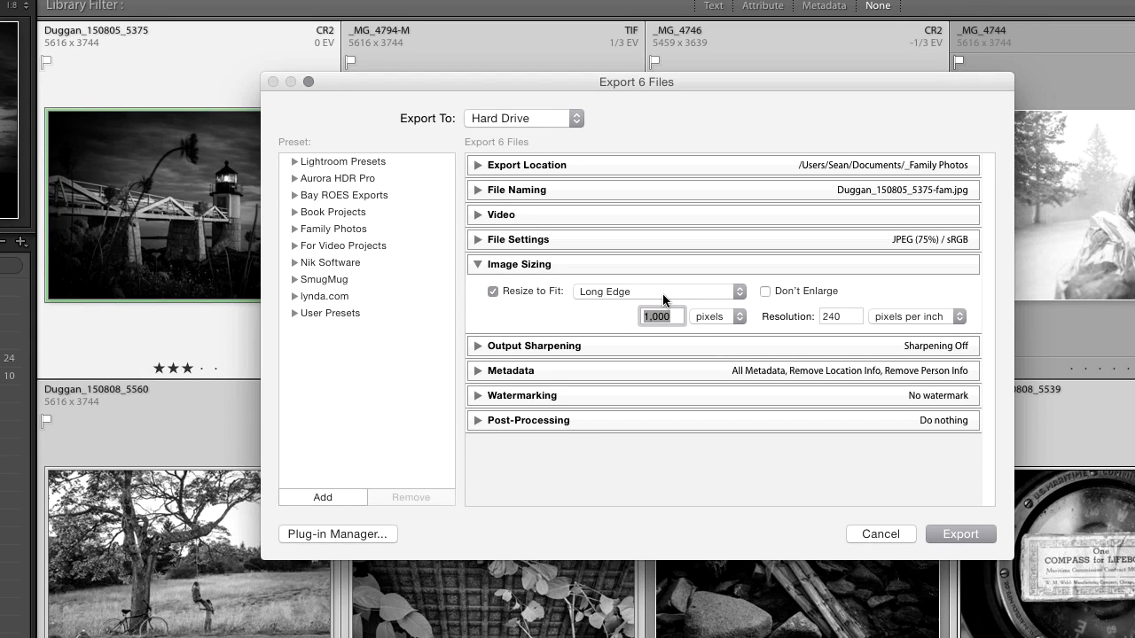
type("1500")
Set the resolution to 72 pixels per inch, turn Resize to Fit off, and collapse Image Sizing.
left_click(830, 314)
type("72")
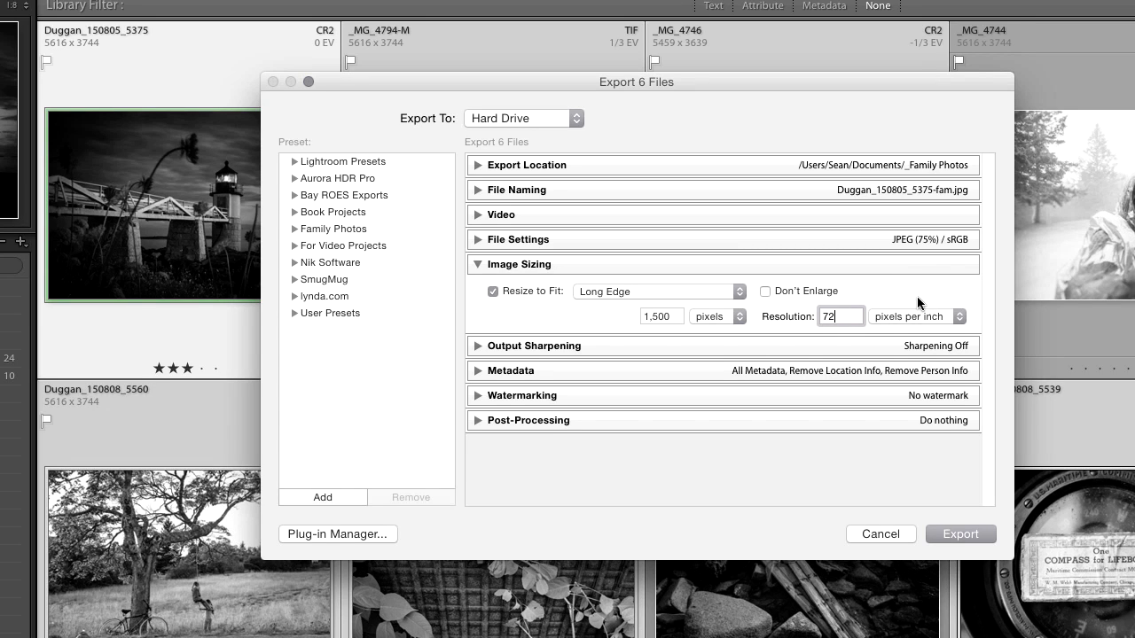
left_click(493, 292)
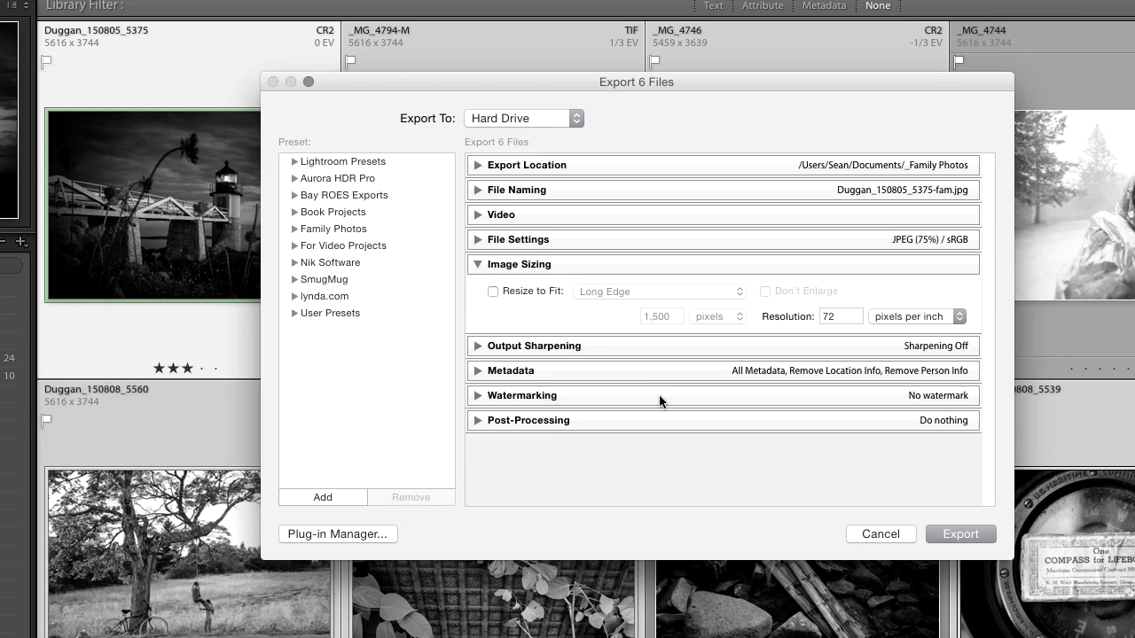
left_click(476, 263)
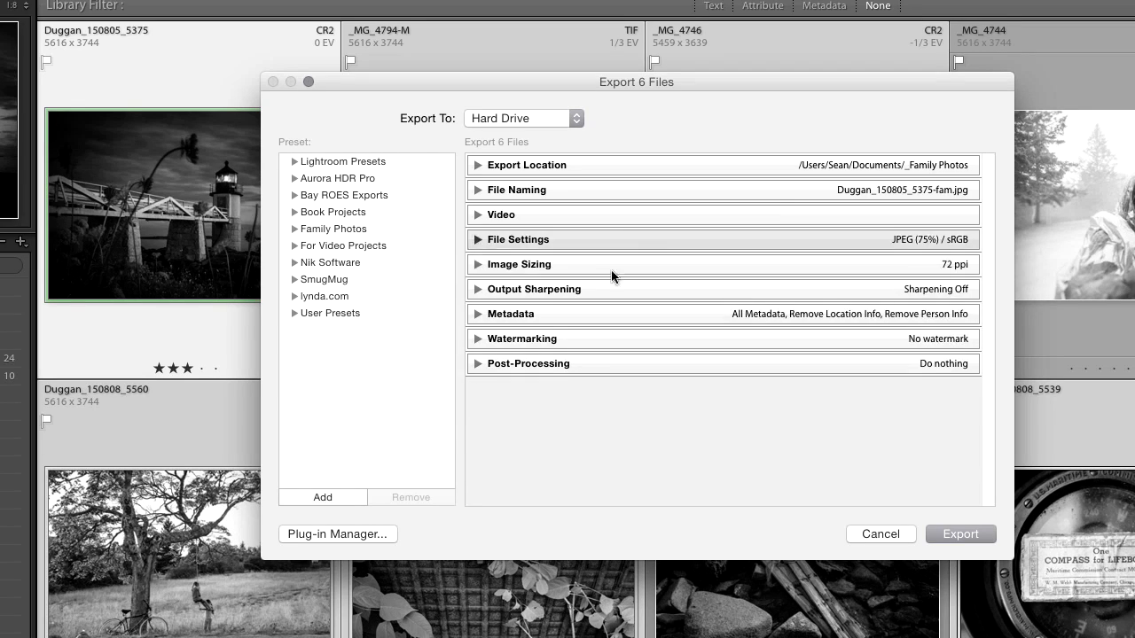
Enable output sharpening for Glossy Paper with a Low amount.
left_click(478, 289)
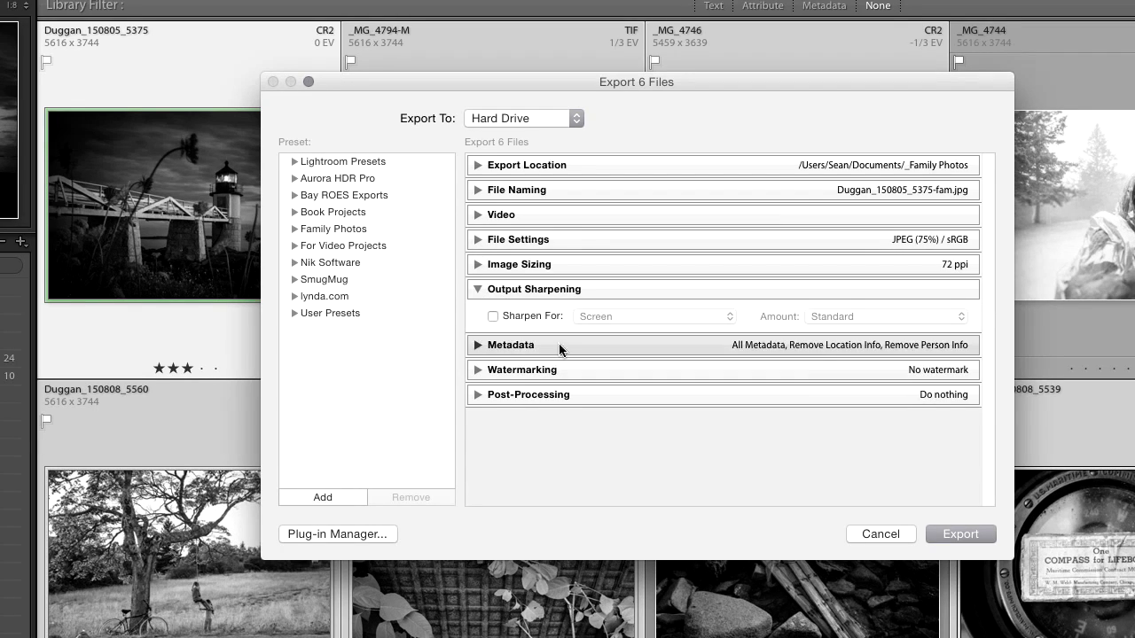
left_click(493, 316)
left_click(648, 319)
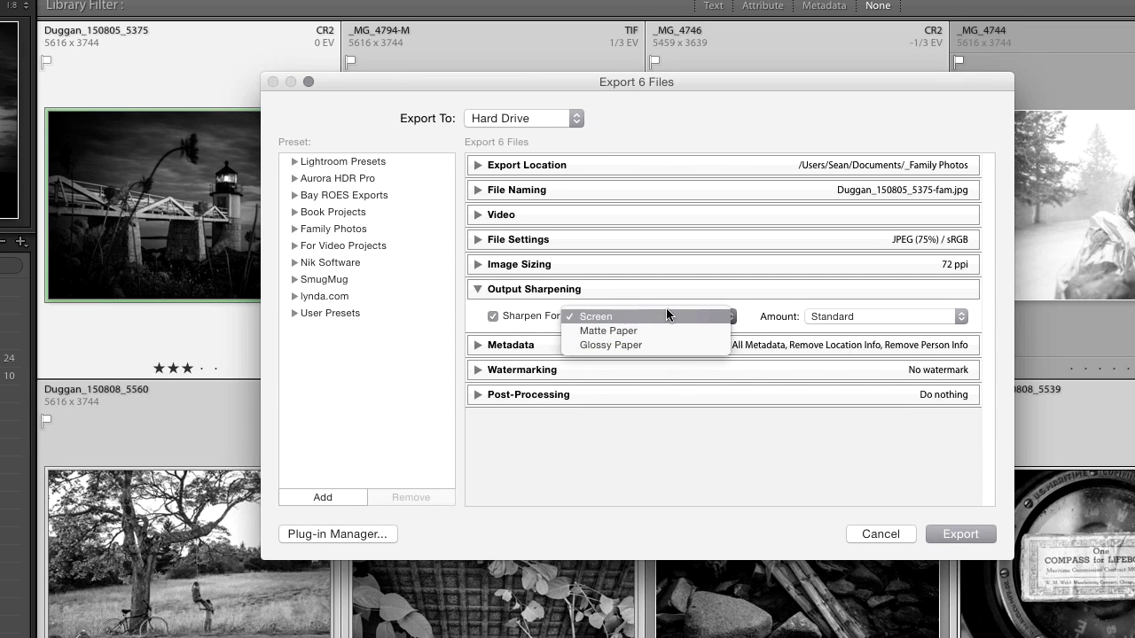
left_click(647, 331)
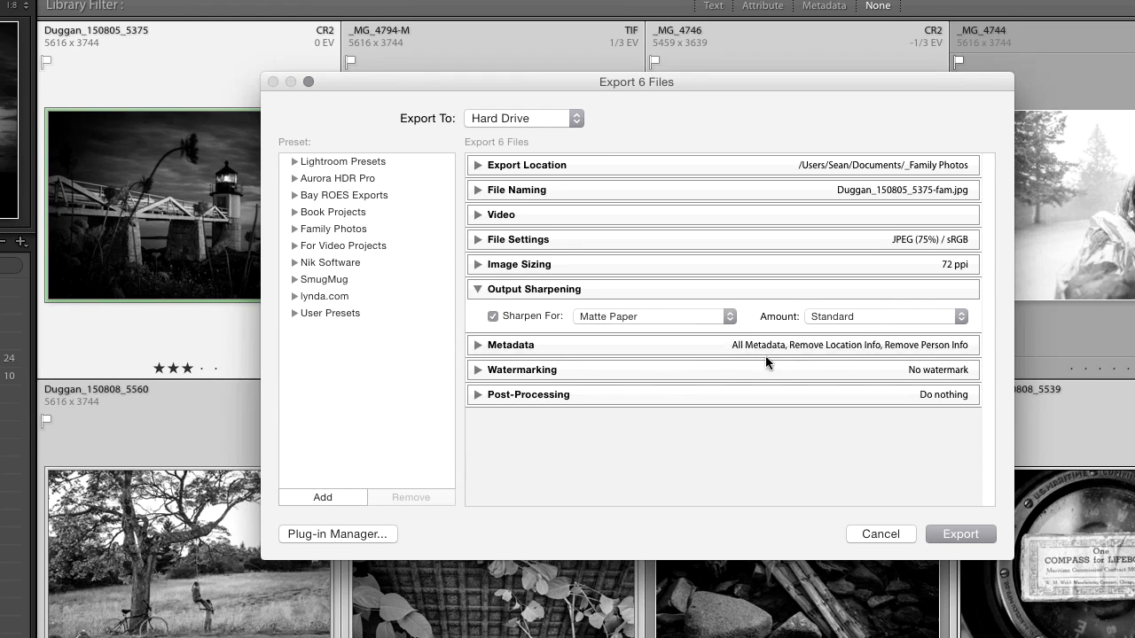
left_click(867, 316)
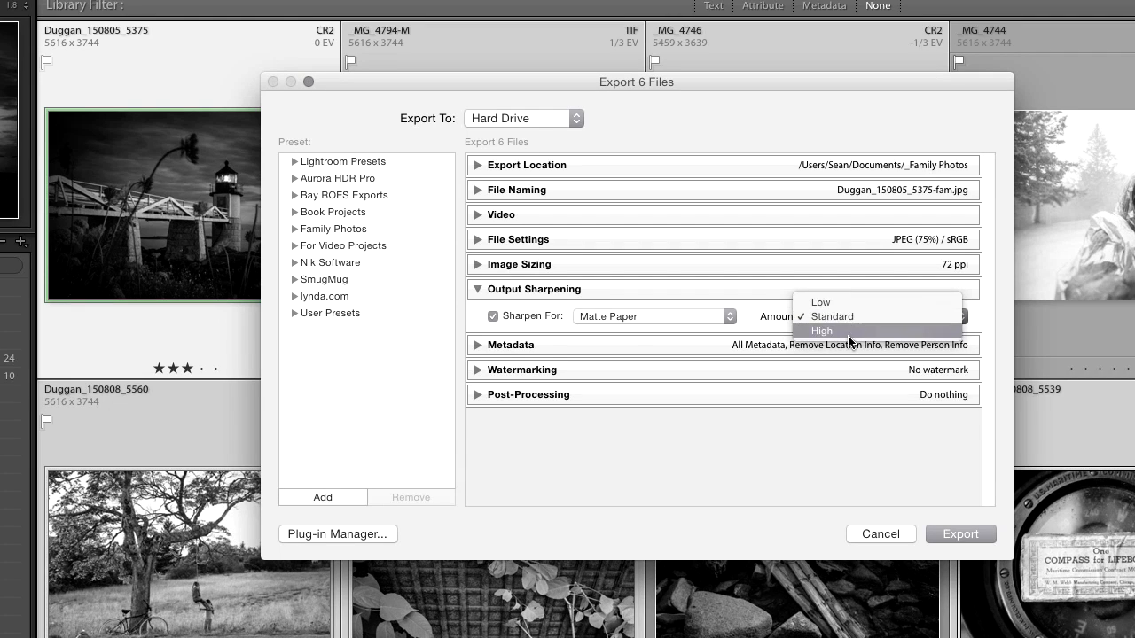
left_click(514, 332)
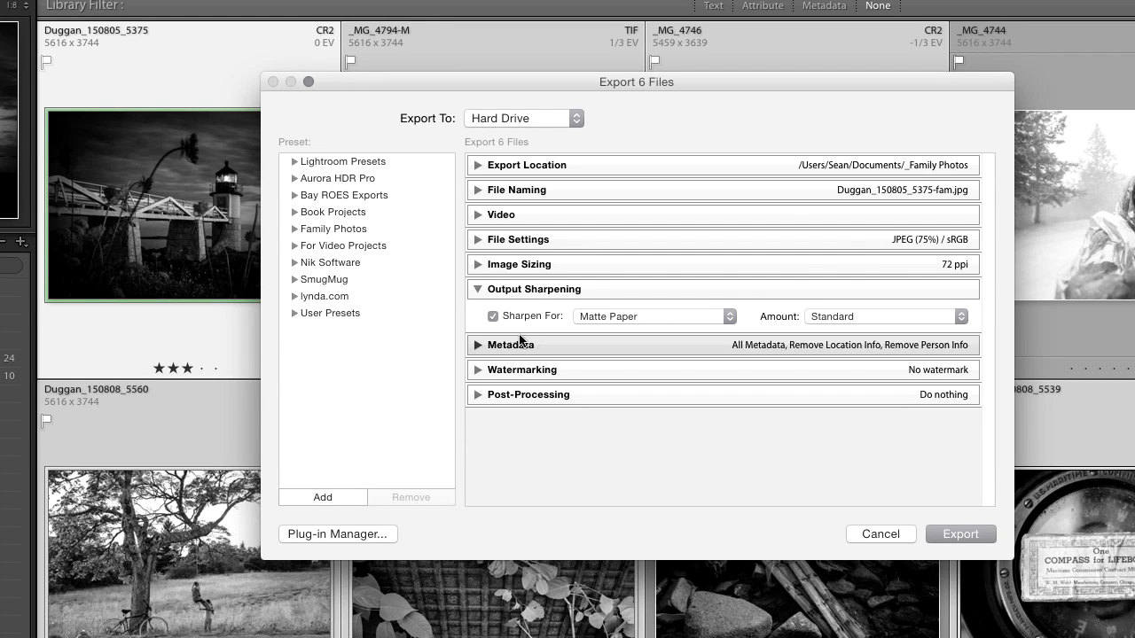
left_click(664, 312)
left_click(665, 327)
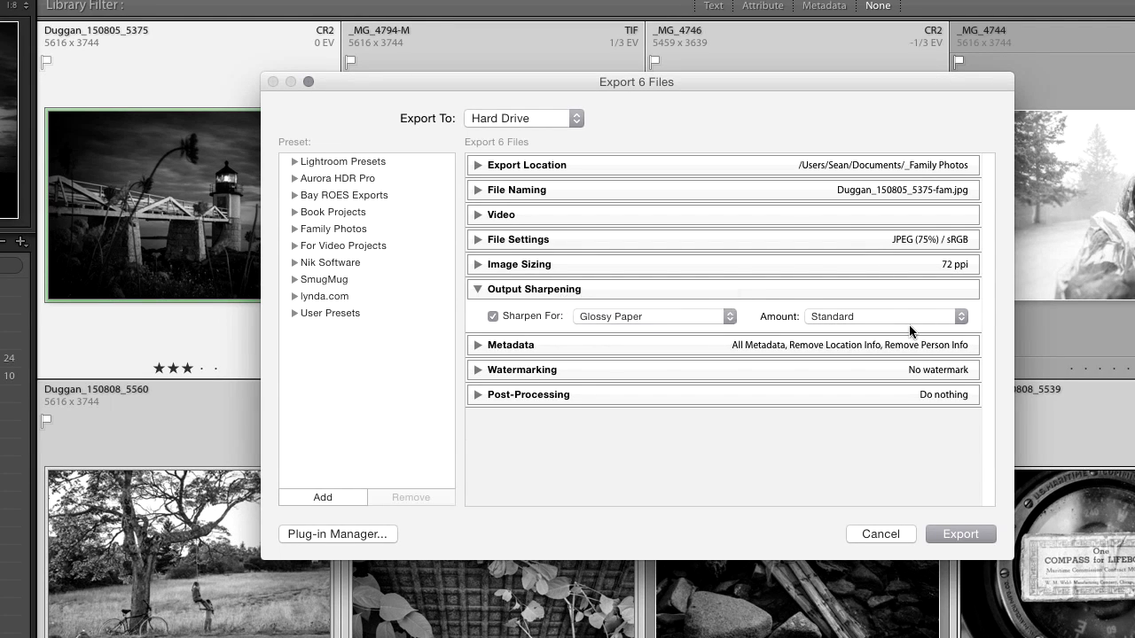
left_click(912, 321)
left_click(899, 306)
left_click(478, 291)
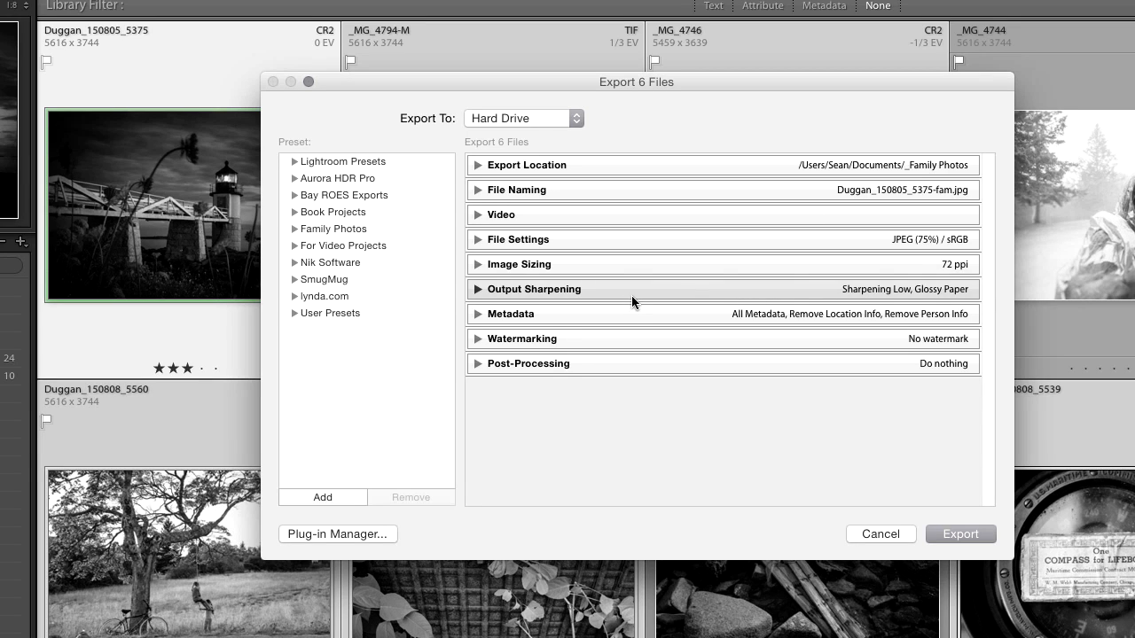
Review the Metadata include options.
left_click(483, 317)
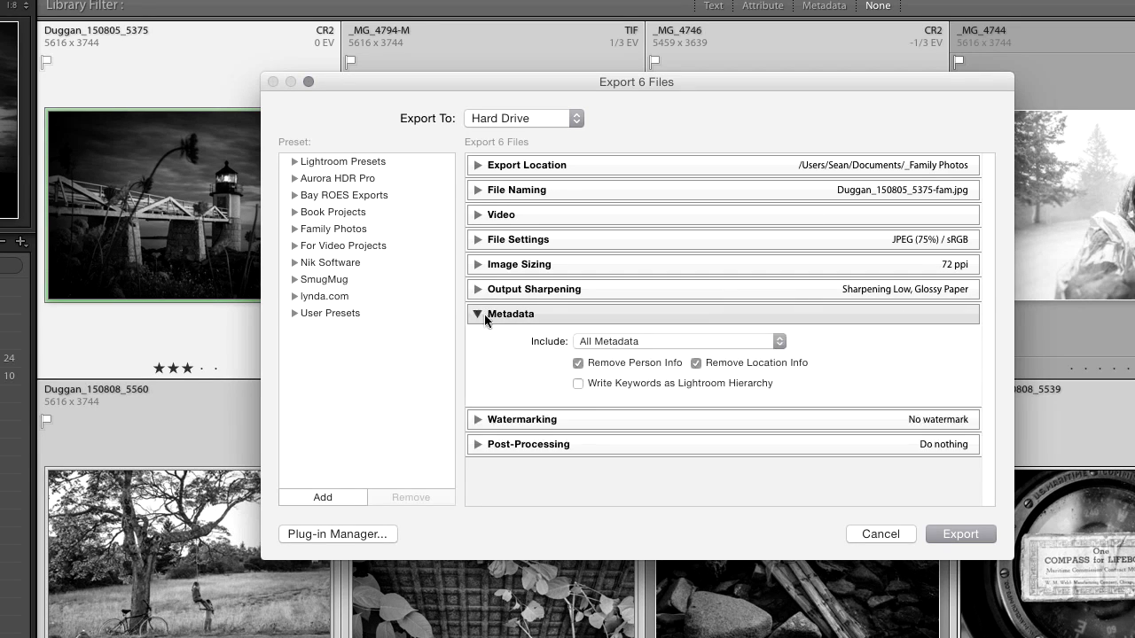
left_click(714, 345)
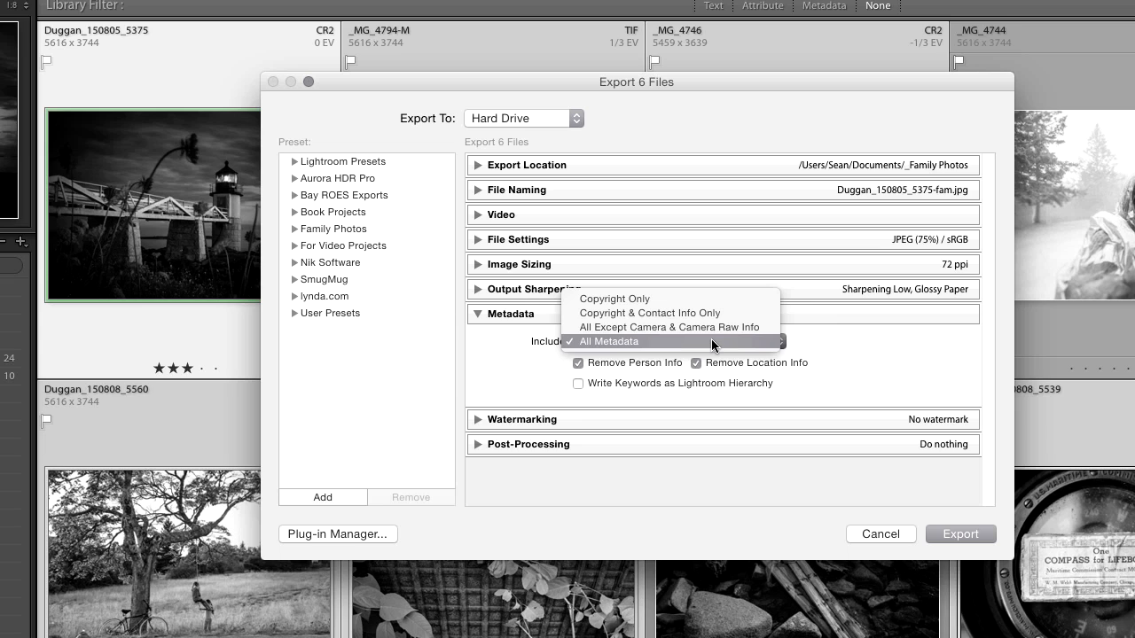
left_click(741, 301)
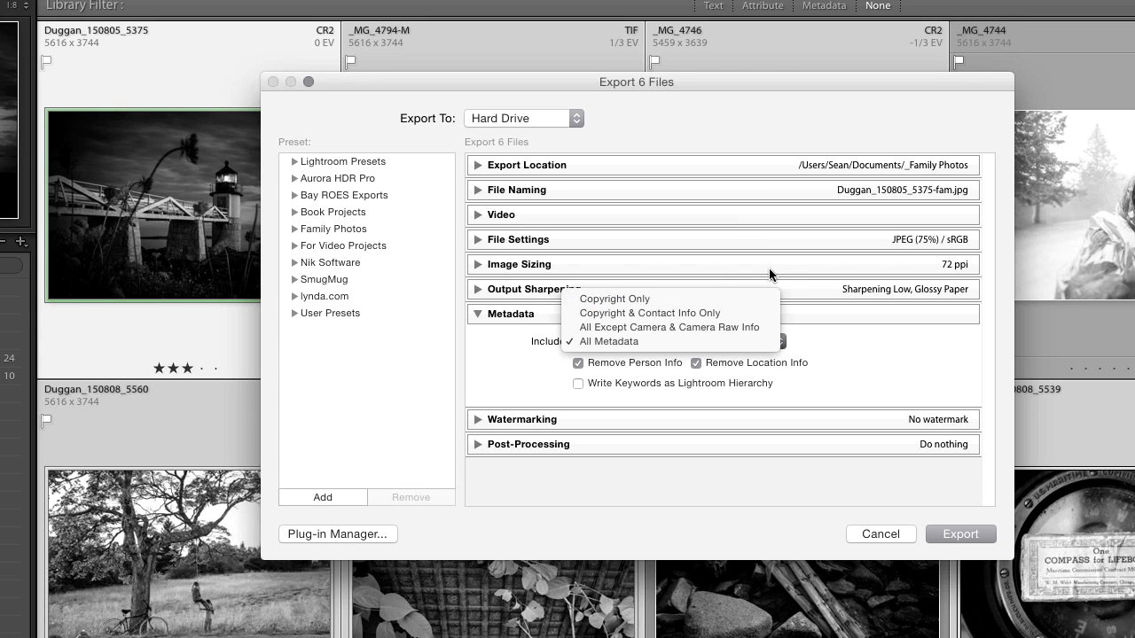
left_click(885, 367)
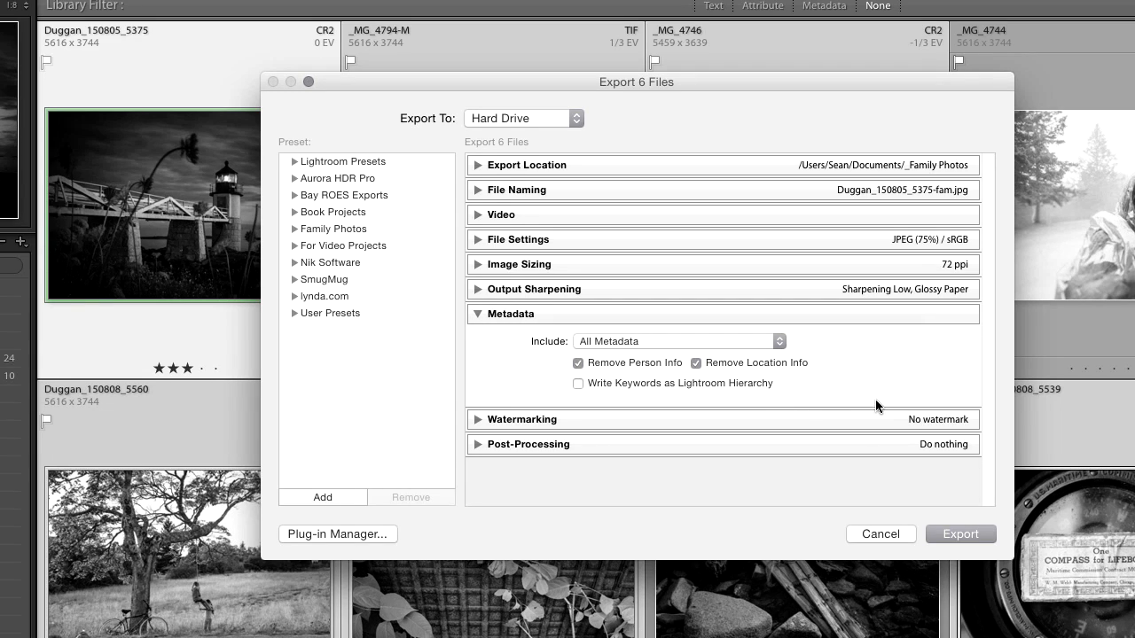
left_click(483, 315)
Enable watermarking using the Proportional_LowerLeft-7-40op watermark.
left_click(479, 339)
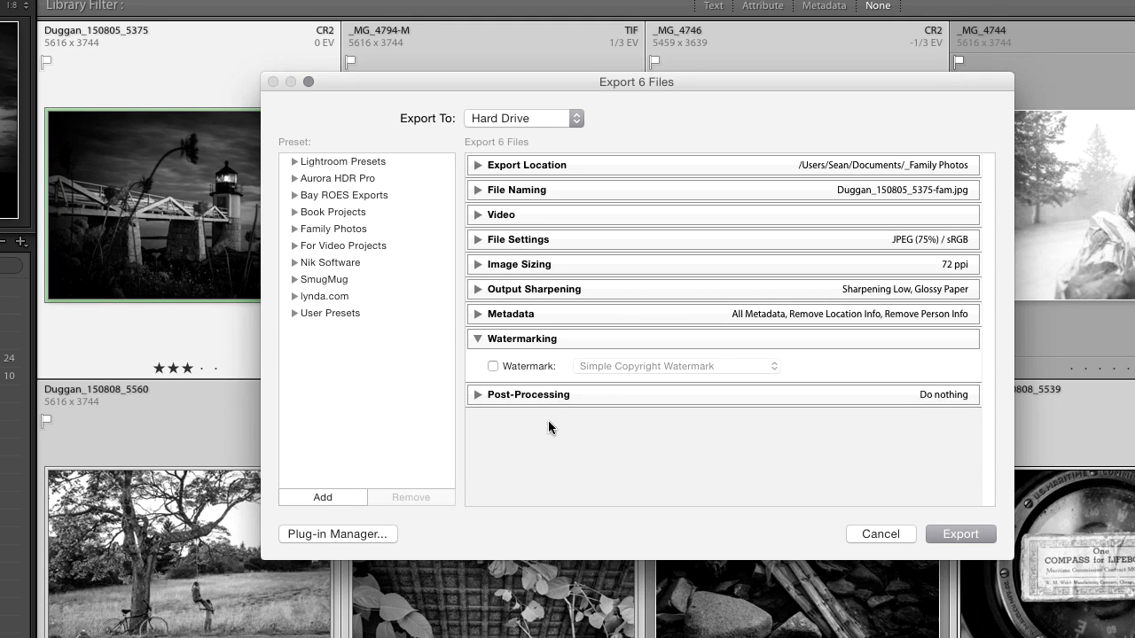
left_click(493, 368)
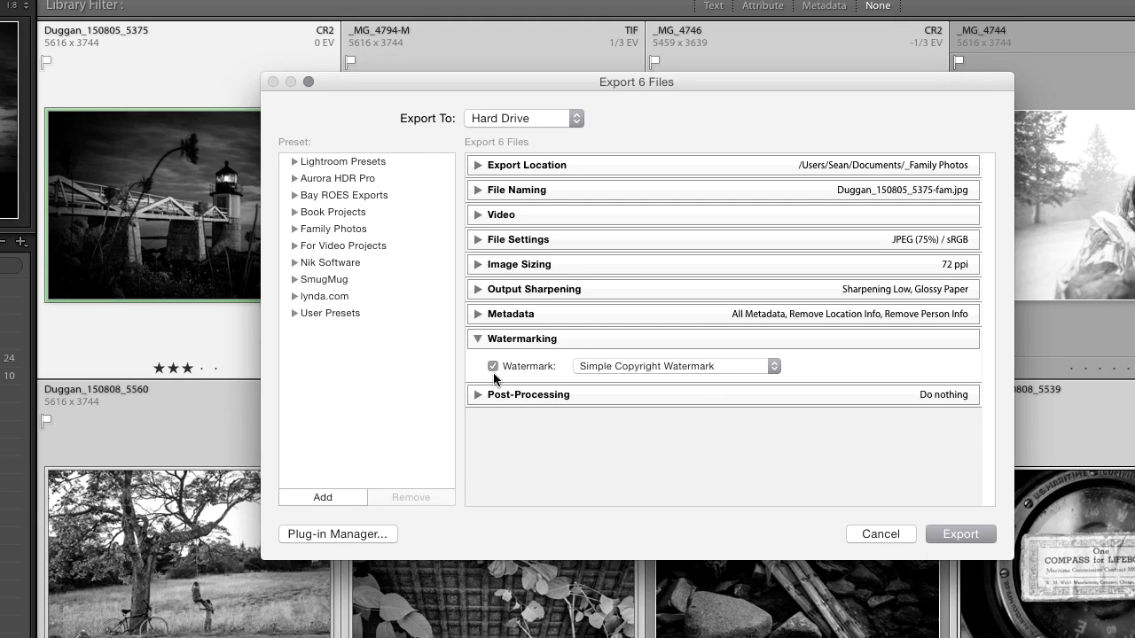
left_click(746, 365)
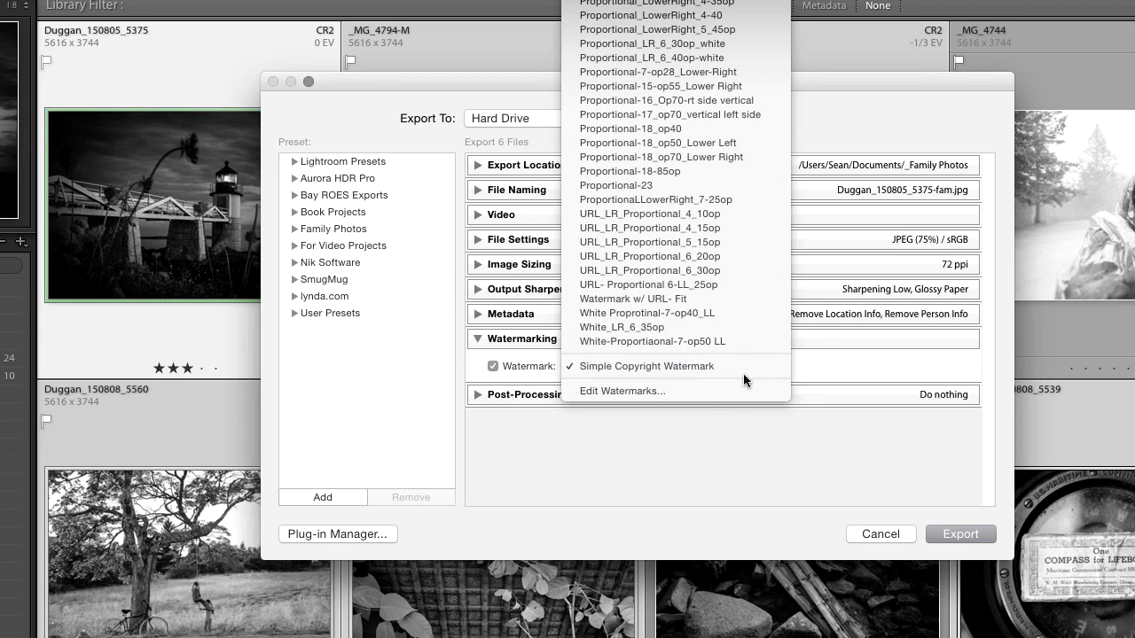
scroll(750, 4, "up", 3)
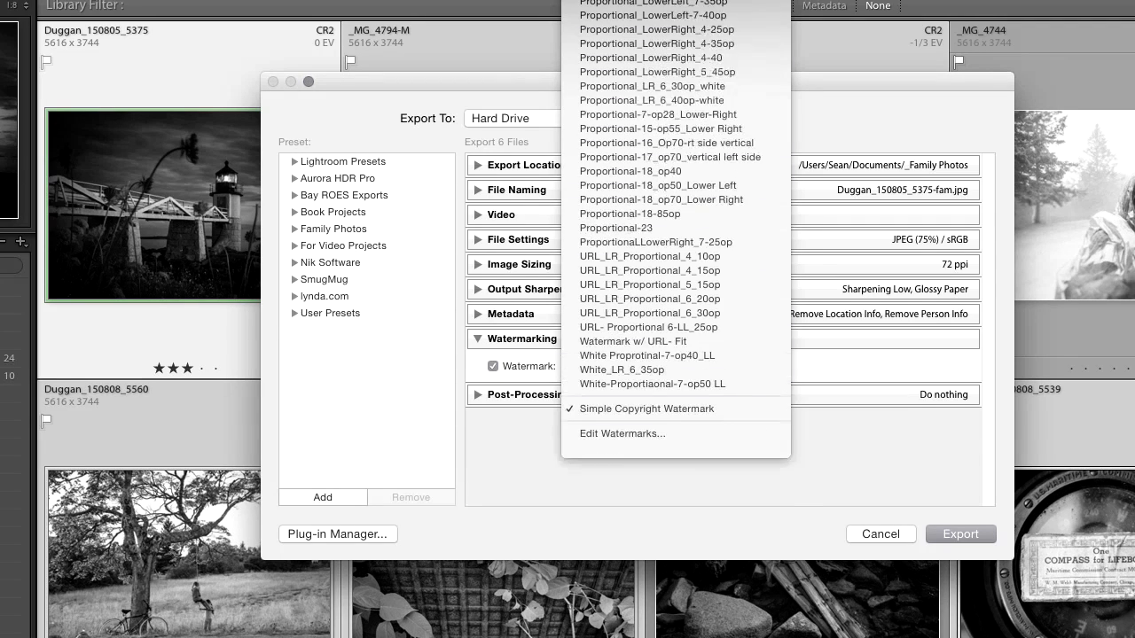
scroll(750, 4, "up", 5)
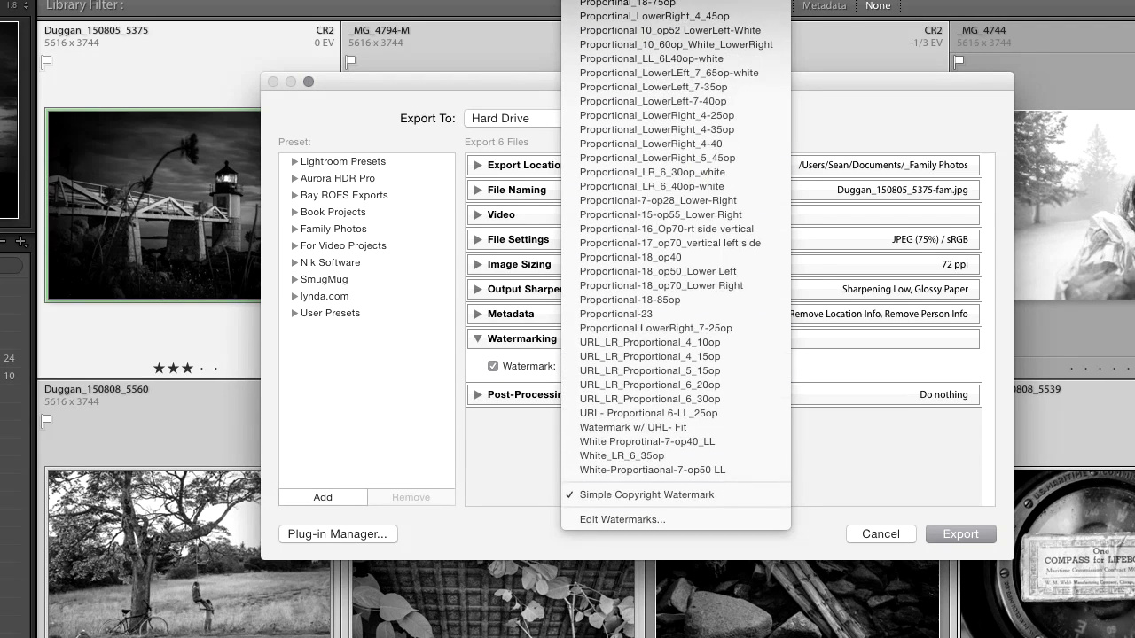
left_click(713, 102)
left_click(737, 364)
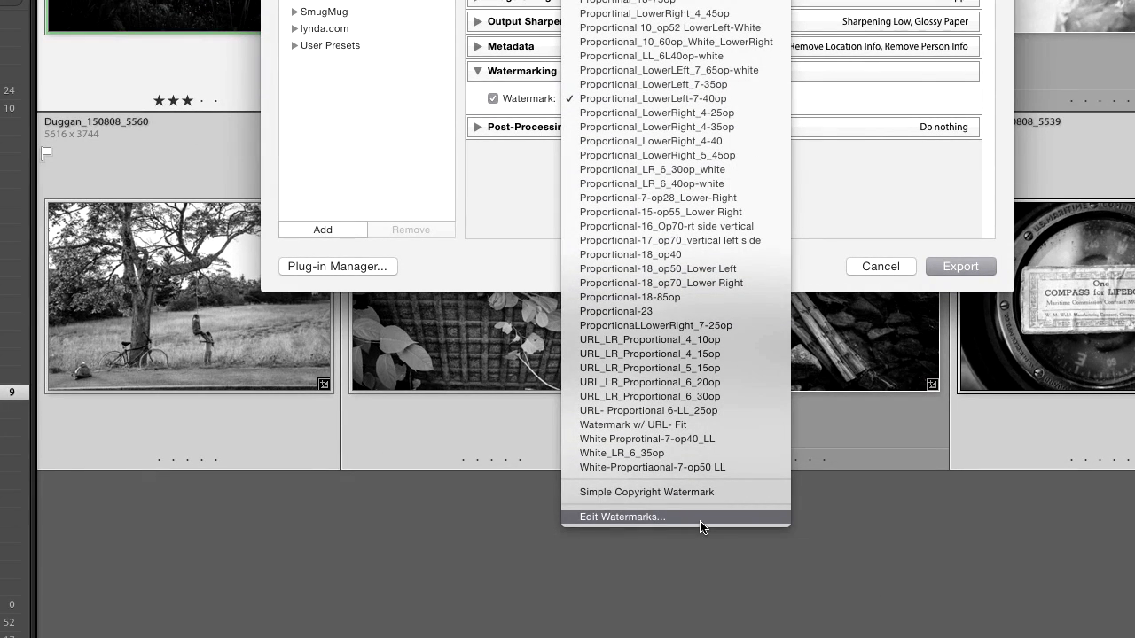
left_click(704, 514)
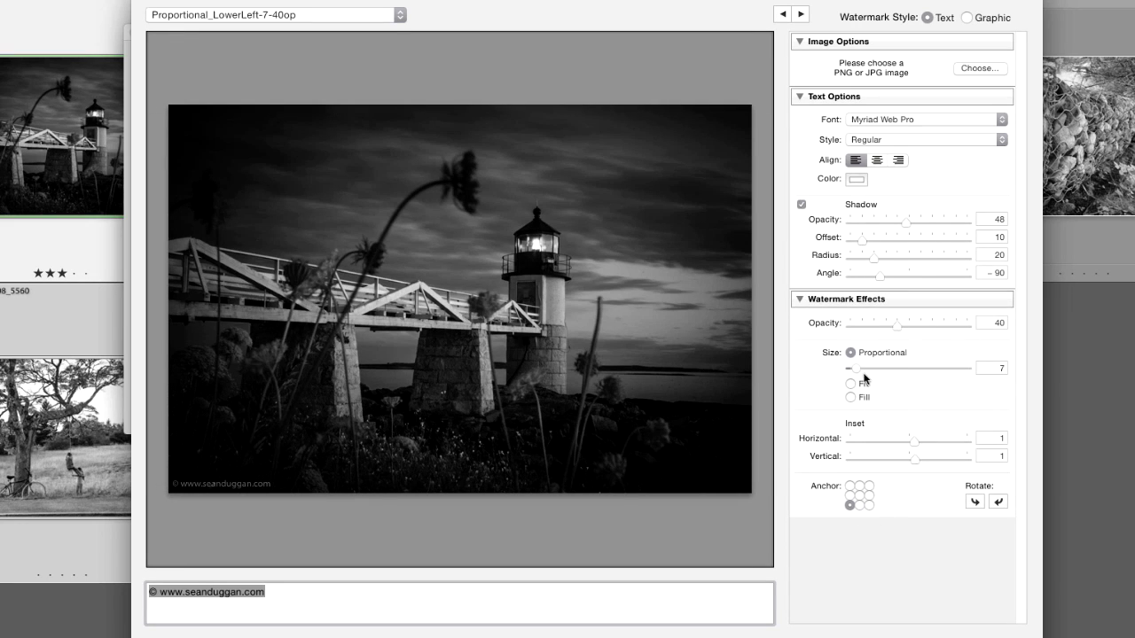
left_click_drag(858, 372, 858, 372)
left_click(222, 592)
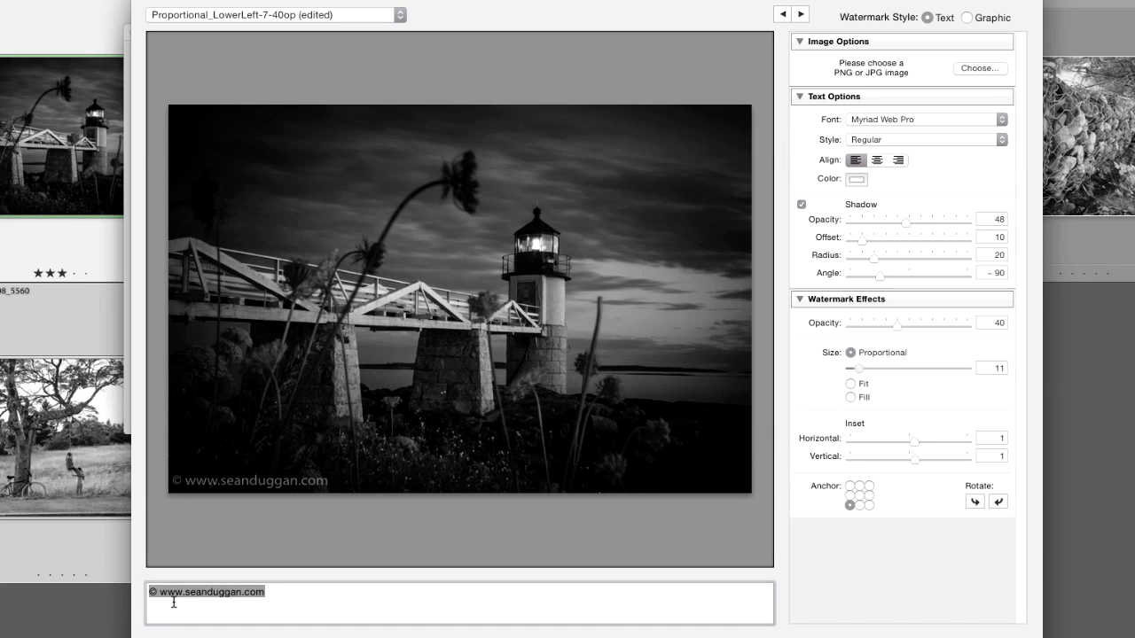
left_click(186, 597)
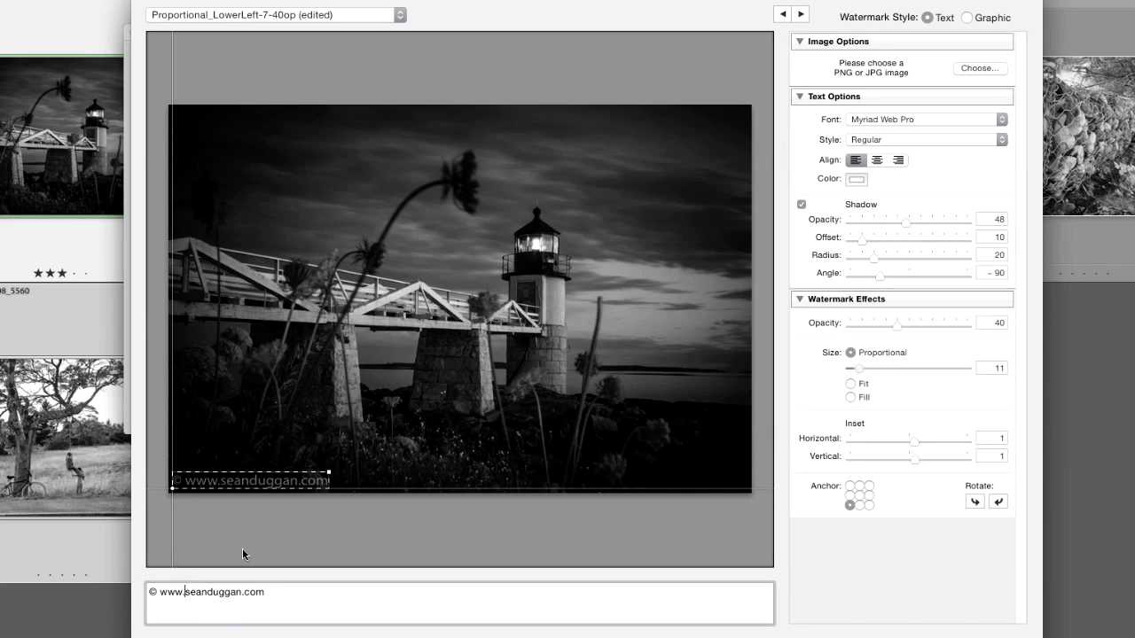
key("BackSpace")
key("BackSpace")
key("BackSpace")
key("BackSpace")
key("BackSpace")
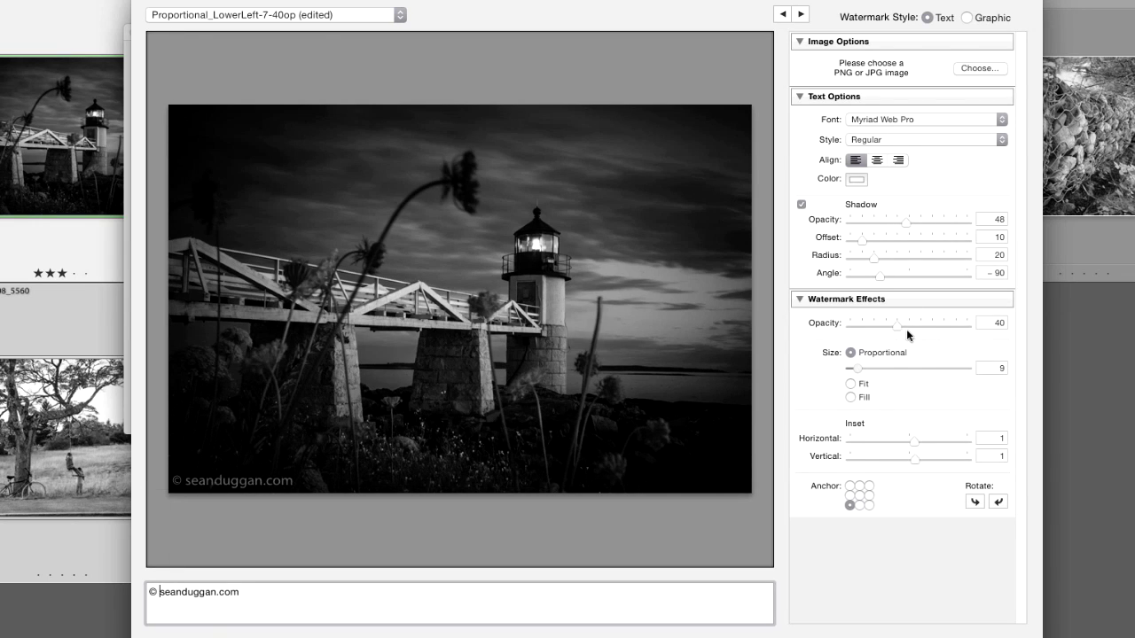
Lower the watermark opacity to 31 and the proportional size to 5.
left_click_drag(906, 329, 881, 330)
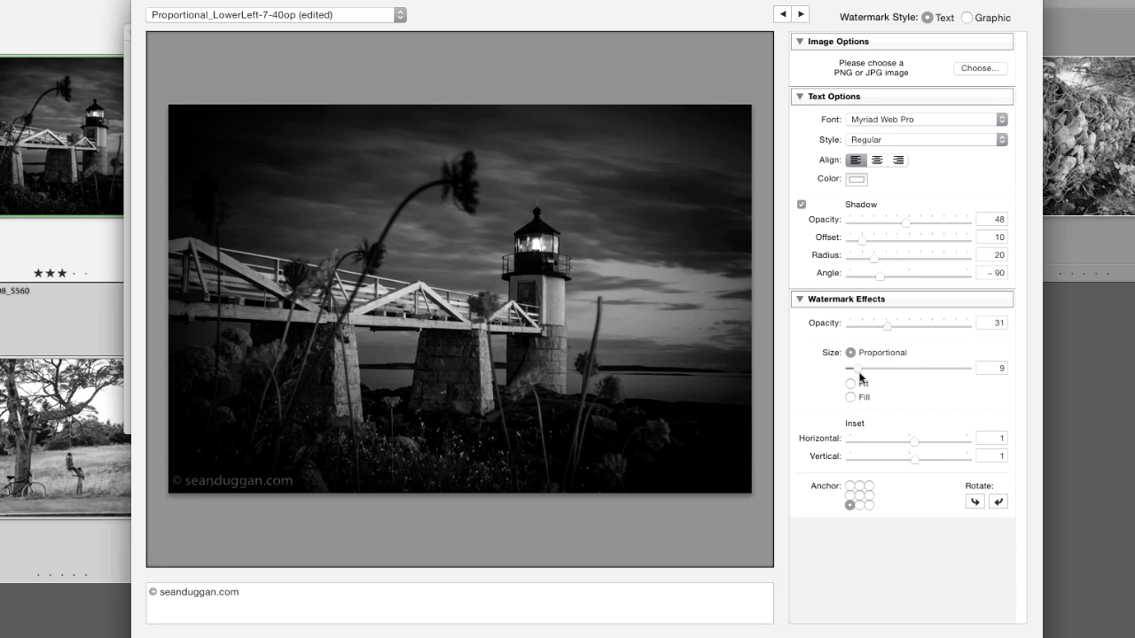
left_click_drag(857, 374, 855, 373)
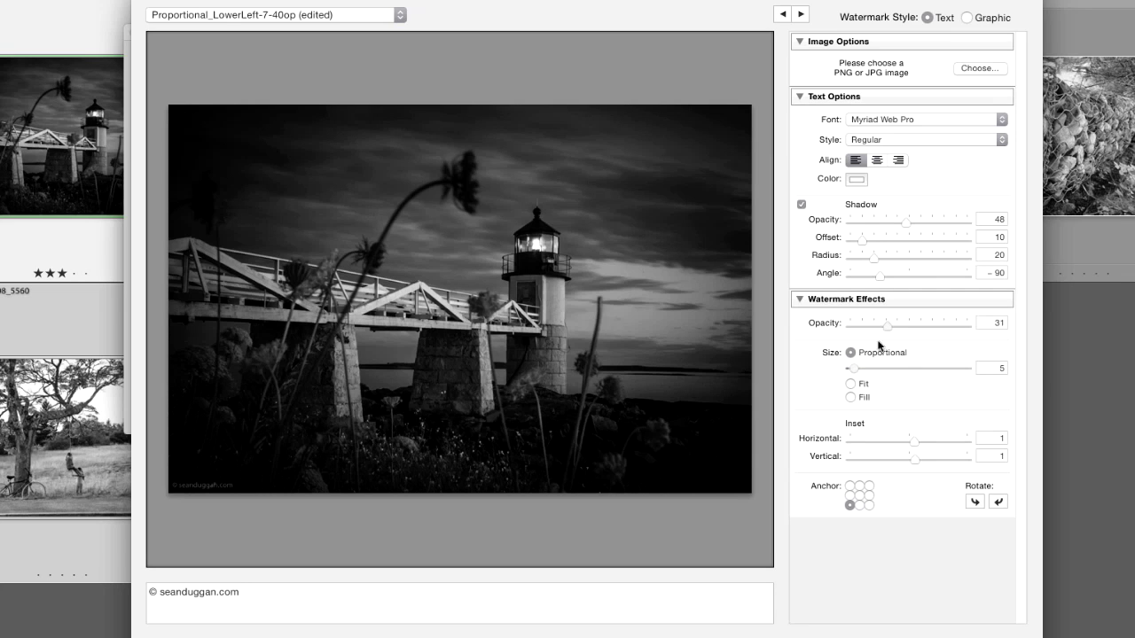
Anchor the watermark to the lower-right corner and set its proportional size to 5.
left_click(870, 505)
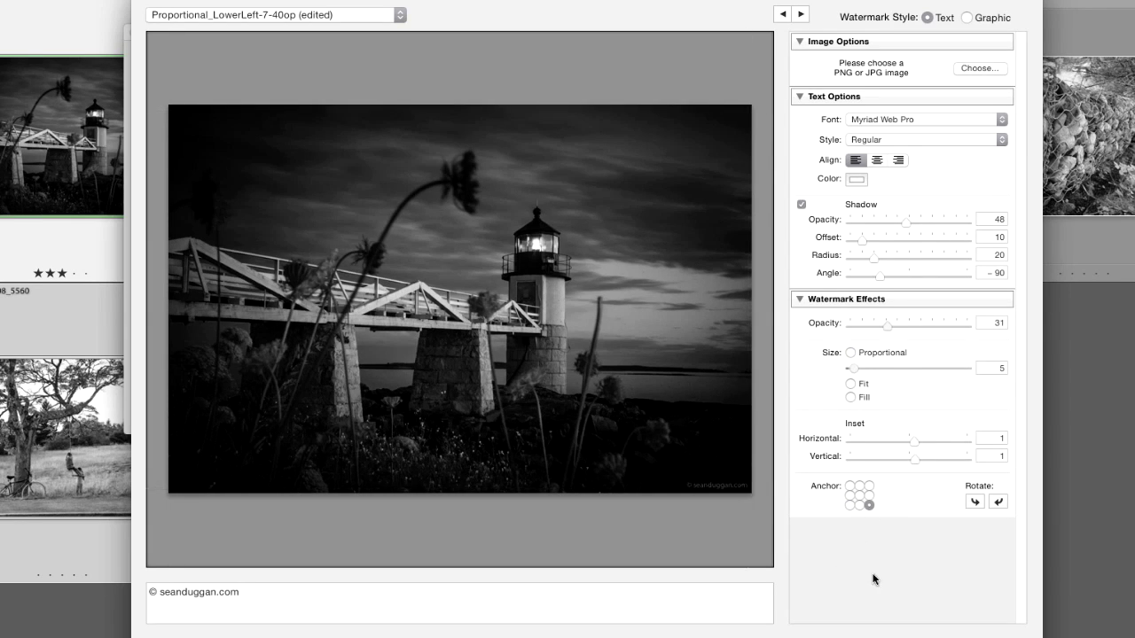
left_click(872, 506)
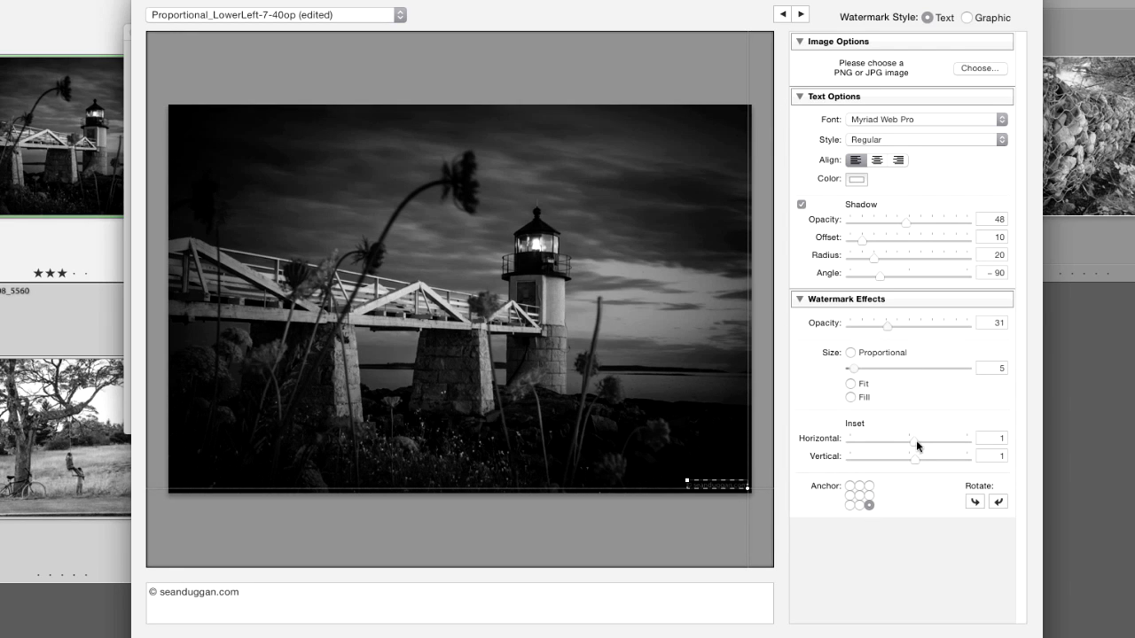
mouse_move(916, 442)
left_mouse_down()
mouse_move(933, 444)
mouse_move(910, 443)
mouse_move(914, 460)
left_mouse_up()
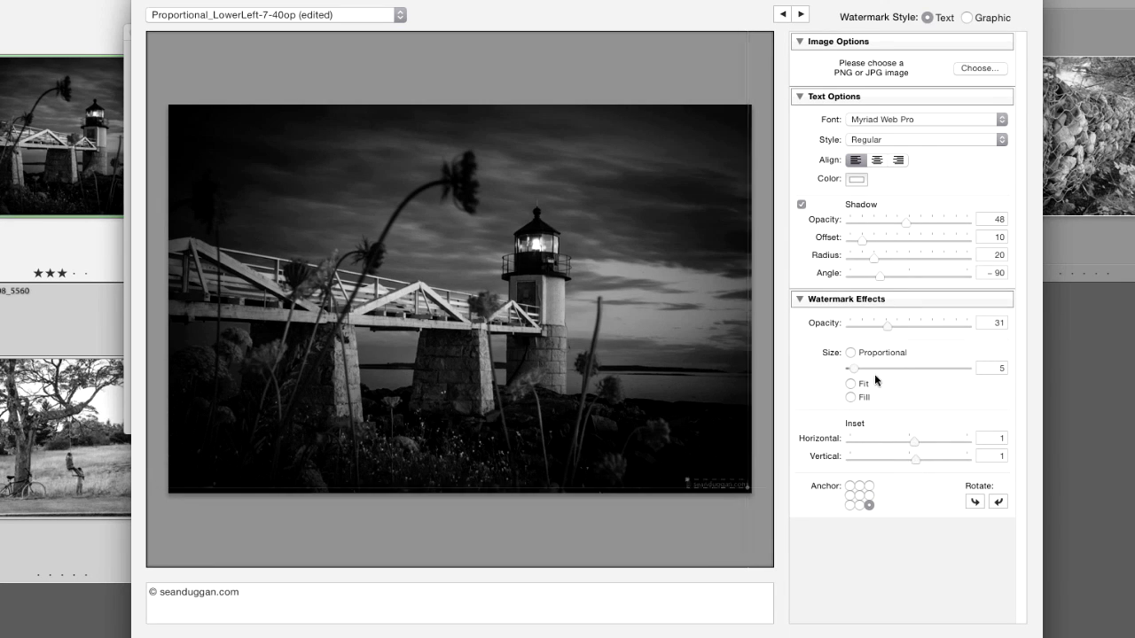
left_click_drag(853, 373, 856, 373)
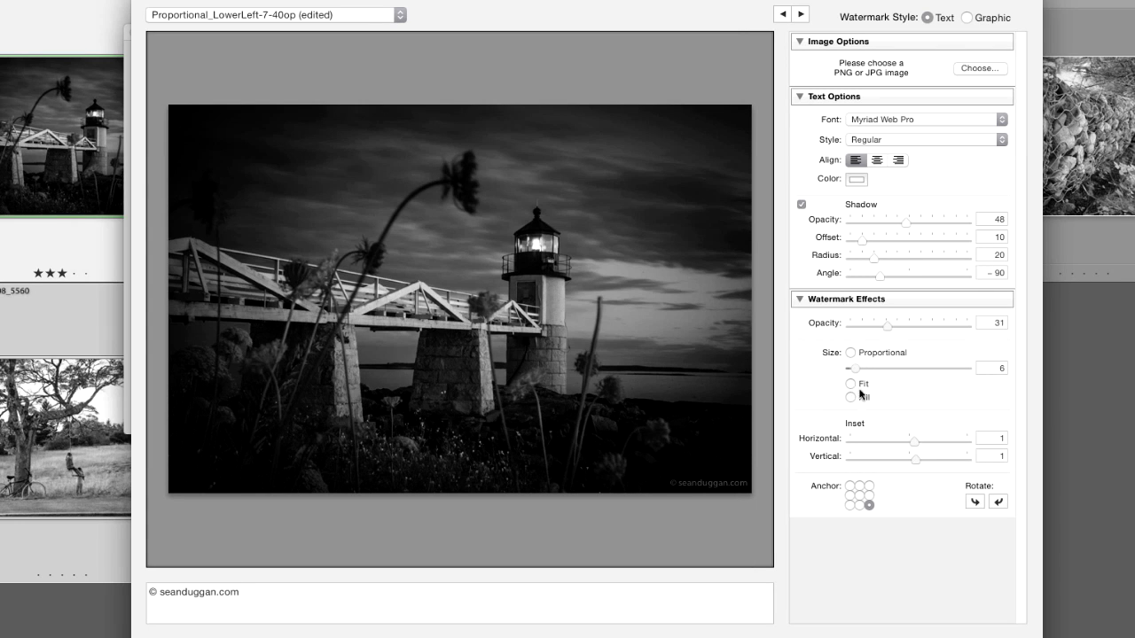
left_click(1000, 367)
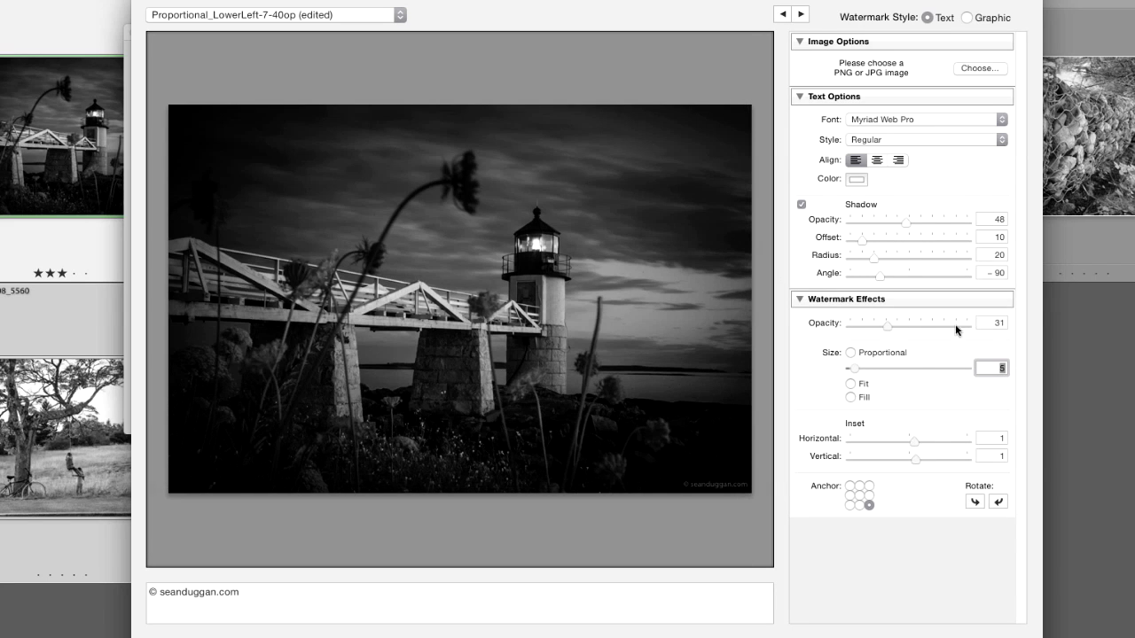
Set the watermark opacity to 35.
left_click(887, 325)
left_click(989, 324)
type("35")
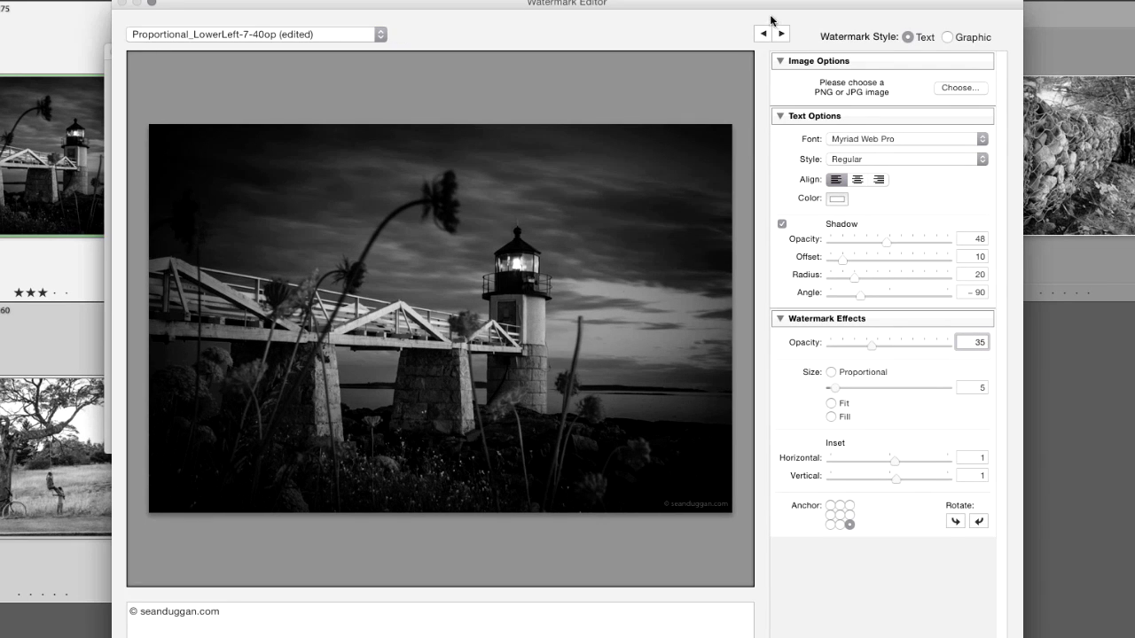
Step through the selected photos to preview the watermark on each one.
left_click(782, 34)
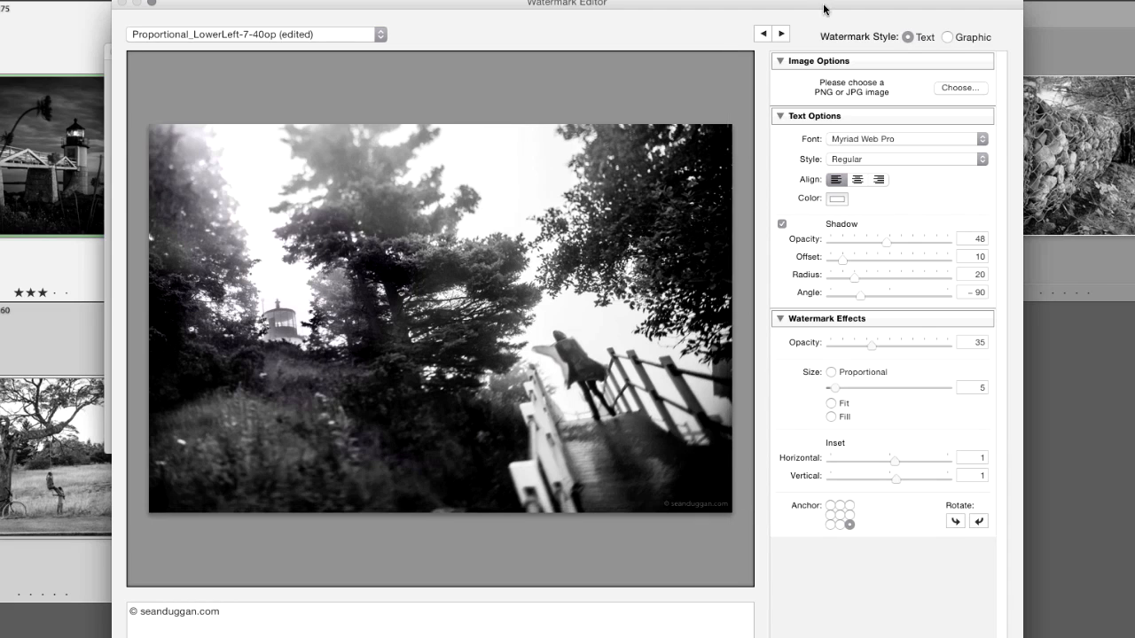
left_click(782, 34)
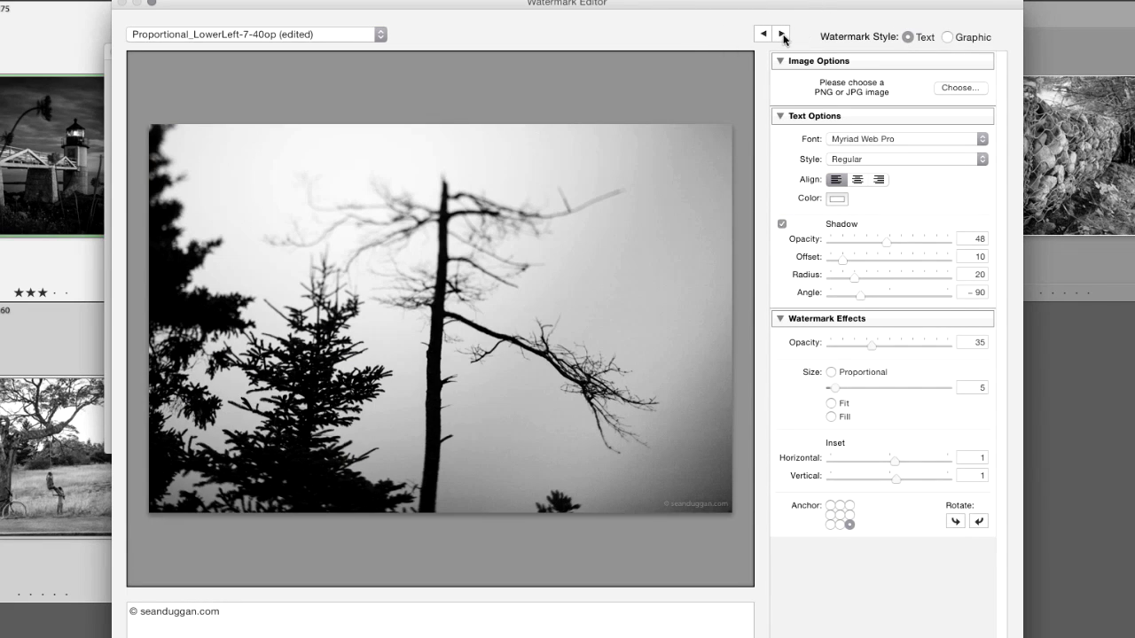
left_click(781, 34)
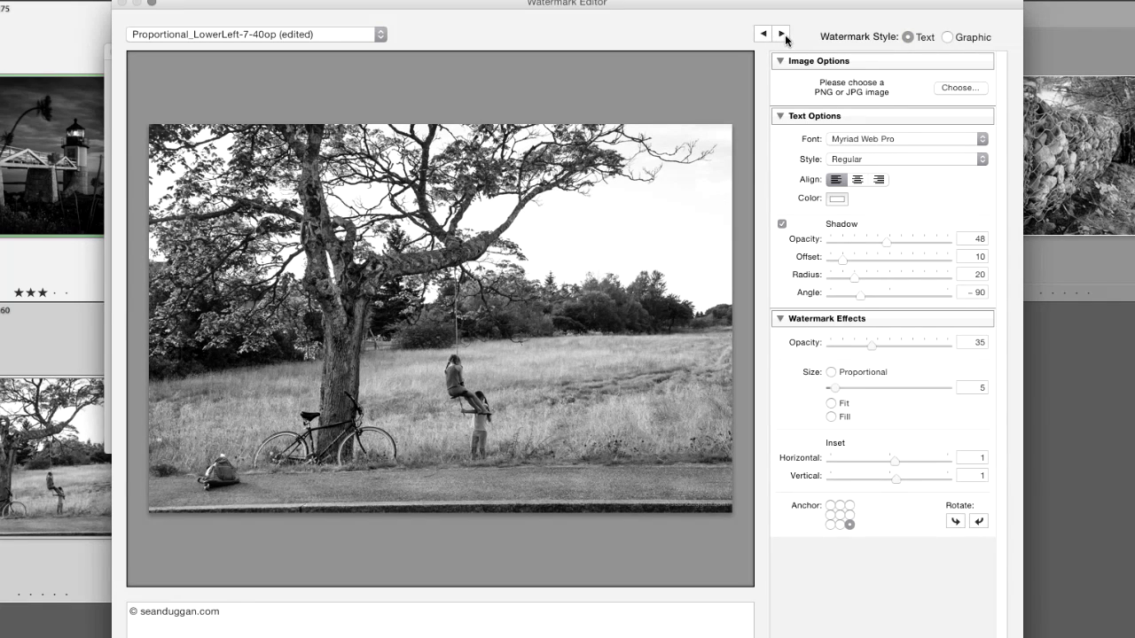
left_click(782, 33)
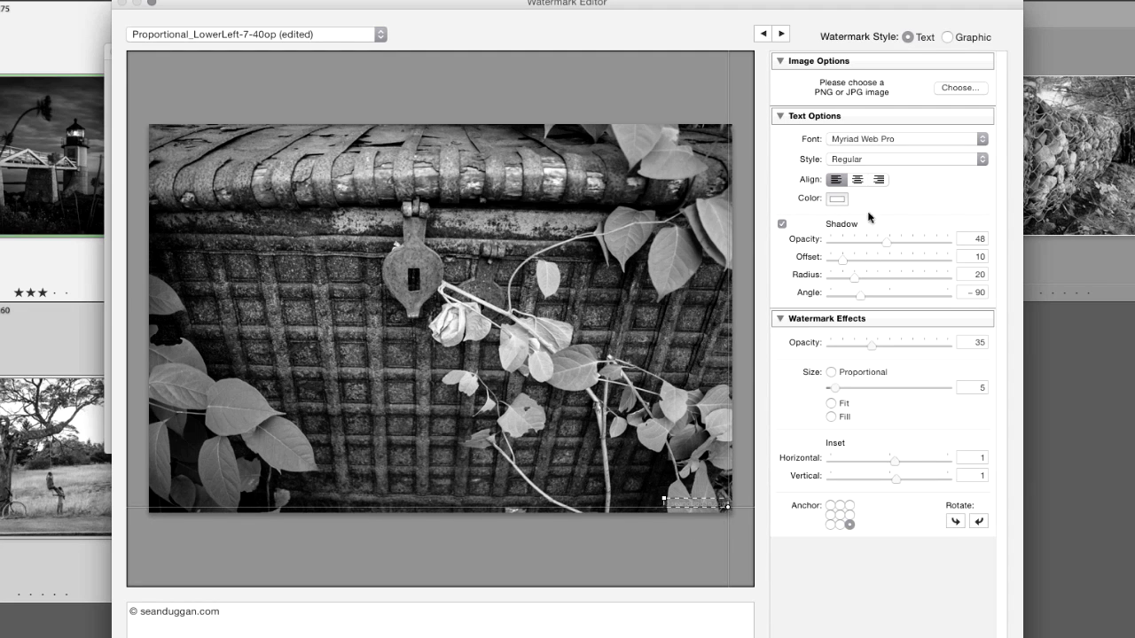
left_click(782, 33)
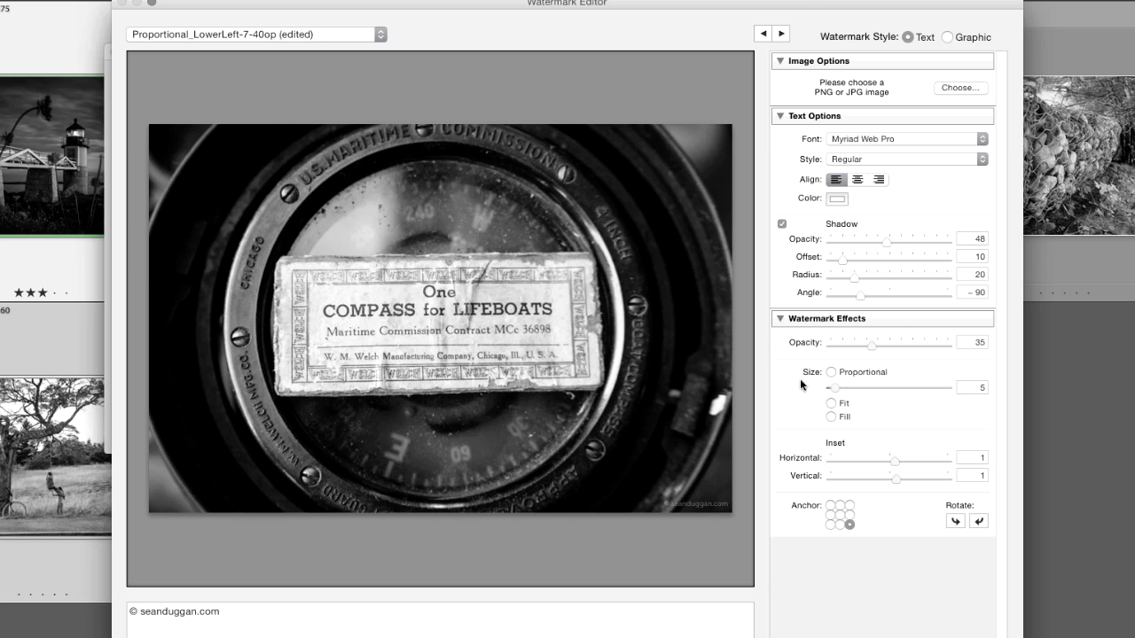
left_click(783, 34)
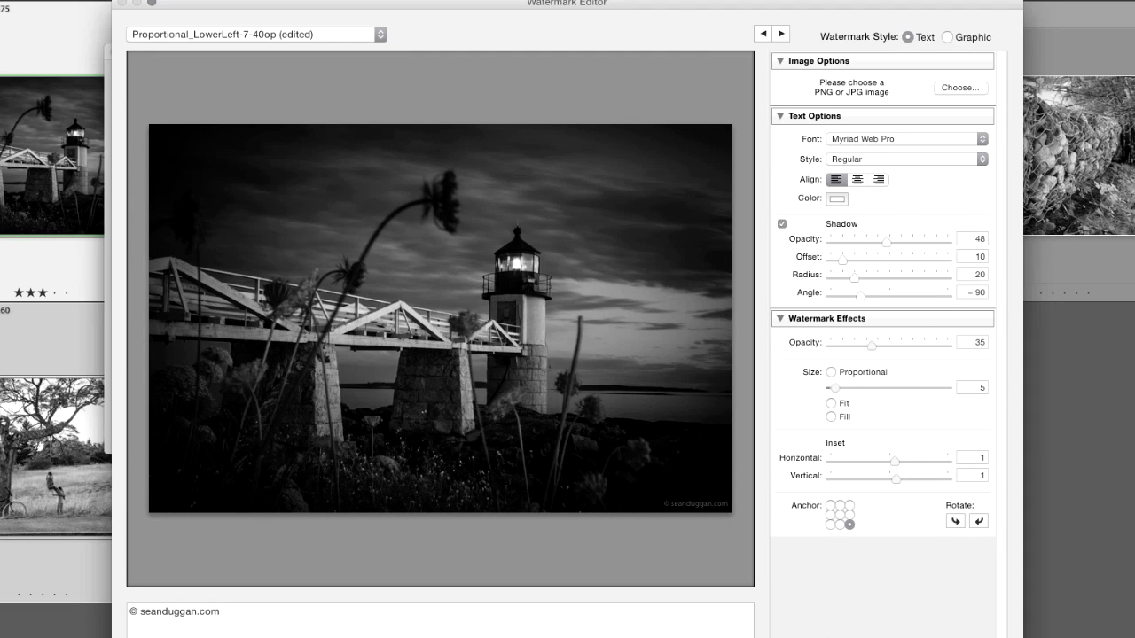
left_click(351, 35)
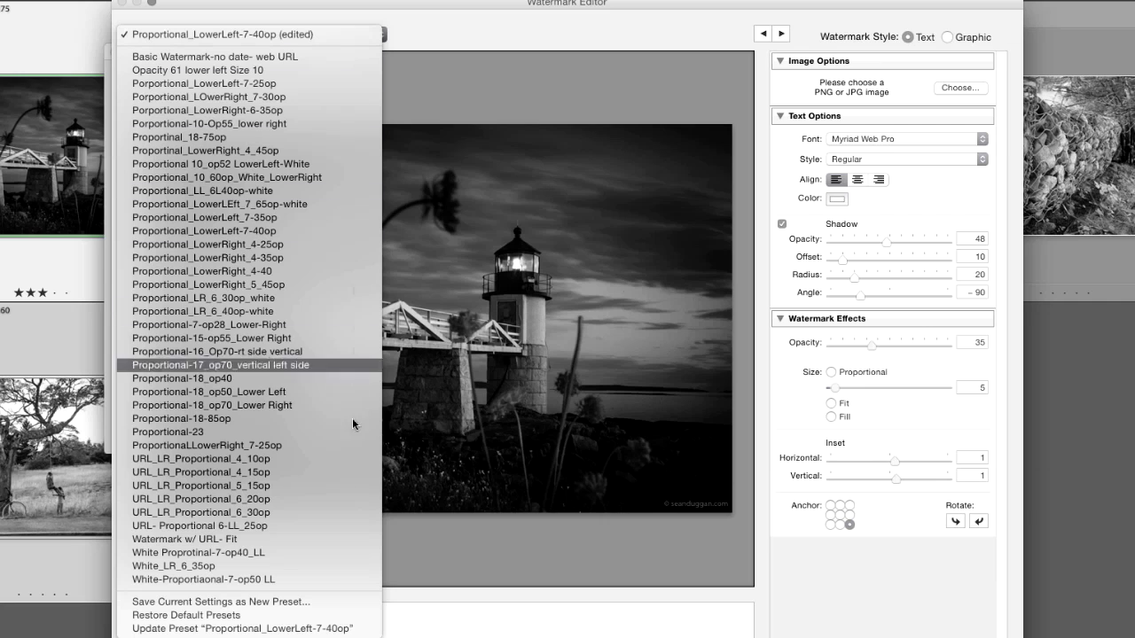
left_click(321, 603)
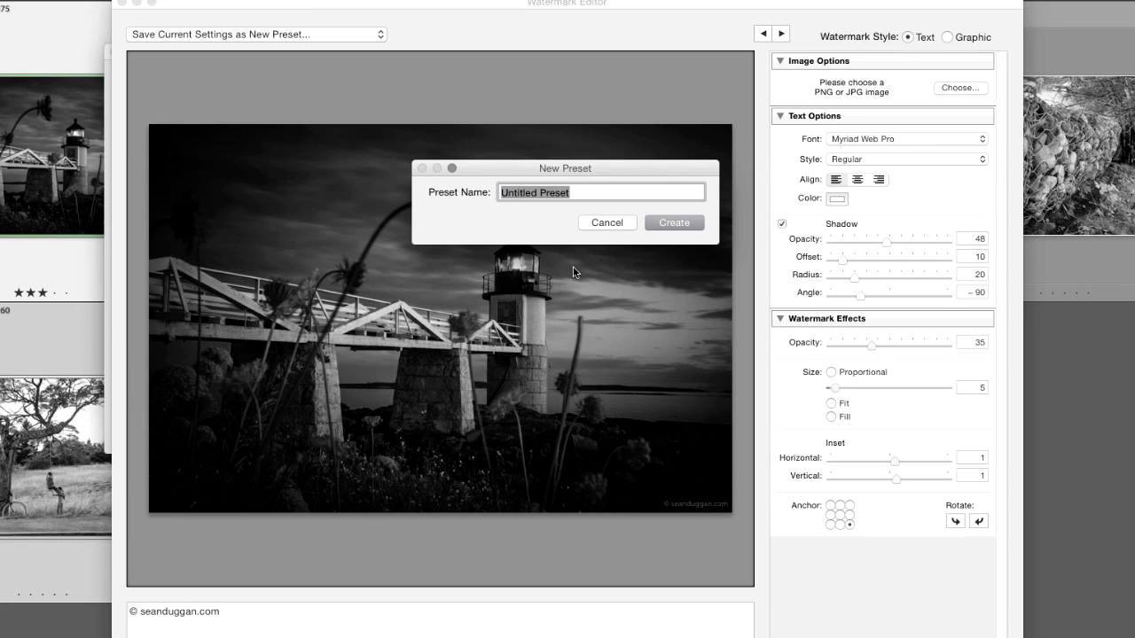
left_click(603, 225)
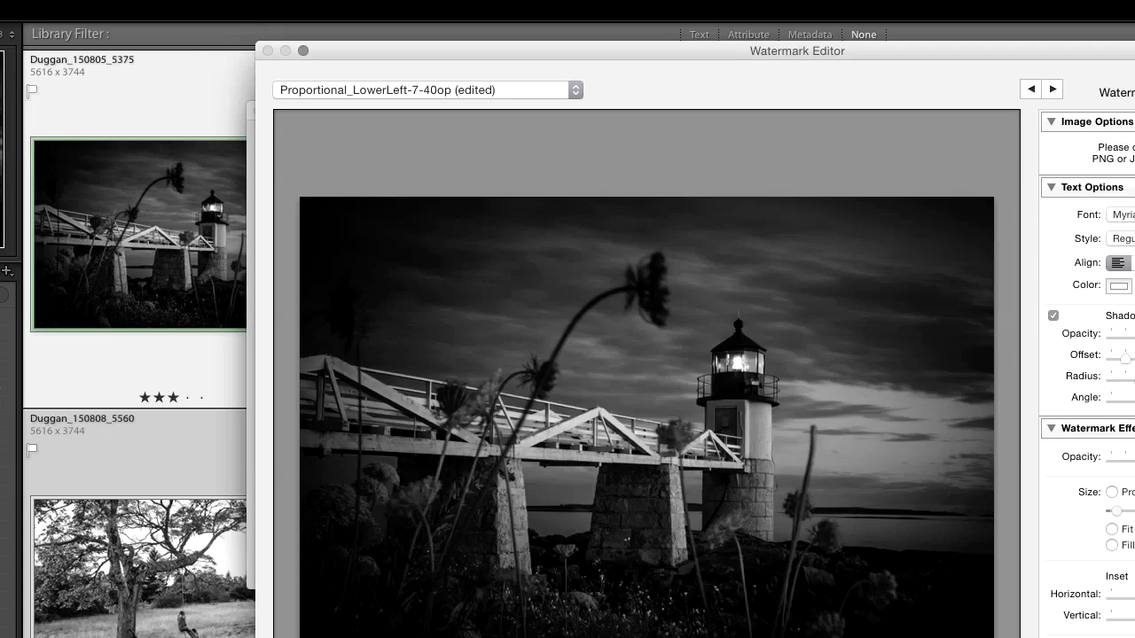
key("Escape")
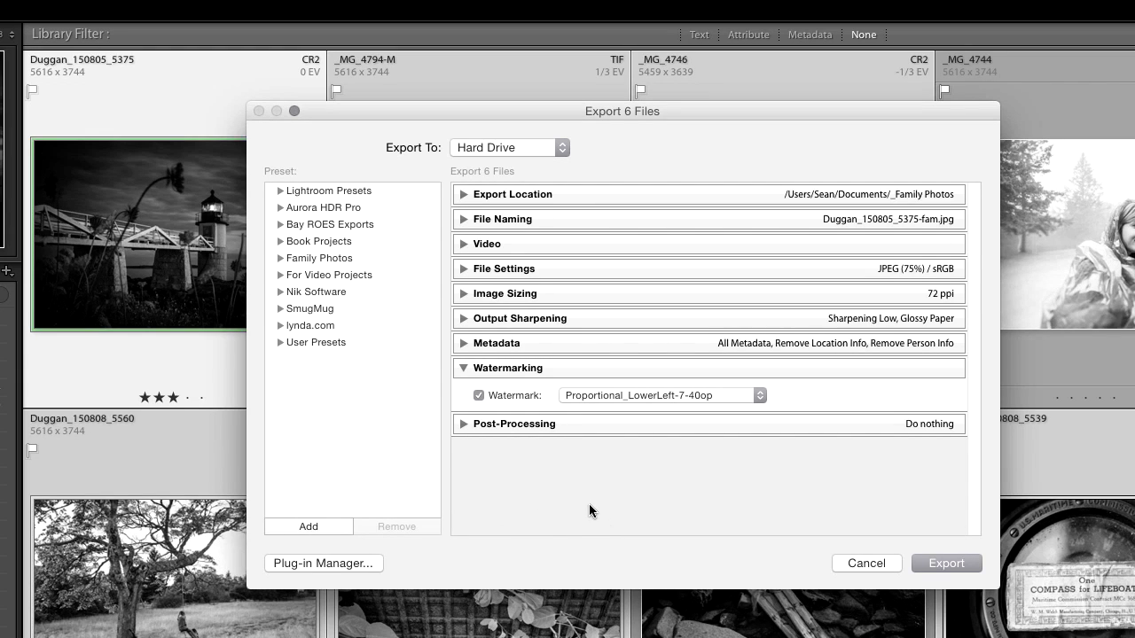
Disable watermarking for the export.
left_click(479, 394)
left_click(483, 371)
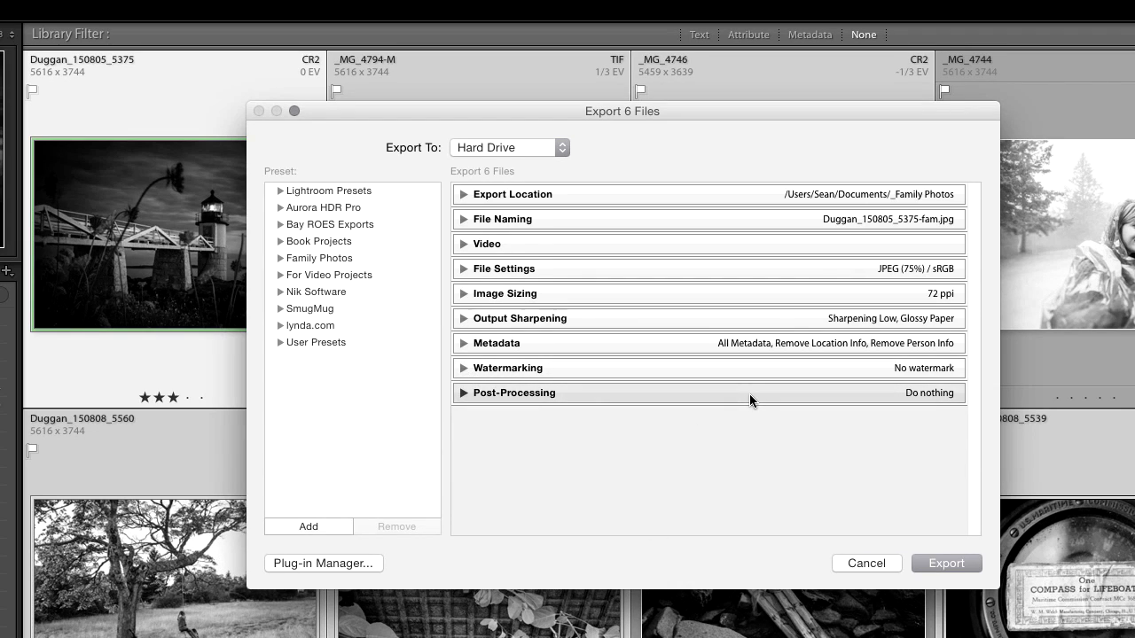
Set the Post-Processing after-export action to Show in Finder.
left_click(462, 395)
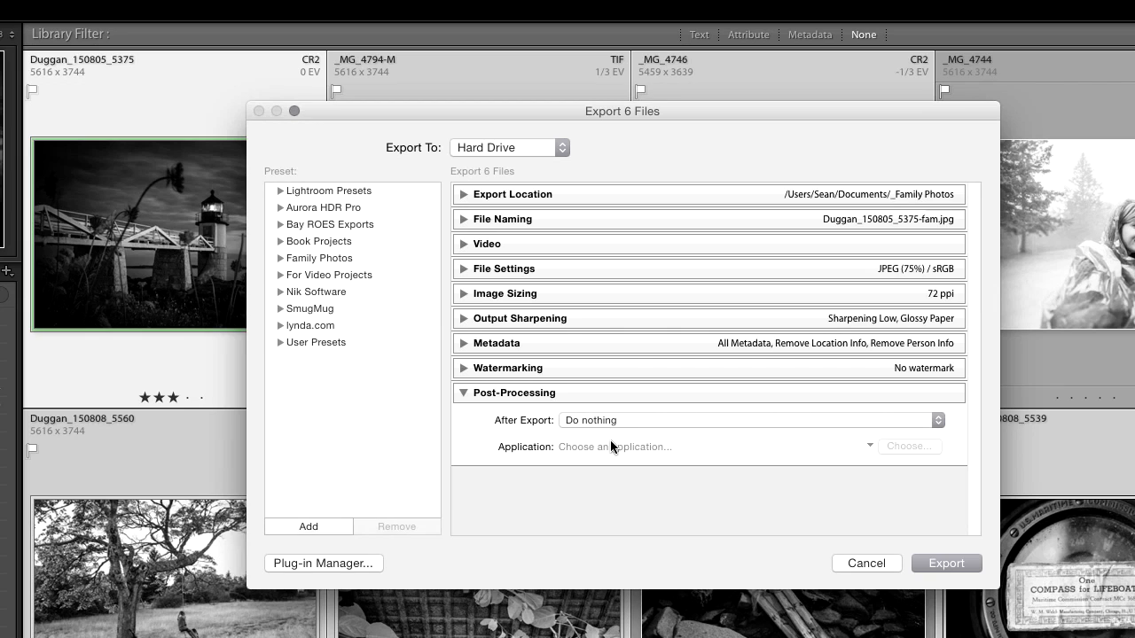
left_click(681, 422)
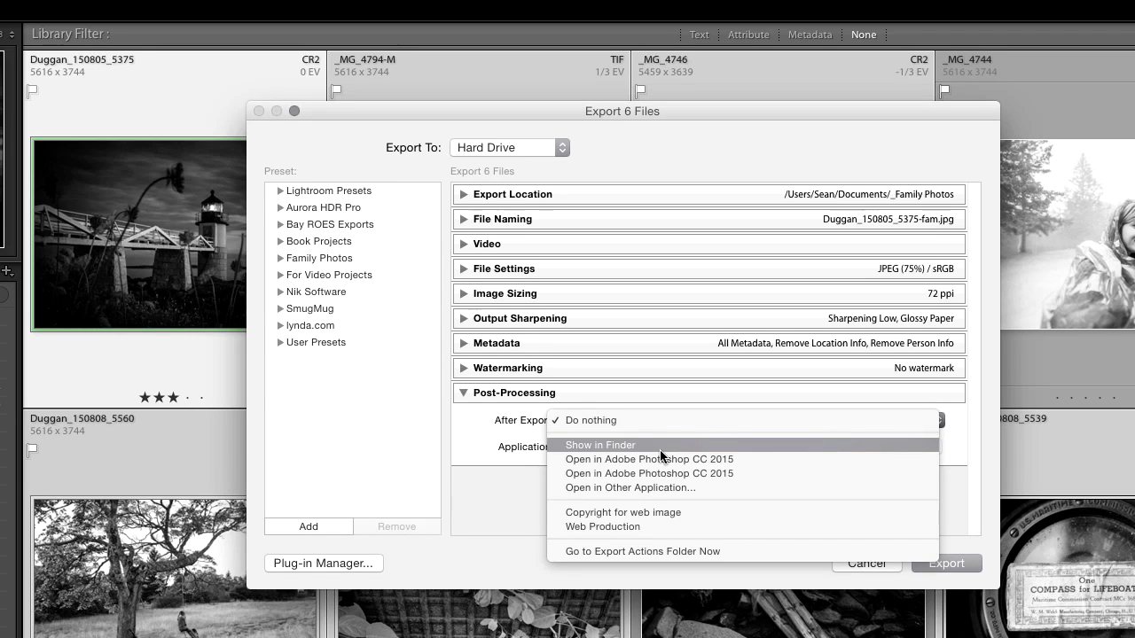
left_click(659, 448)
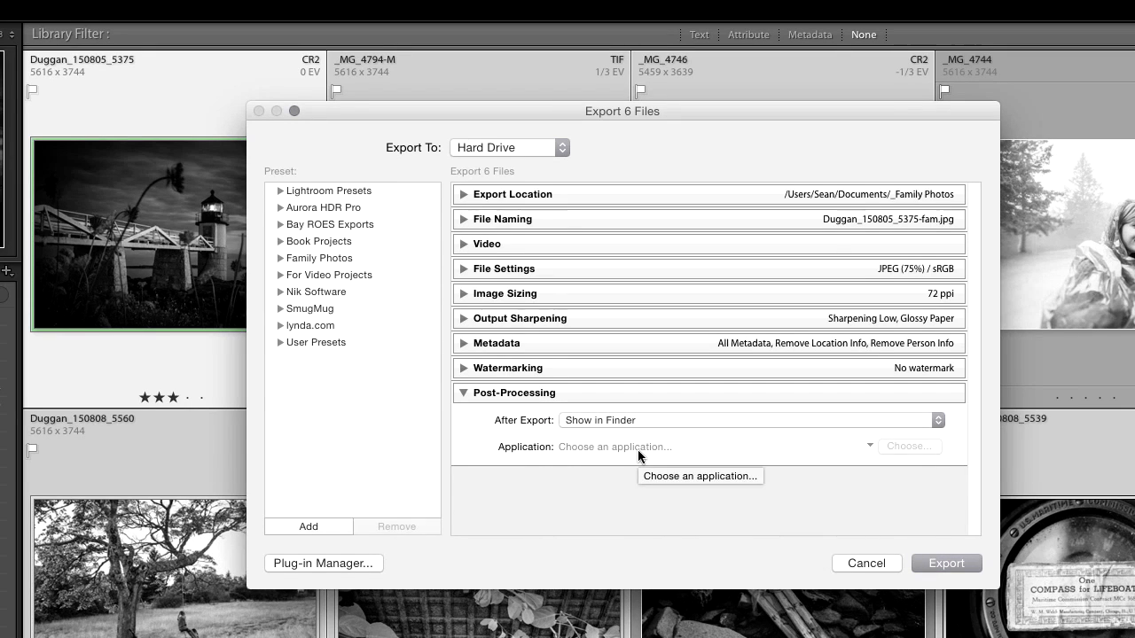
left_click(682, 419)
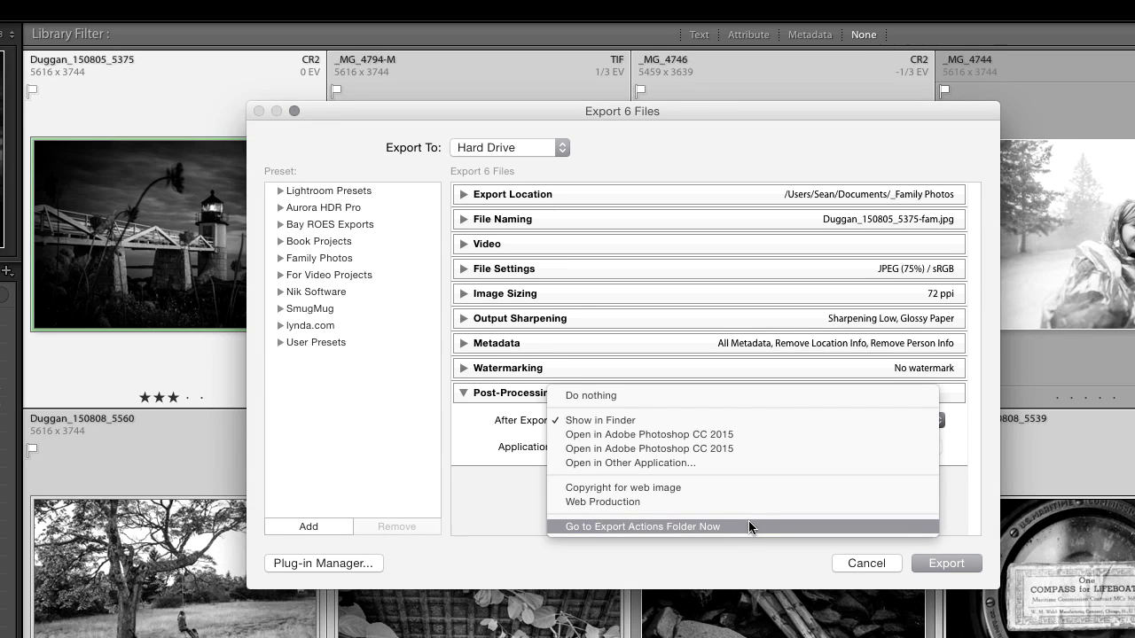
left_click(753, 394)
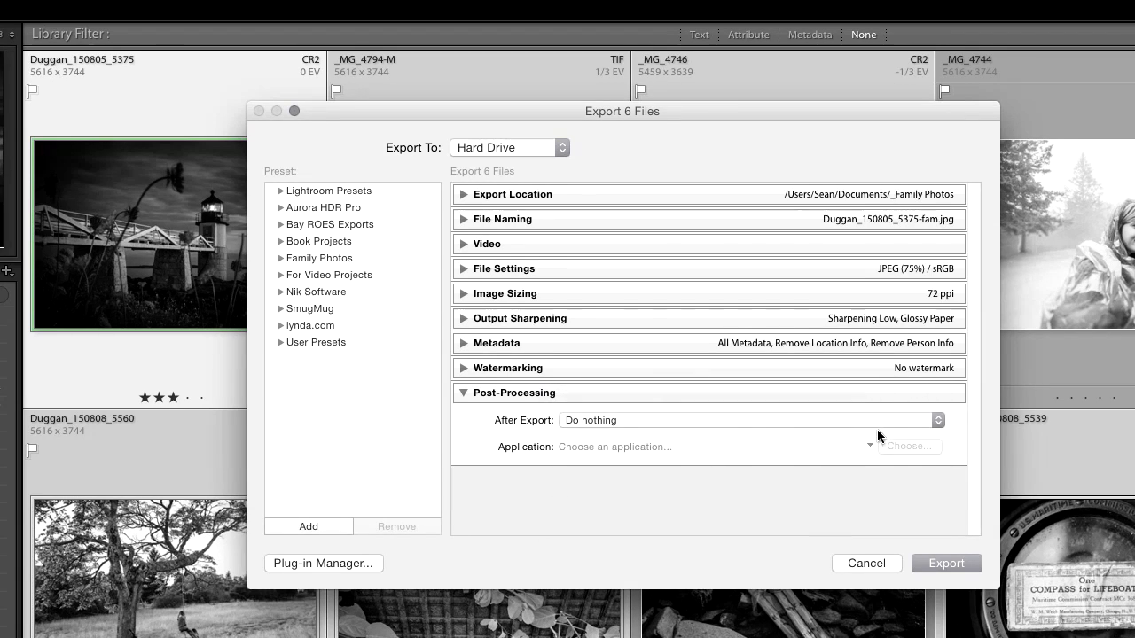
left_click(751, 424)
left_click(737, 445)
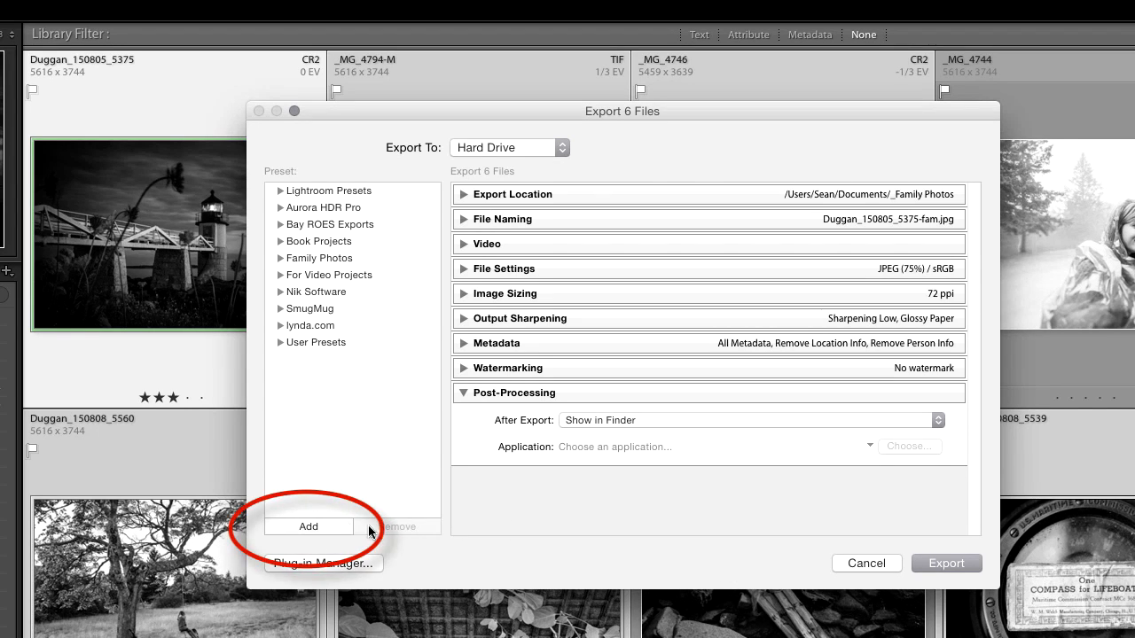
left_click(306, 526)
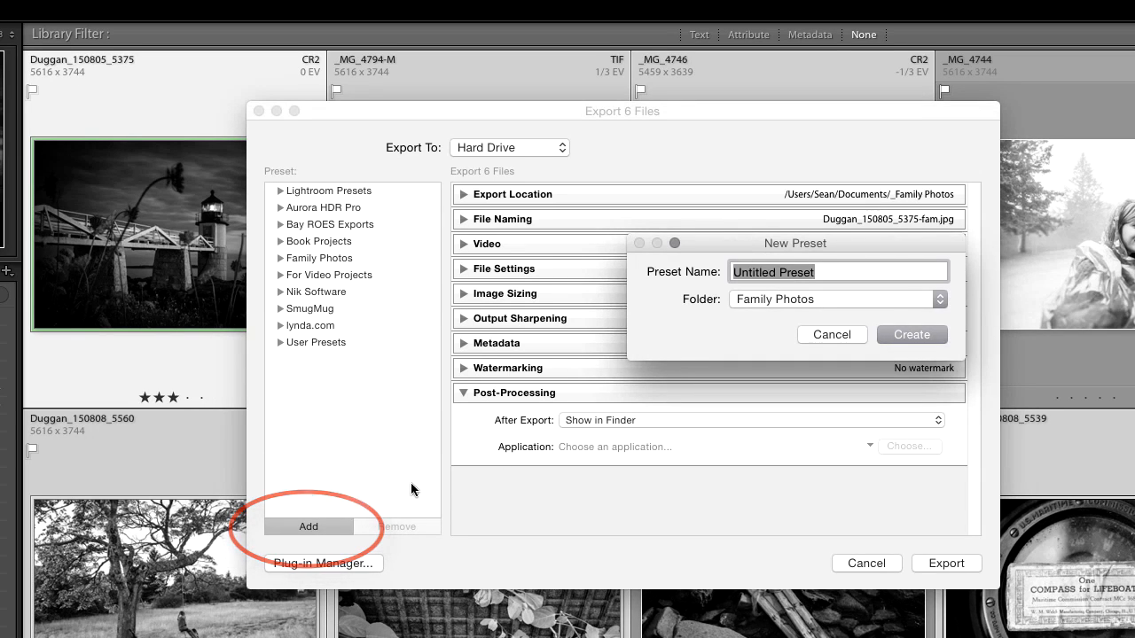
left_click(774, 303)
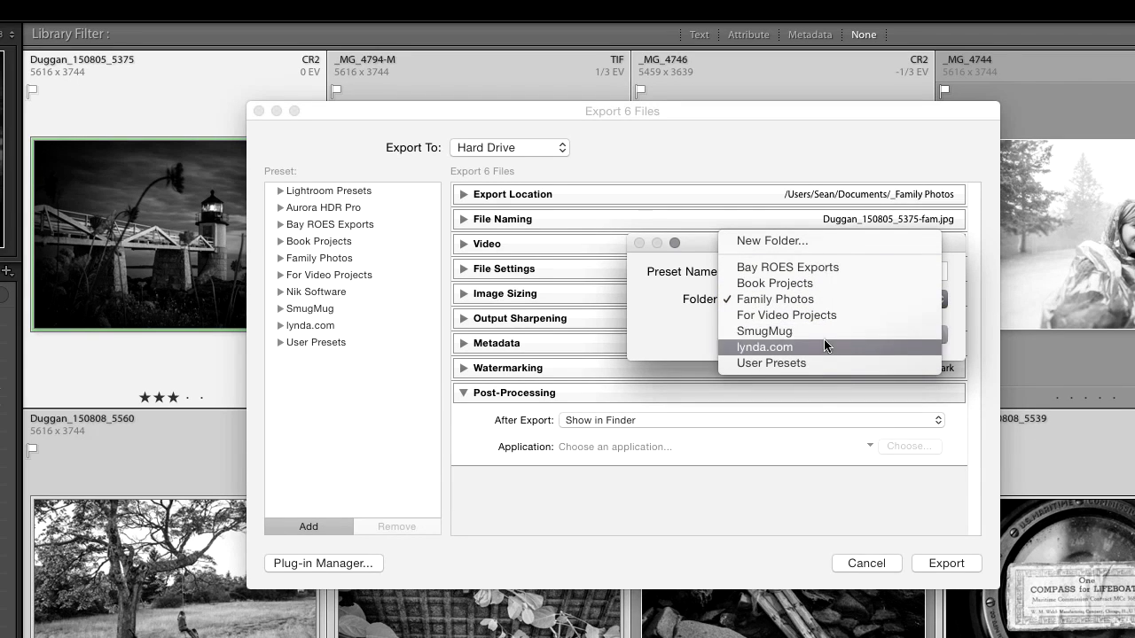
left_click(819, 305)
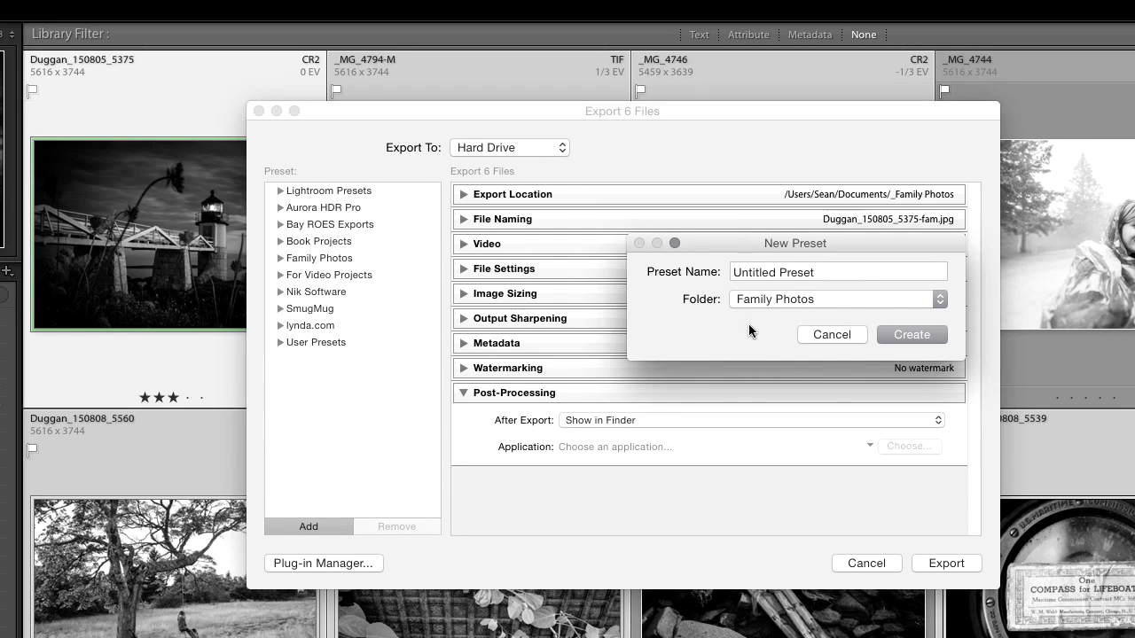
left_click(825, 336)
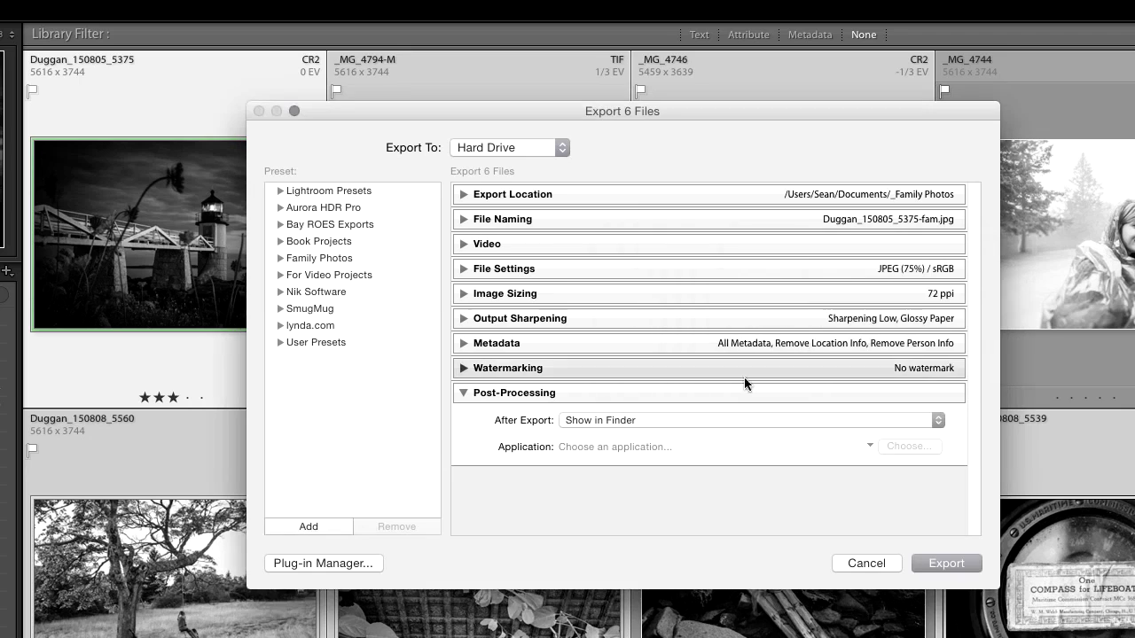
Set the JPEG quality in File Settings to 80.
left_click(280, 258)
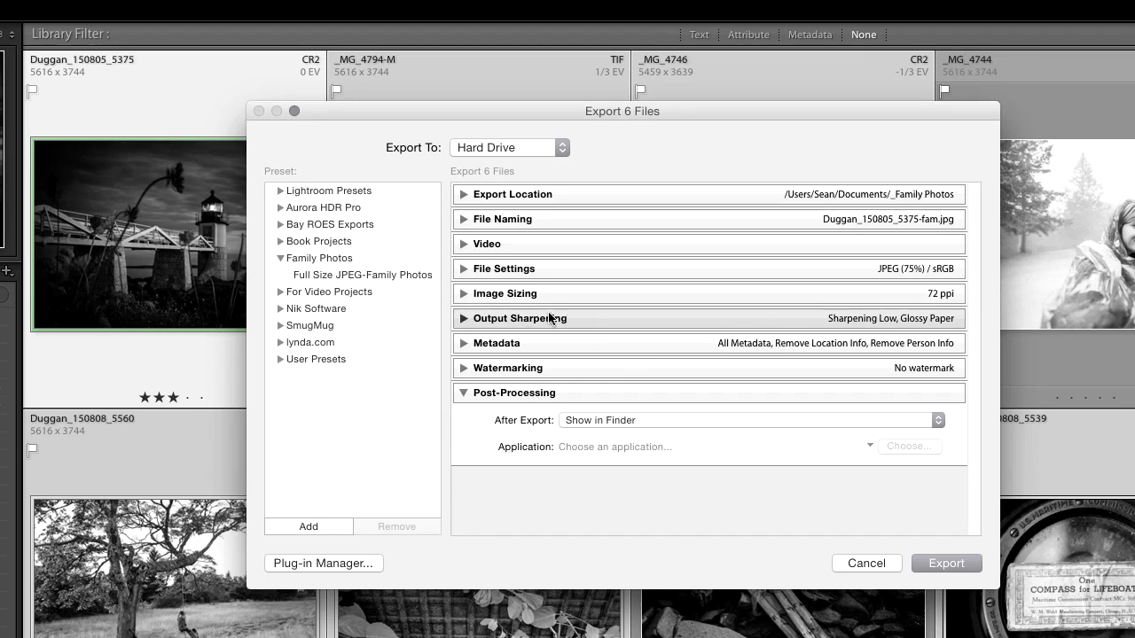
left_click(462, 271)
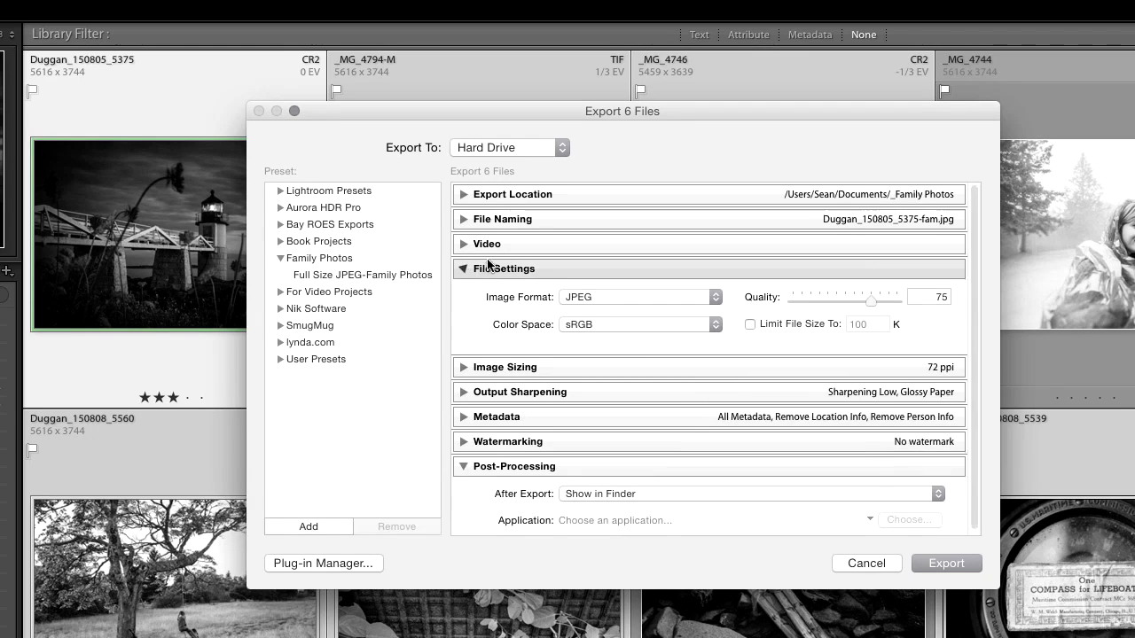
left_click(928, 299)
type("80")
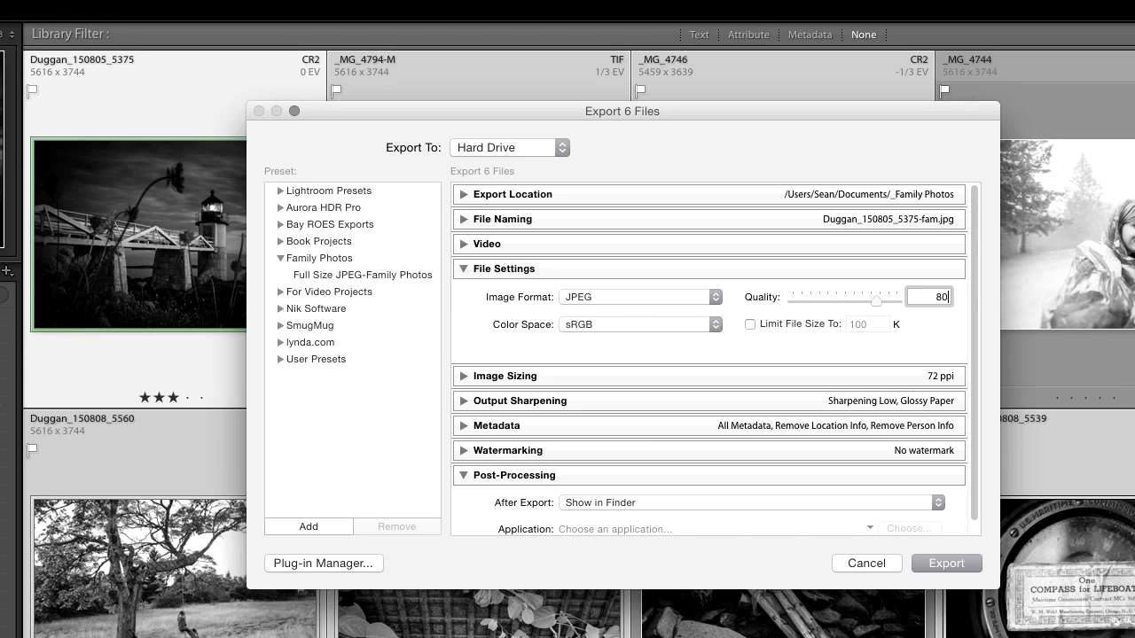
left_click(937, 336)
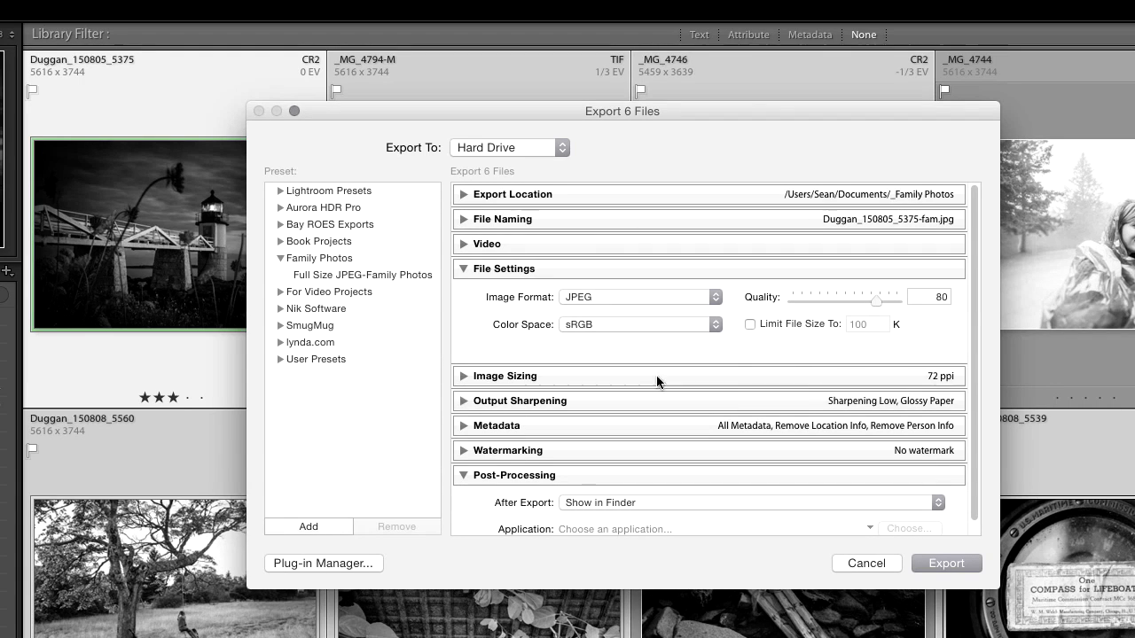
left_click(462, 272)
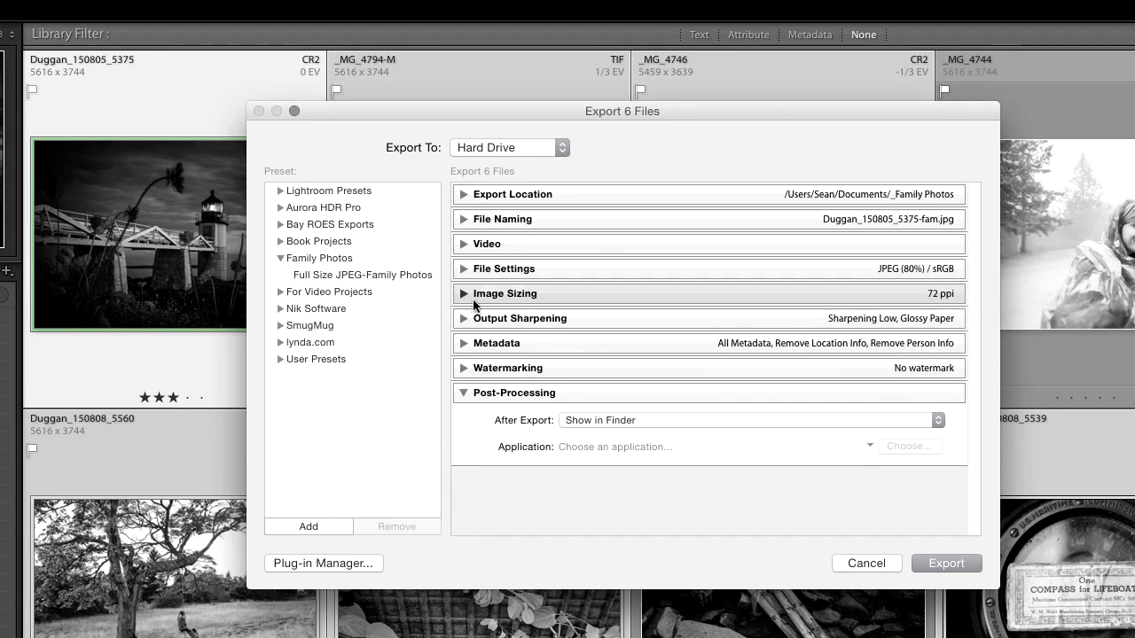
Update the Full Size JPEG-Family Photos preset with the current settings and export the photos.
right_click(384, 275)
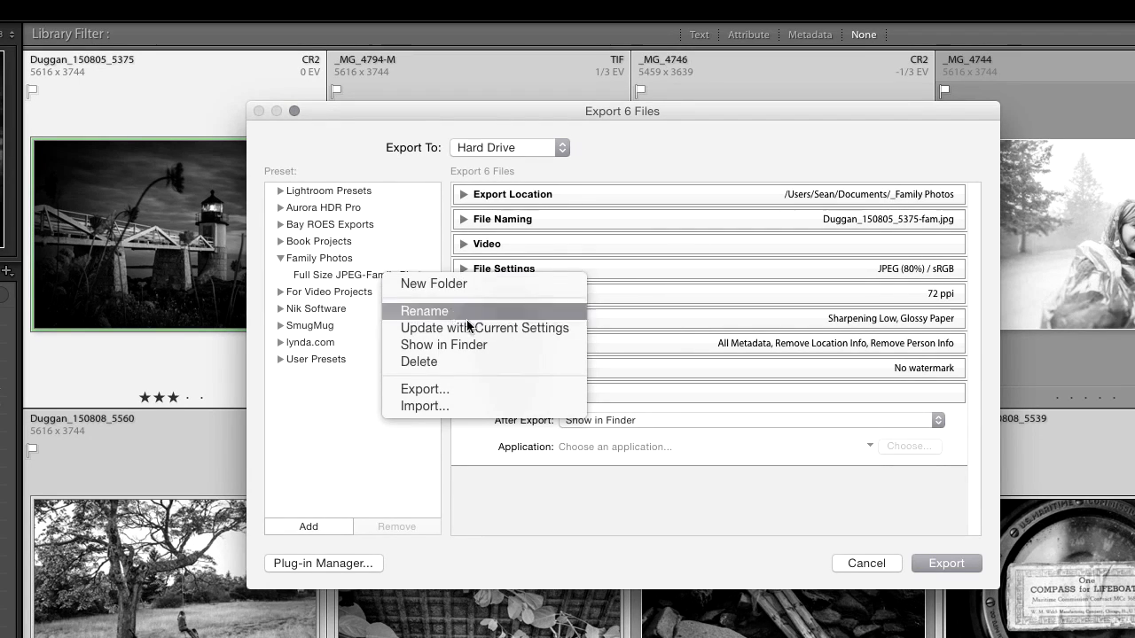
left_click(530, 330)
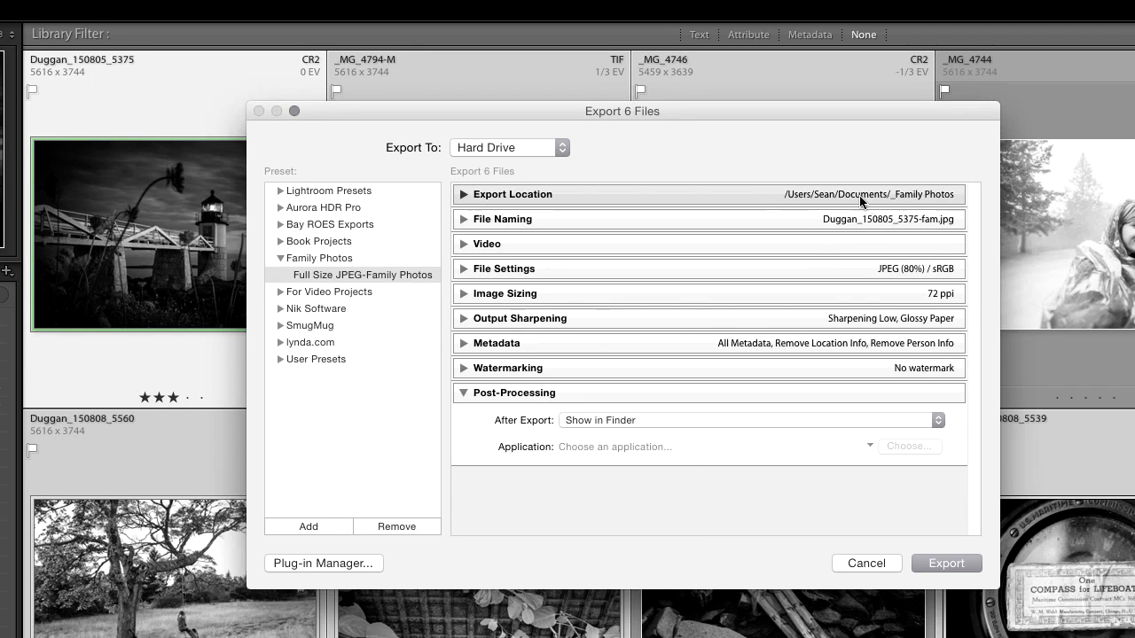
left_click(950, 562)
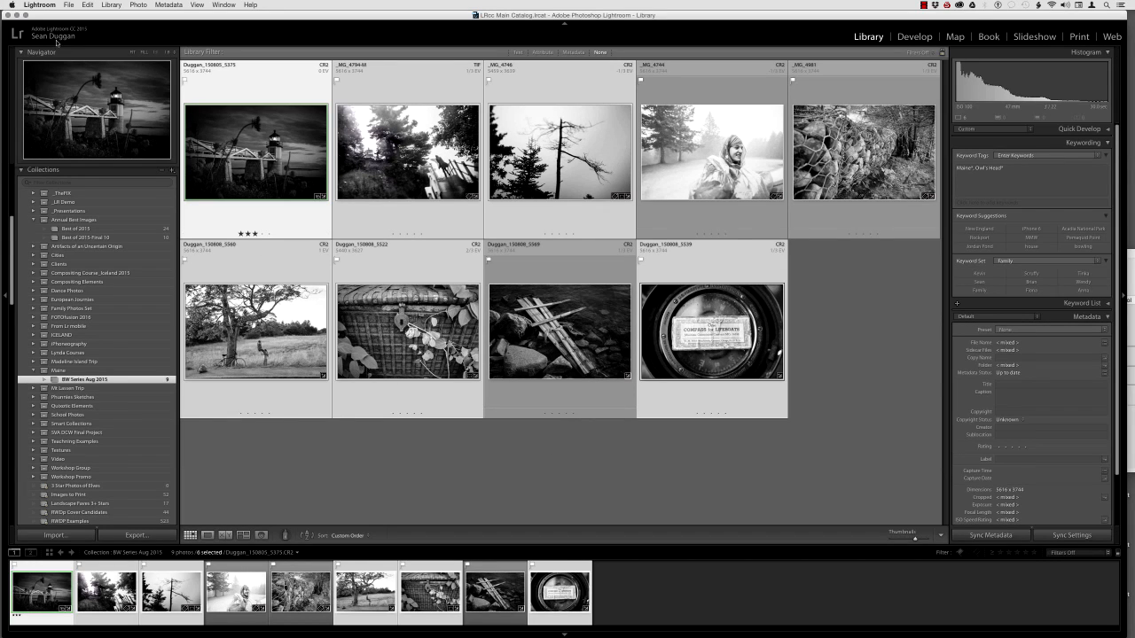
Browse the export presets offered under Export with Preset and the photo's Export submenu.
left_click(68, 5)
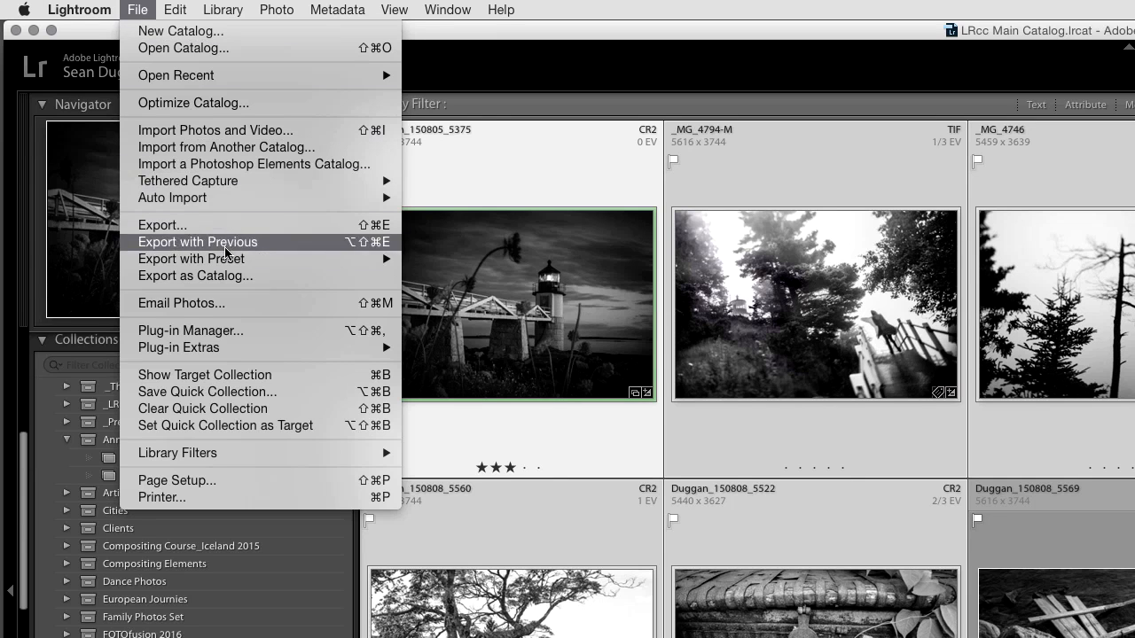
mouse_move(112, 129)
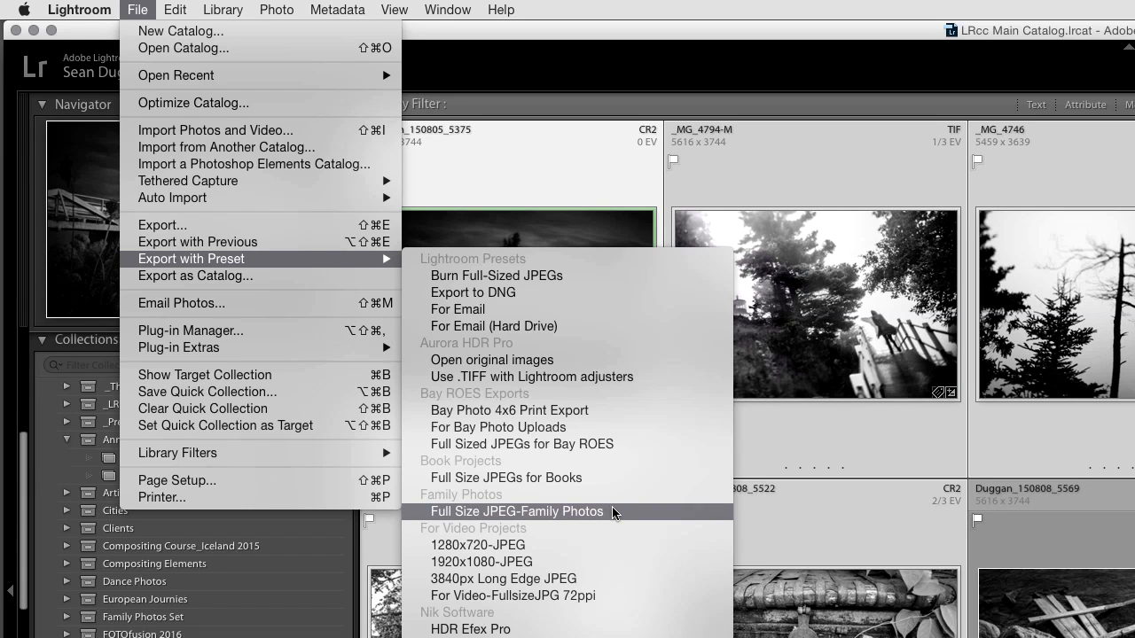
left_click(273, 258)
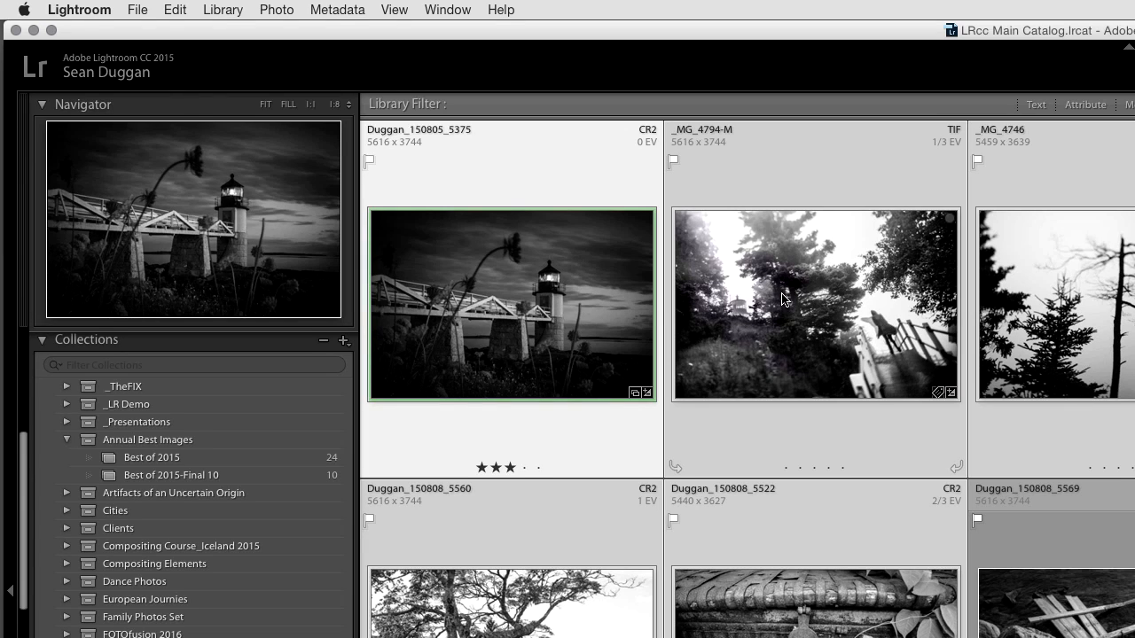
right_click(783, 280)
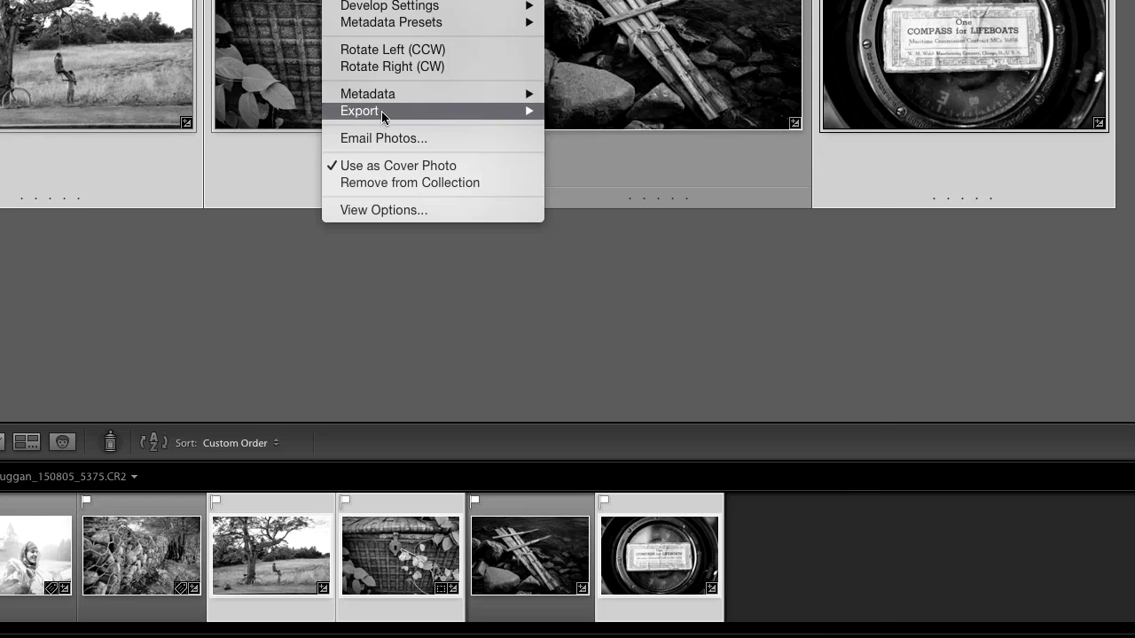
mouse_move(382, 111)
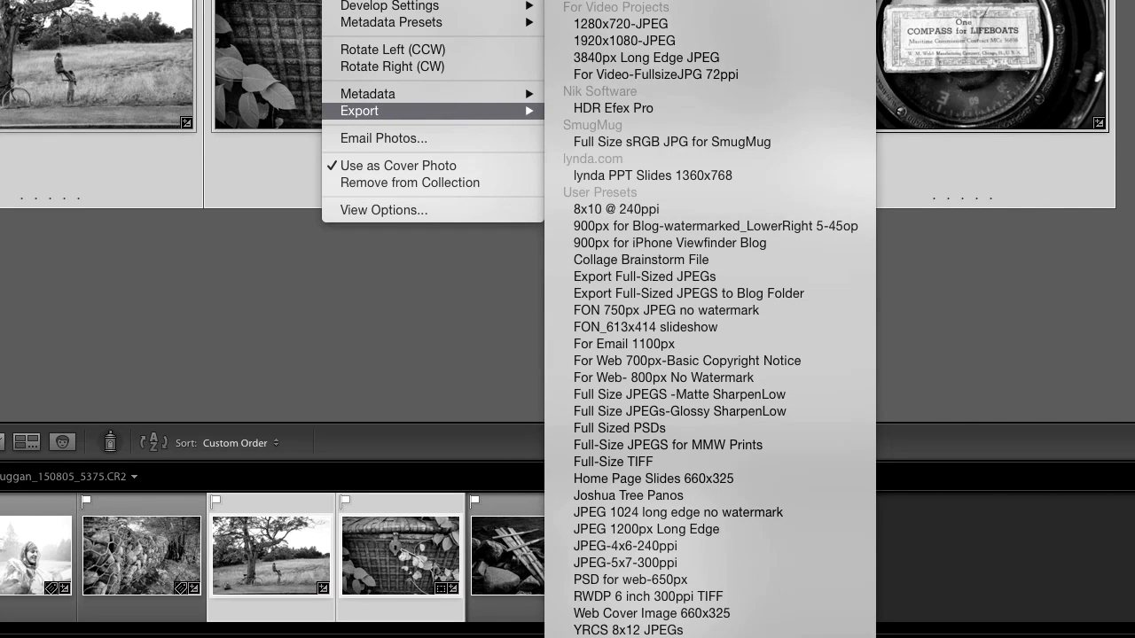